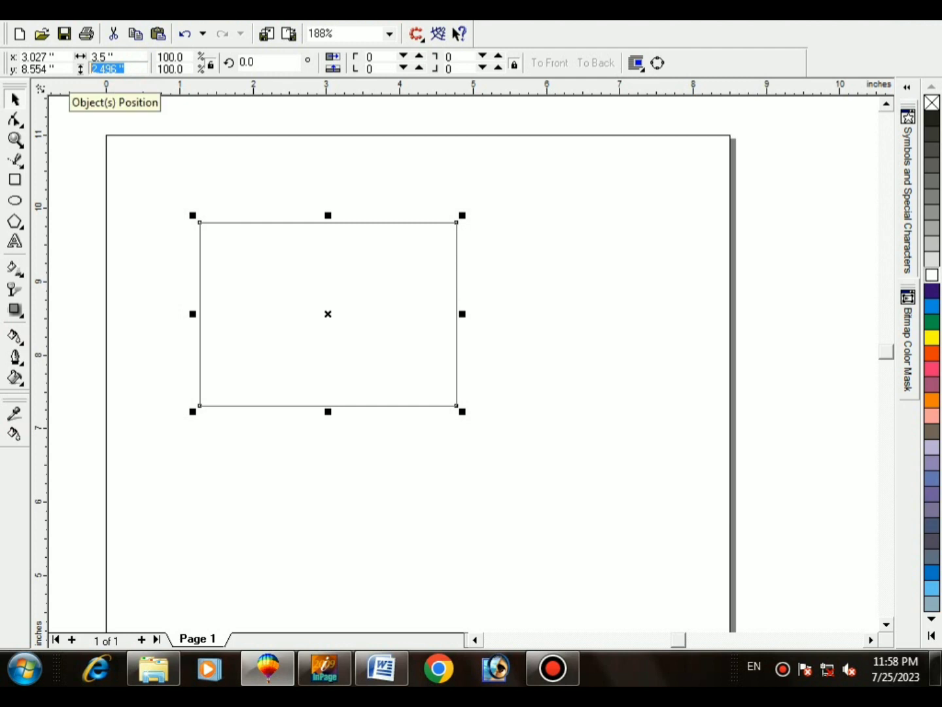
Step: Set the rectangle height to 2 inches and move it up and to the right on the page
text(2)
key(Return)
drag(320, 350, 384, 310)
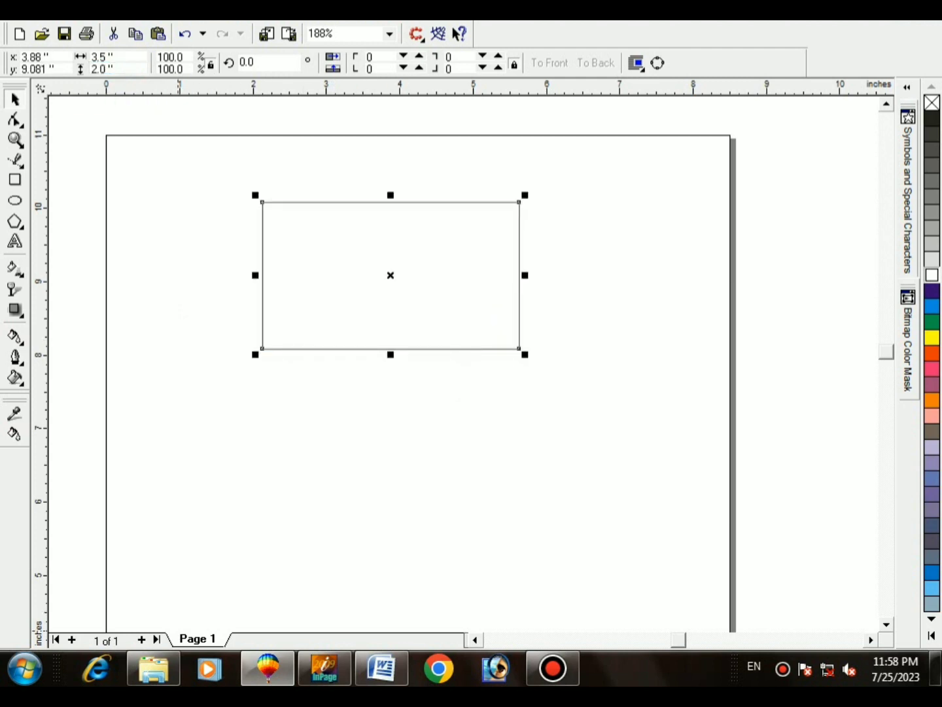
click(153, 668)
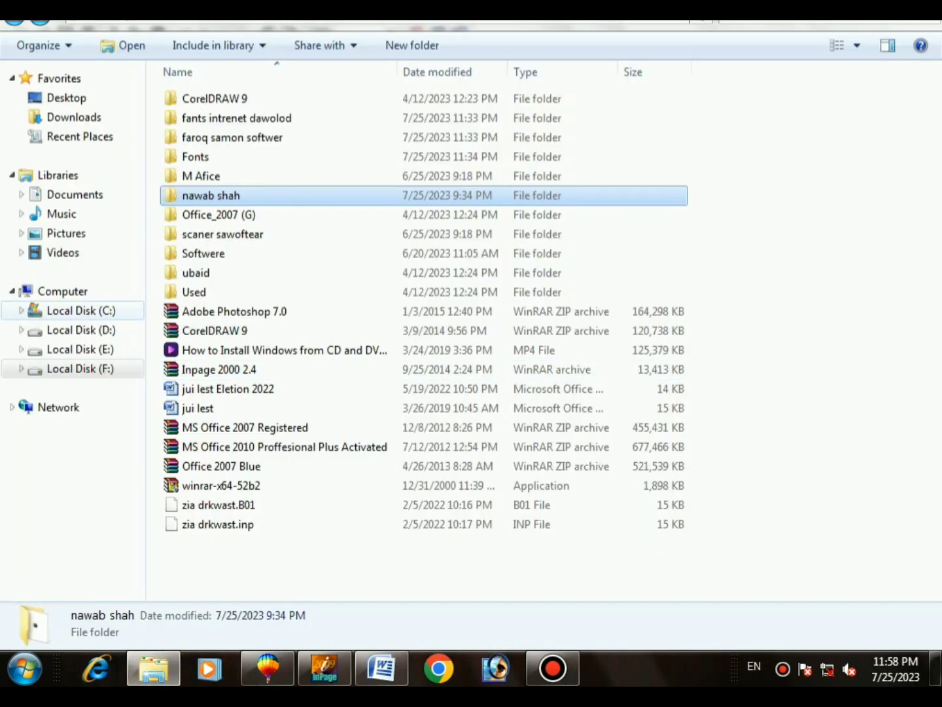
Step: Open the begrawond folder on Local Disk (D:) and drag the dark green image to CorelDRAW
click(80, 330)
click(206, 136)
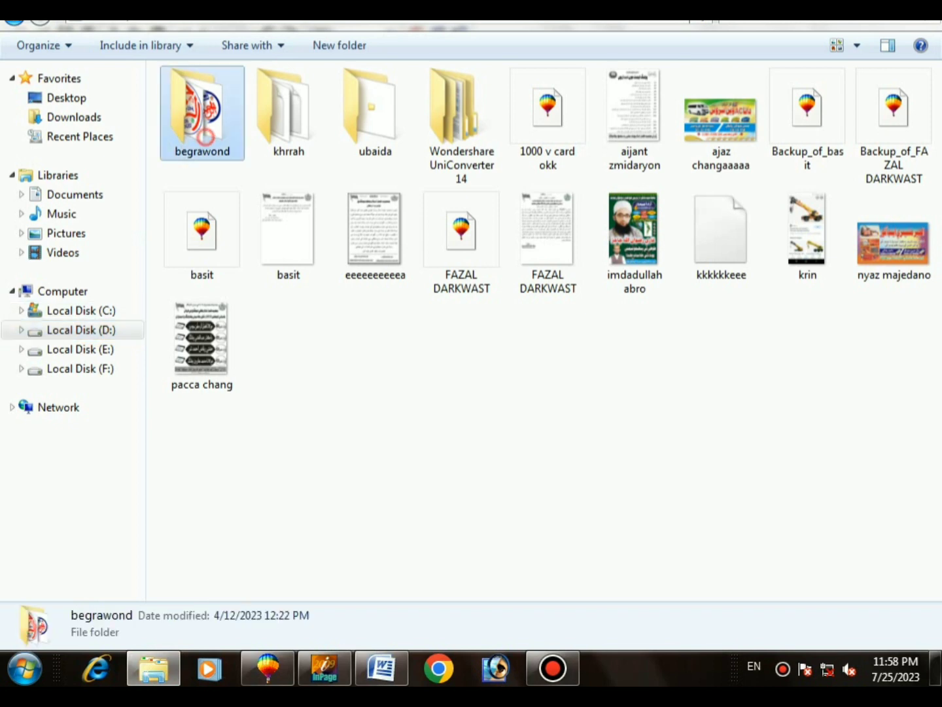
double_click(205, 136)
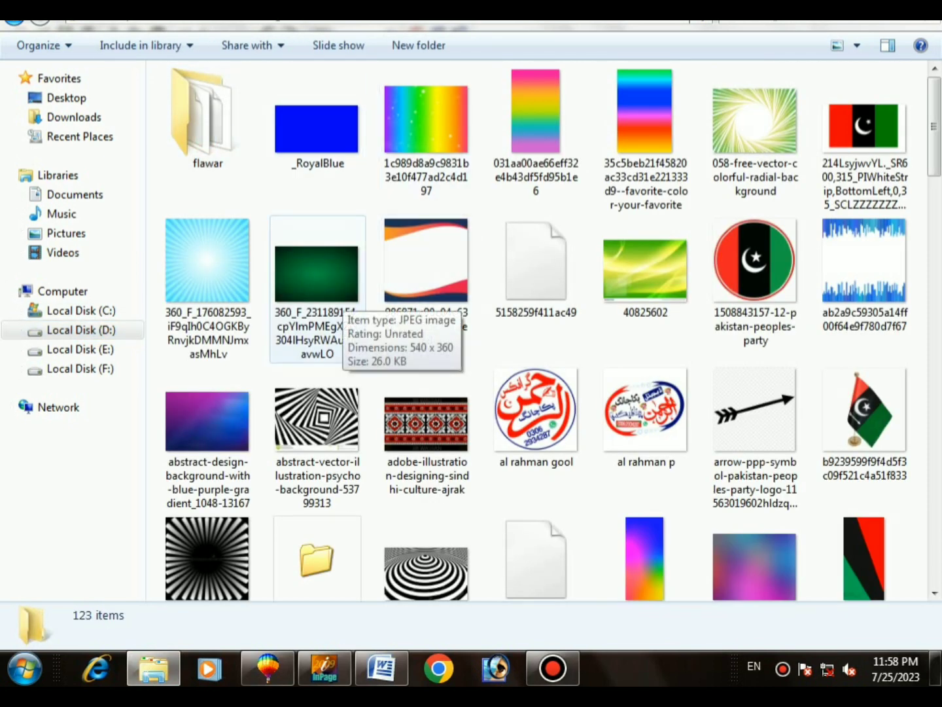
drag(317, 275, 258, 622)
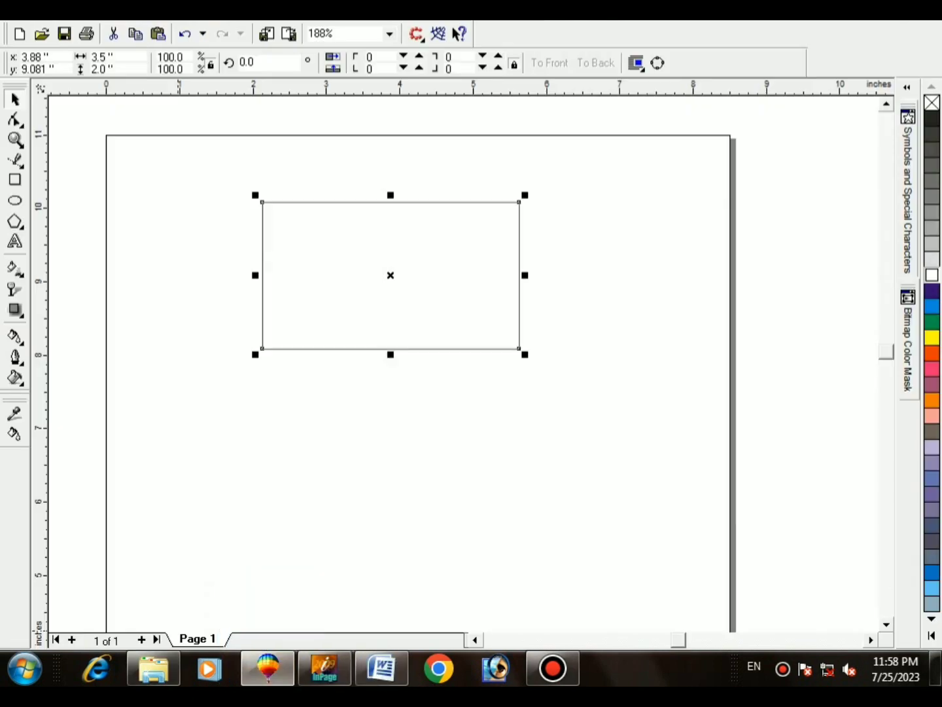
Step: Drop the green image into the rectangle, centre it on it, and stretch it to fill
drag(386, 421, 355, 277)
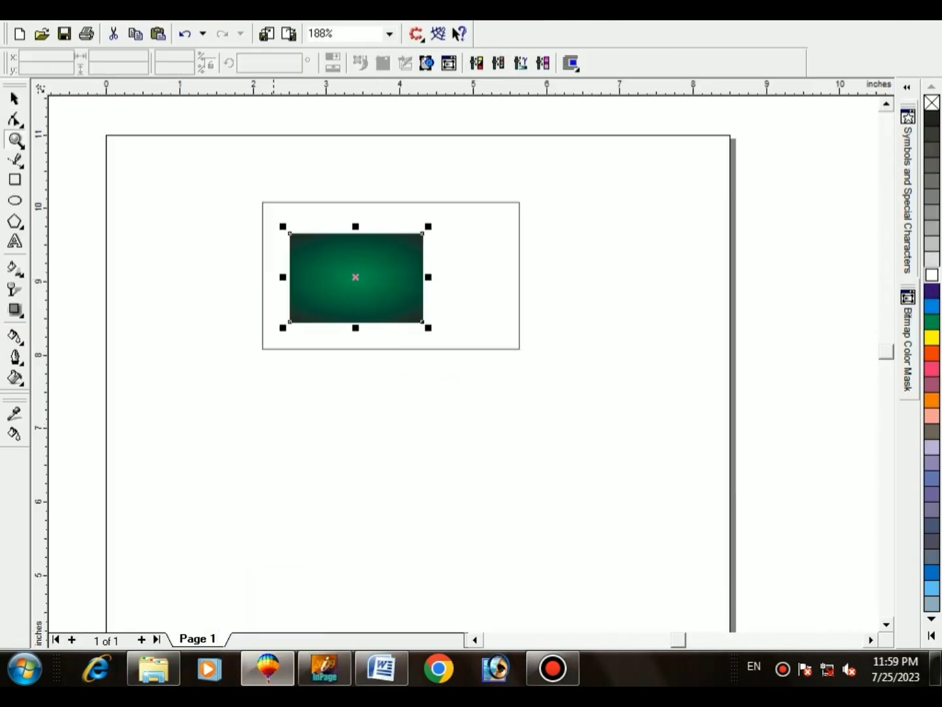
key(F4)
shift+click(582, 285)
key(c)
key(e)
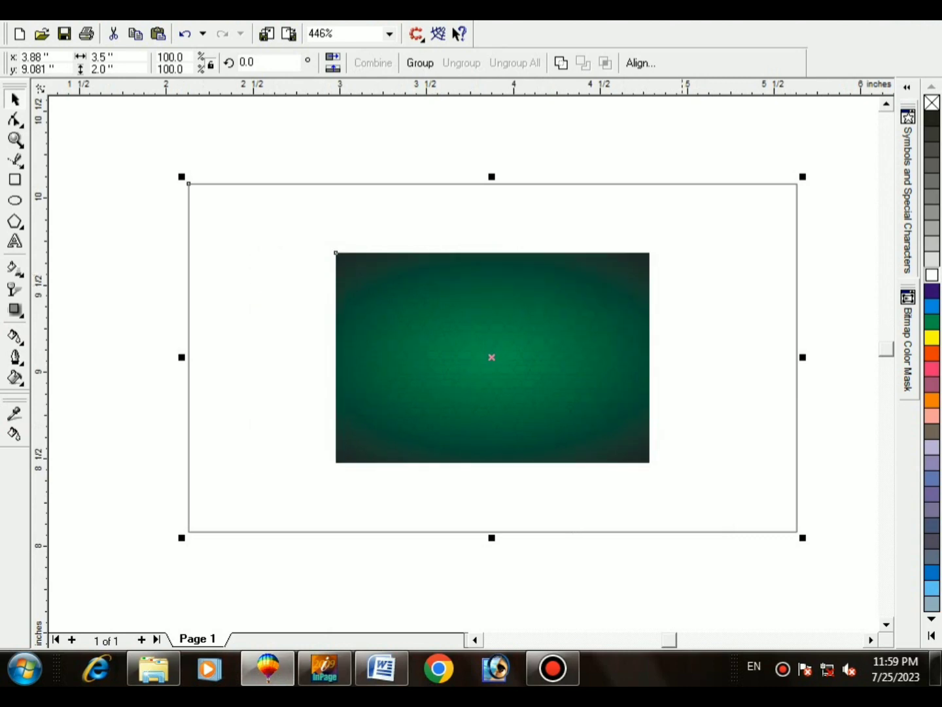
shift+click(683, 245)
drag(655, 249, 753, 213)
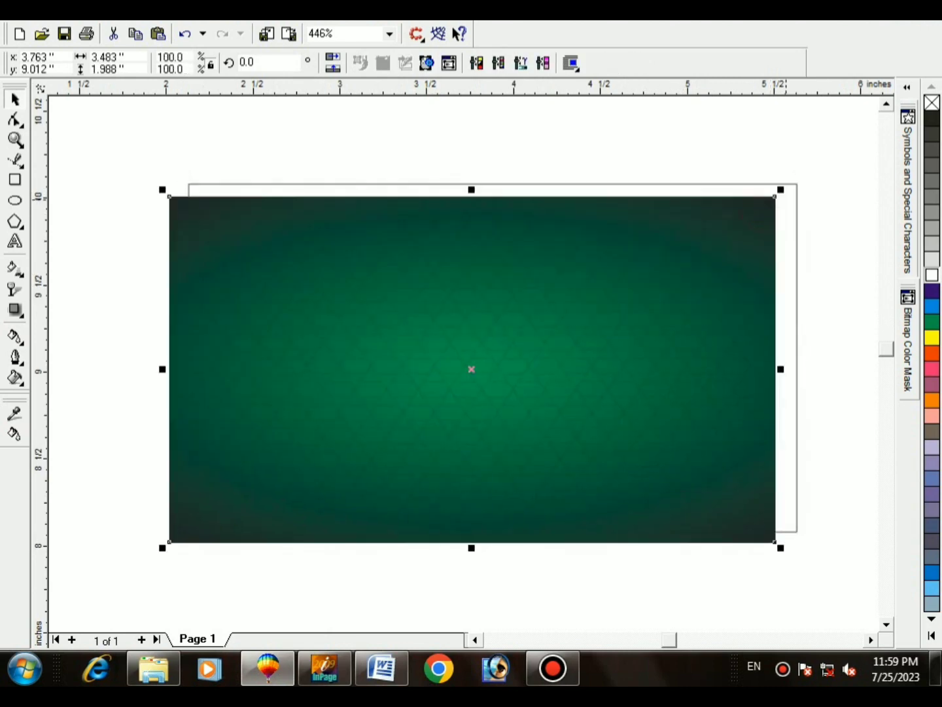
Step: Delete the outline rectangle, settle the green image in place, and select the Urdu text block
click(788, 200)
key(Delete)
drag(738, 270, 742, 247)
key(F3)
key(shift+F2)
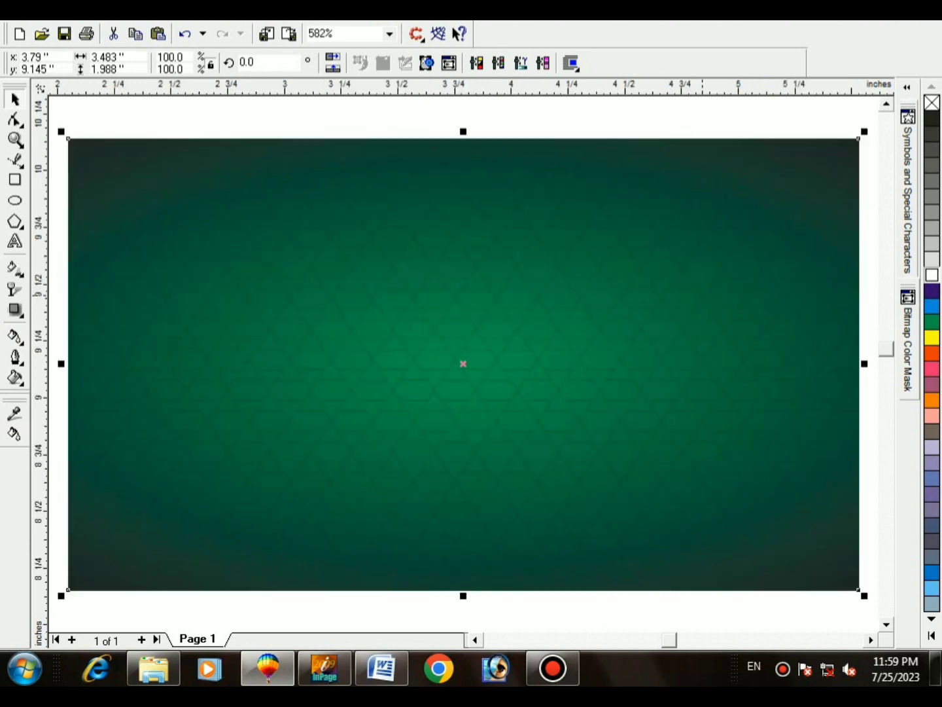
key(ctrl+a)
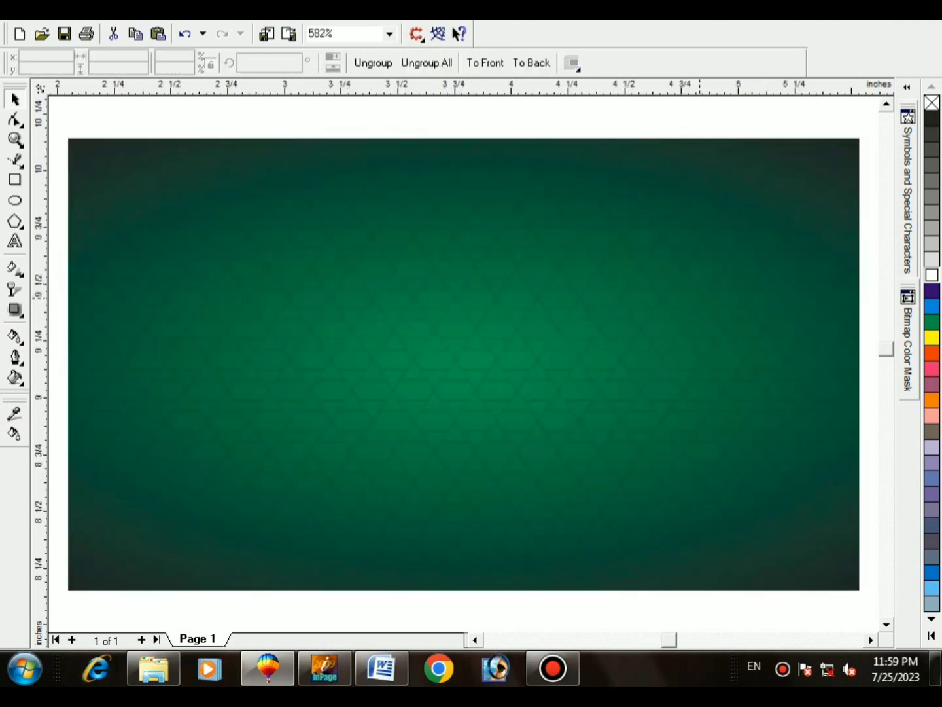
key(shift+F2)
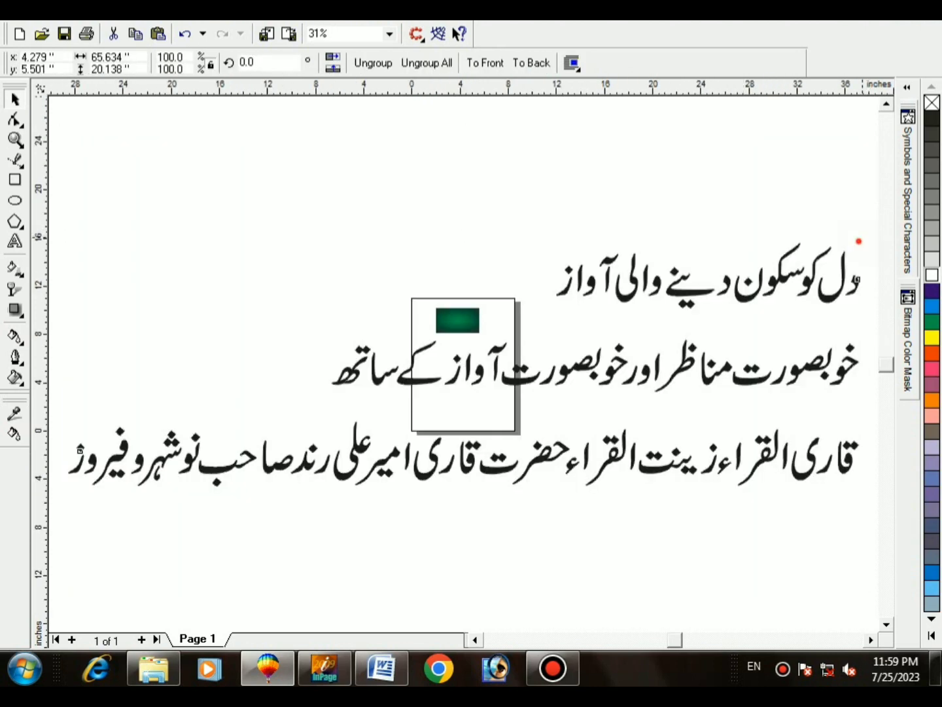
Step: Shrink the Urdu text, ungroup it, and group the pieces of its top line
drag(860, 241, 474, 335)
key(shift+F2)
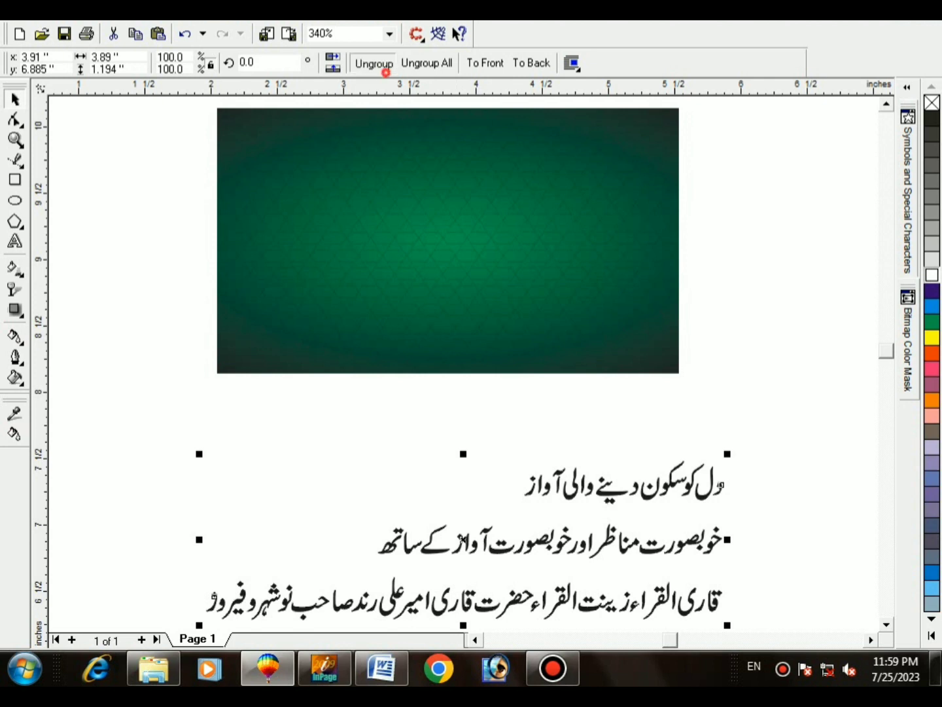
click(386, 68)
drag(388, 431, 751, 575)
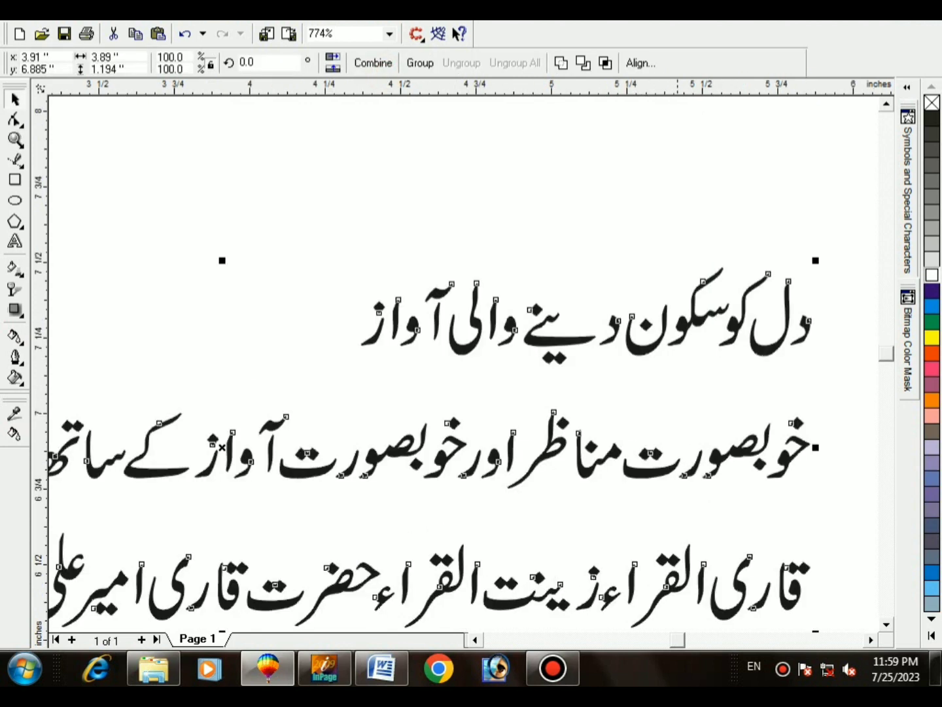
drag(851, 214, 345, 379)
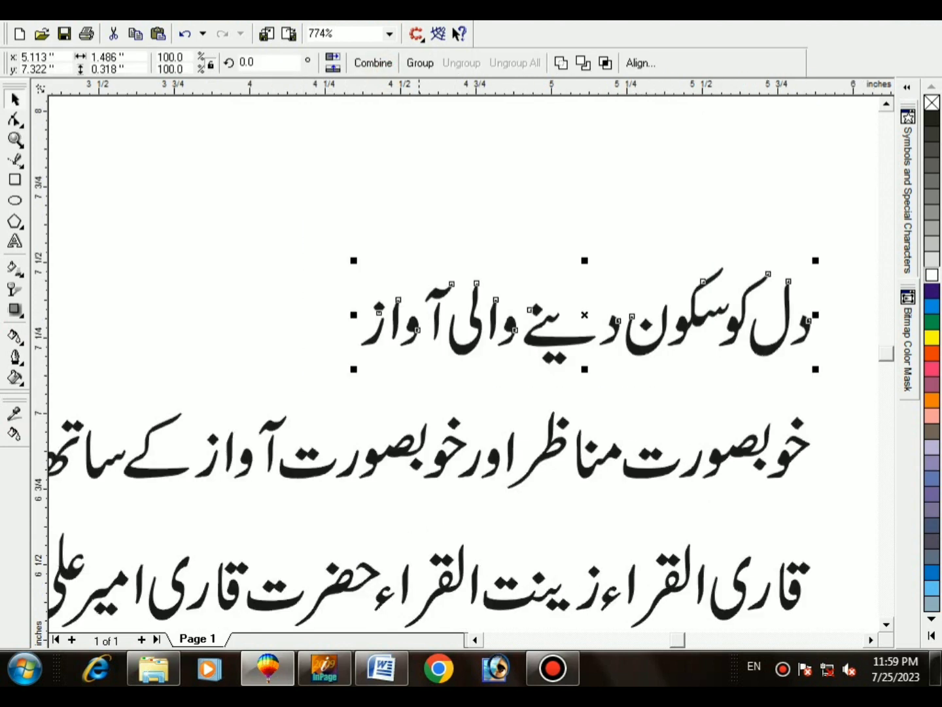
key(ctrl+g)
key(F3)
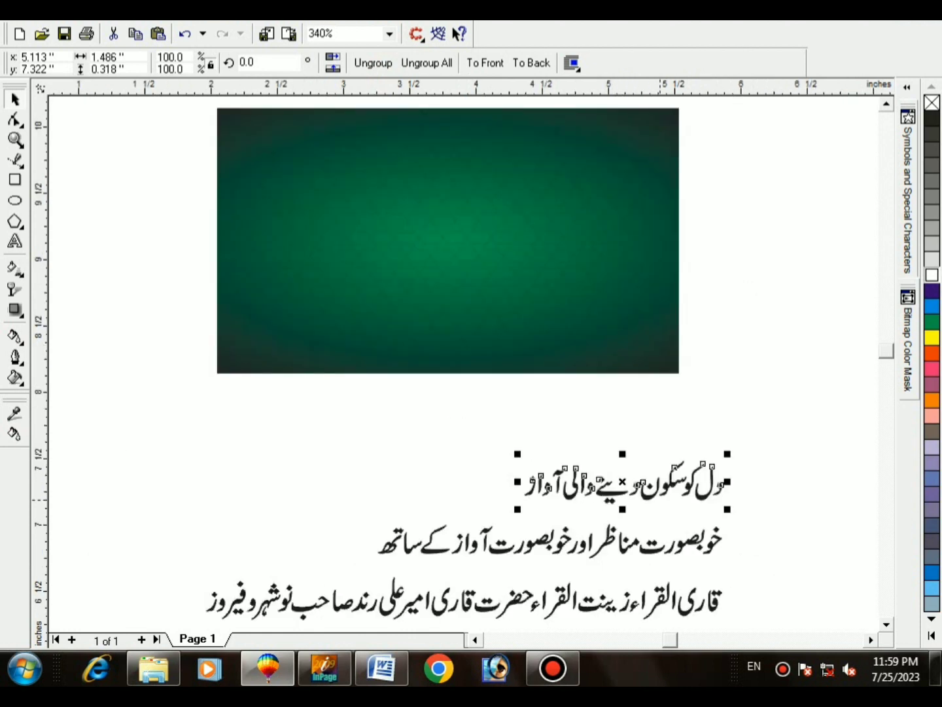
Step: Move the Urdu title onto the banner top, centre it, enlarge it, and make it white
drag(510, 297, 459, 149)
drag(233, 109, 223, 92)
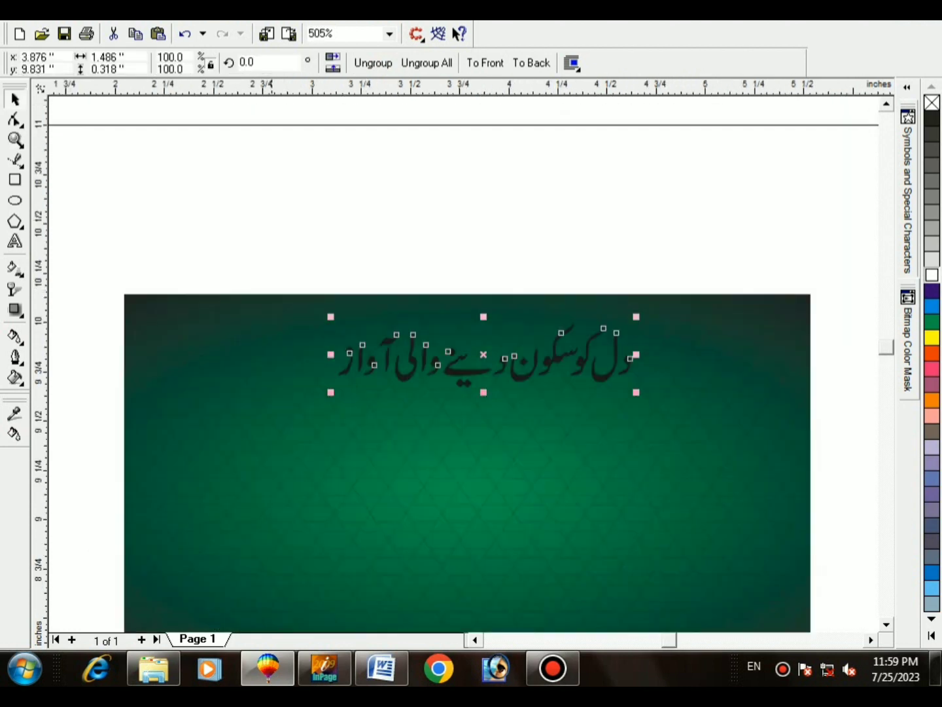
shift+click(235, 374)
key(c)
shift+click(235, 373)
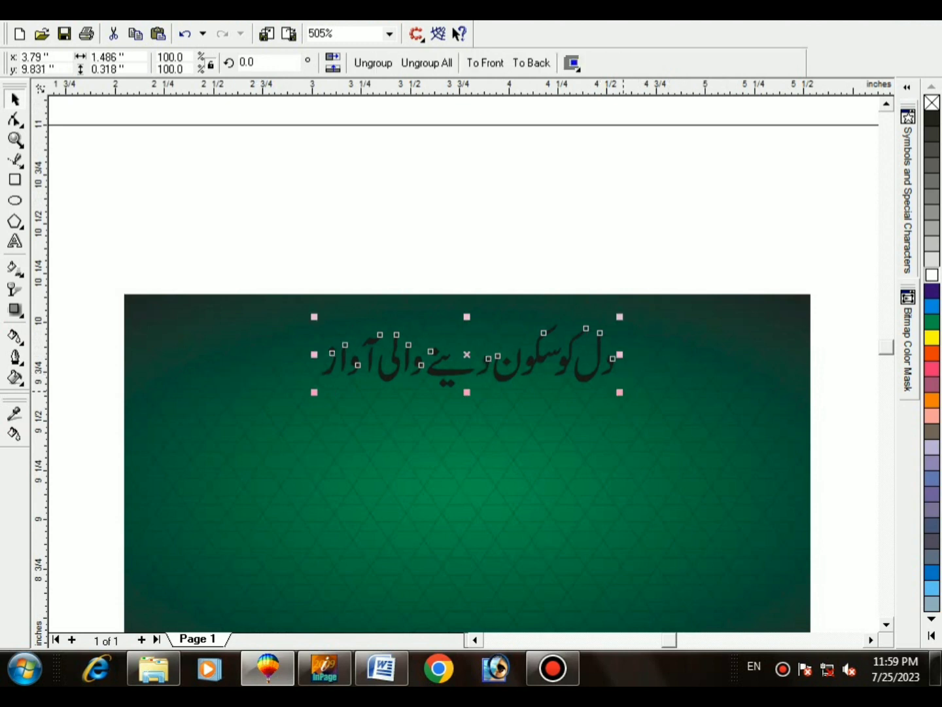
drag(620, 317, 697, 297)
shift+click(667, 444)
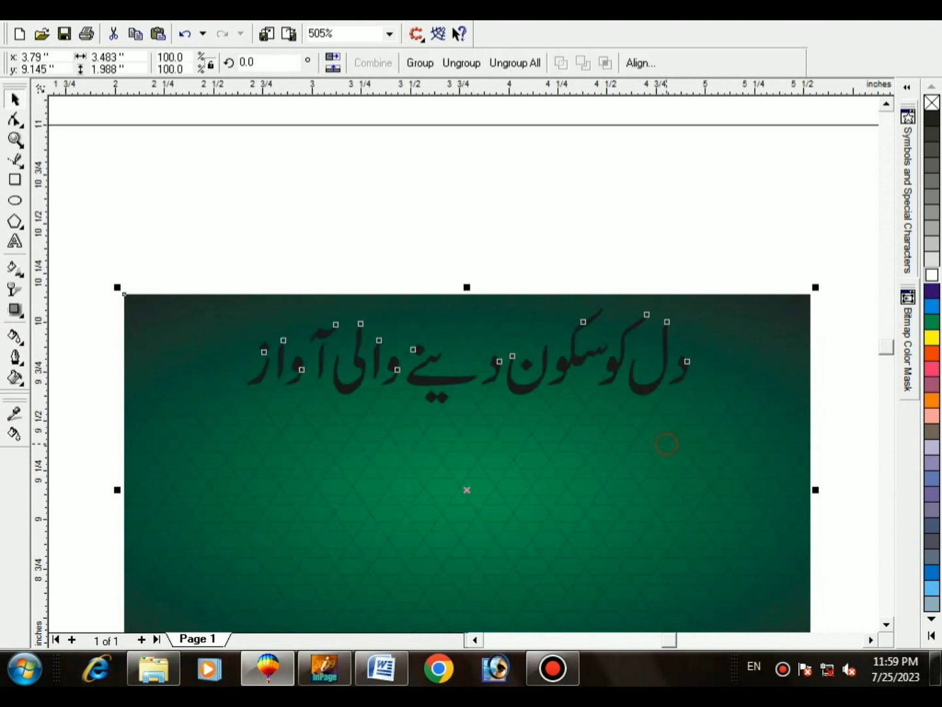
shift+click(666, 444)
click(932, 276)
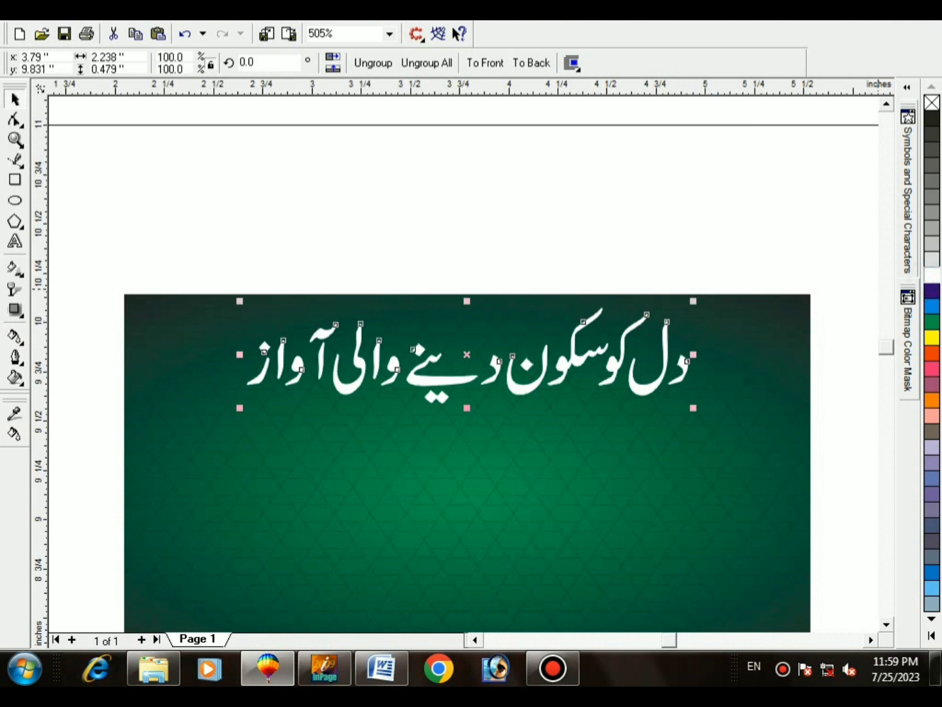
key(F3)
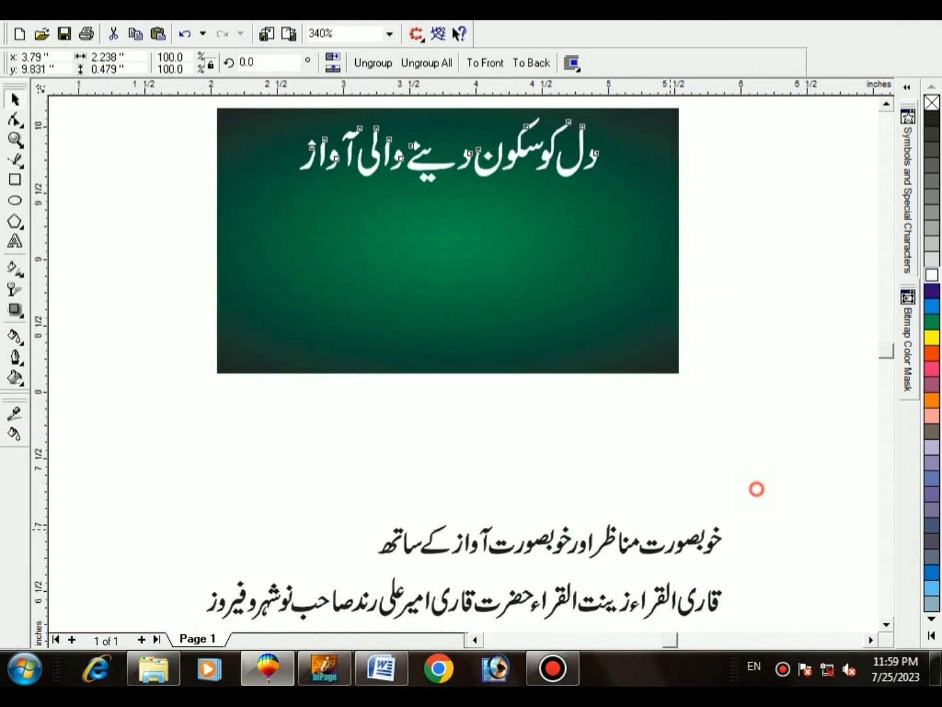
Step: Move the second Urdu line under the title and make it white
drag(756, 489, 370, 579)
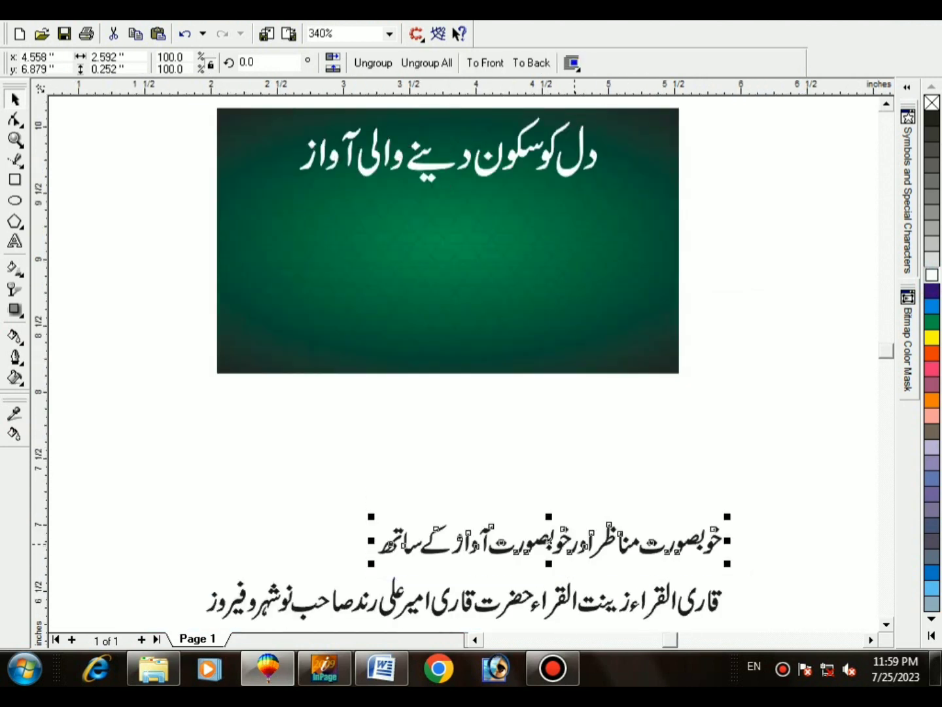
drag(574, 545, 472, 210)
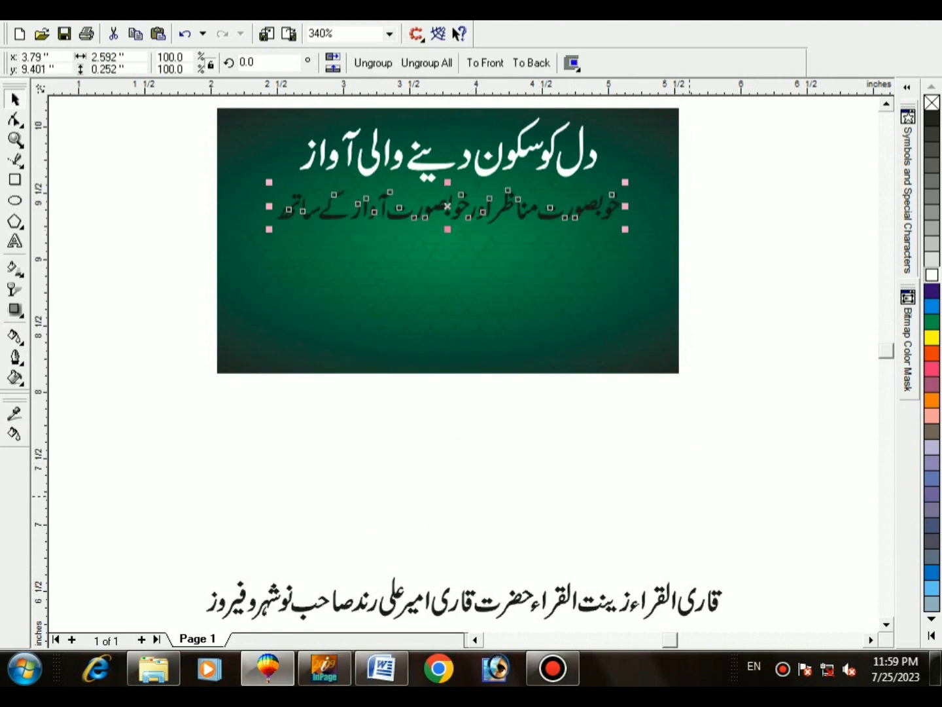
click(931, 273)
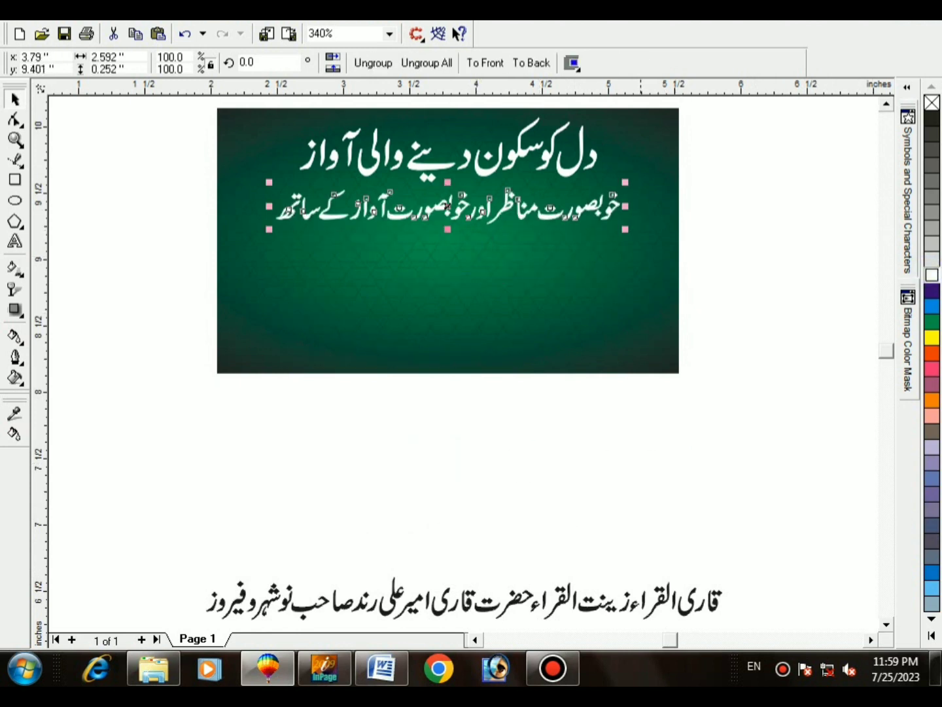
Step: Split the last Urdu line into two separately grouped halves
scroll(749, 554, down, 3)
drag(760, 461, 523, 579)
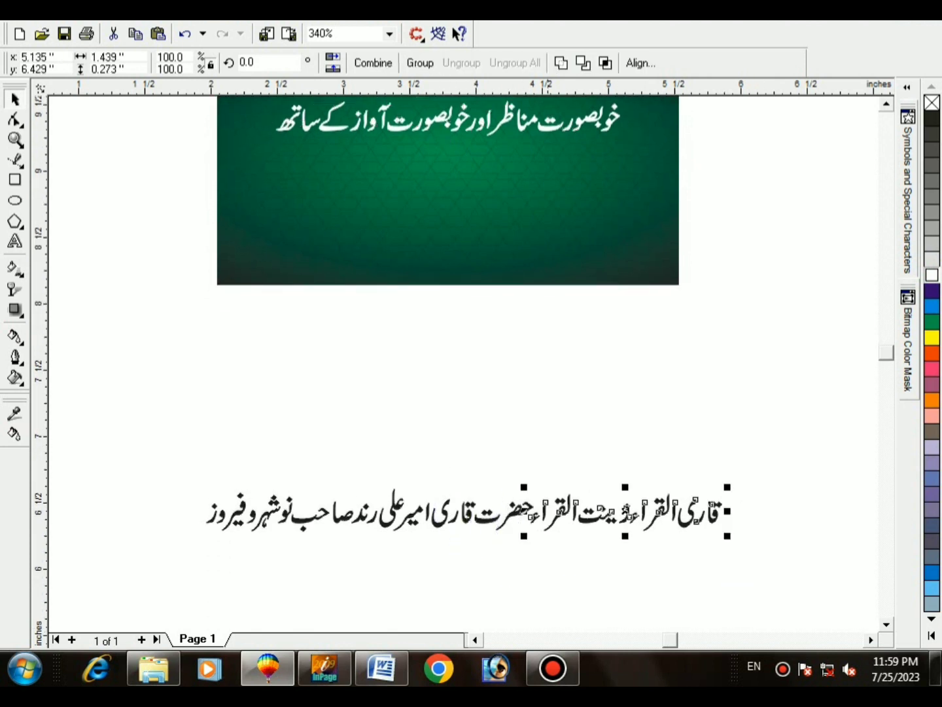
key(ctrl+g)
click(498, 484)
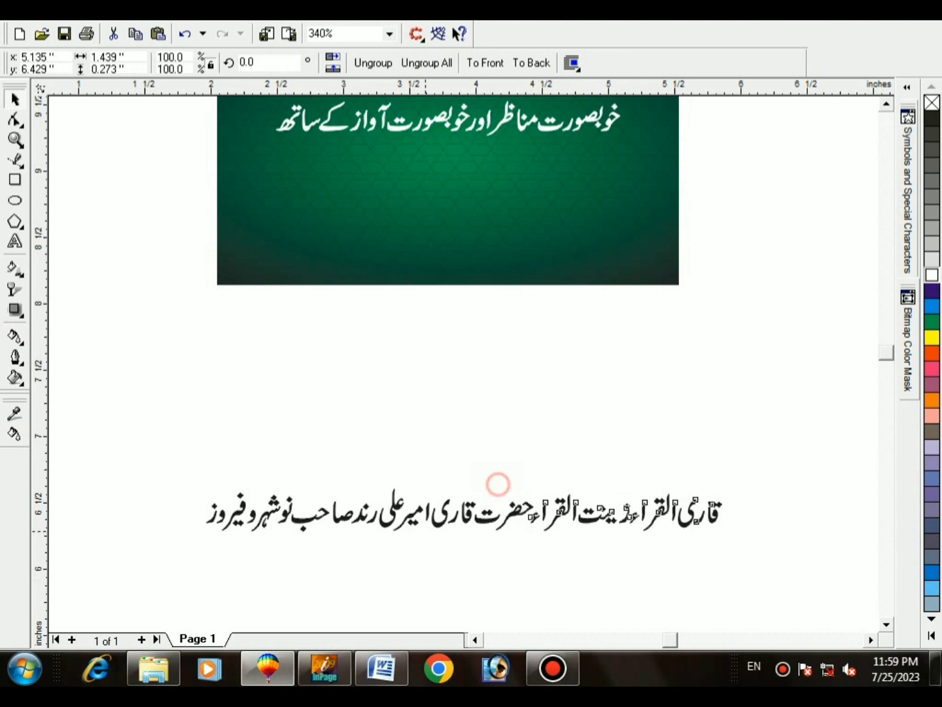
drag(350, 557, 295, 563)
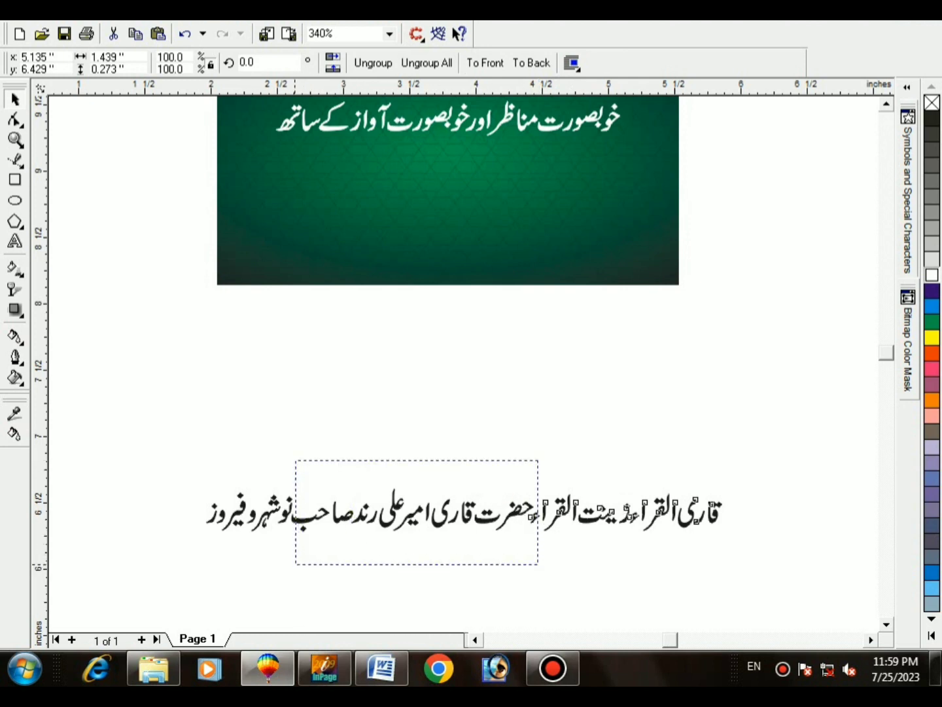
drag(189, 571, 190, 571)
key(ctrl+g)
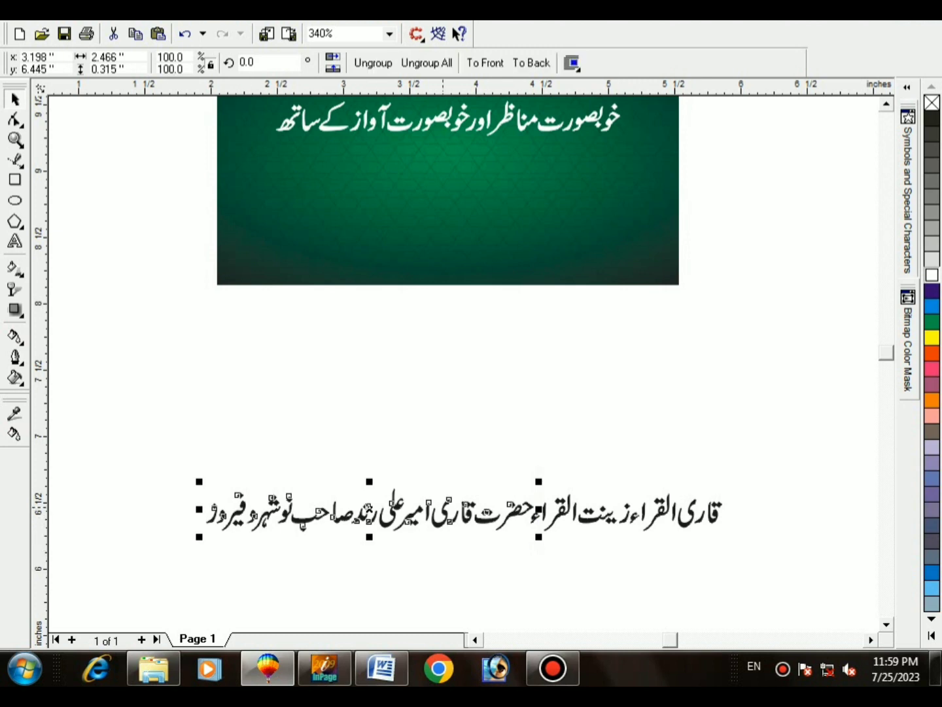
Step: Stack the two halves centred on each other, make them white, and centre them on the banner
drag(592, 517, 452, 215)
shift+click(395, 506)
key(c)
key(F3)
key(F4)
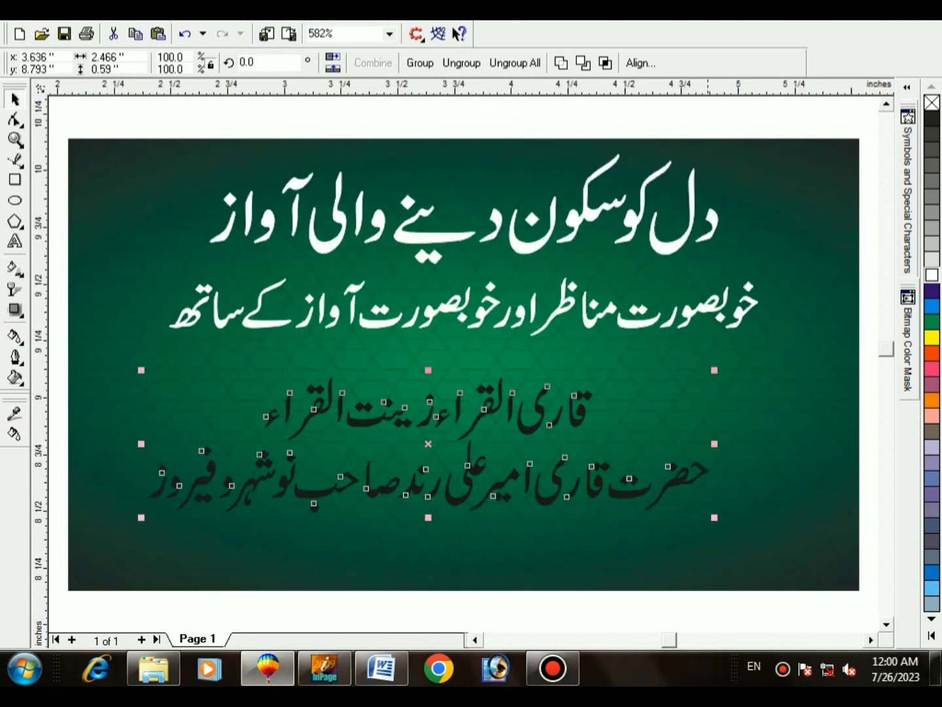
click(931, 275)
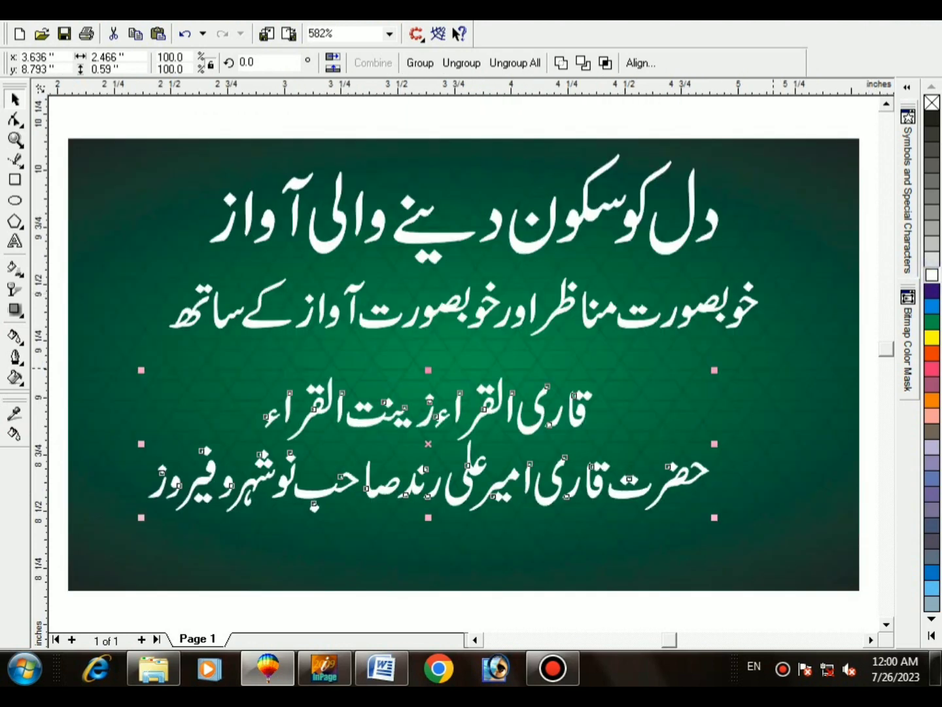
key(Right)
key(F3)
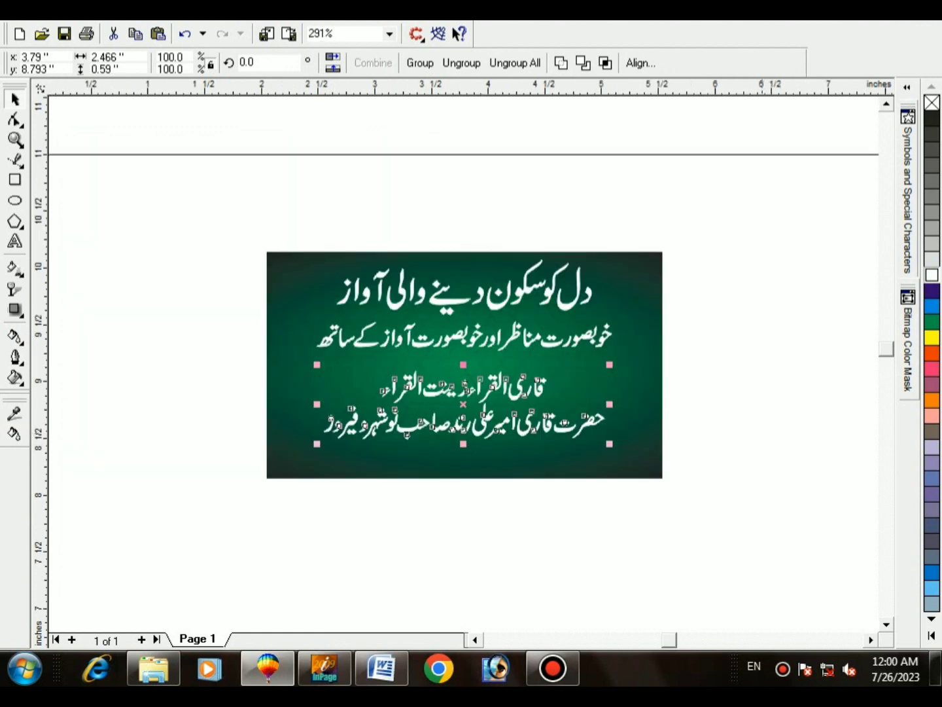
key(F4)
Step: In the Import dialog, browse to Local Disk (F:) > al rahman > sindhi
key(ctrl+i)
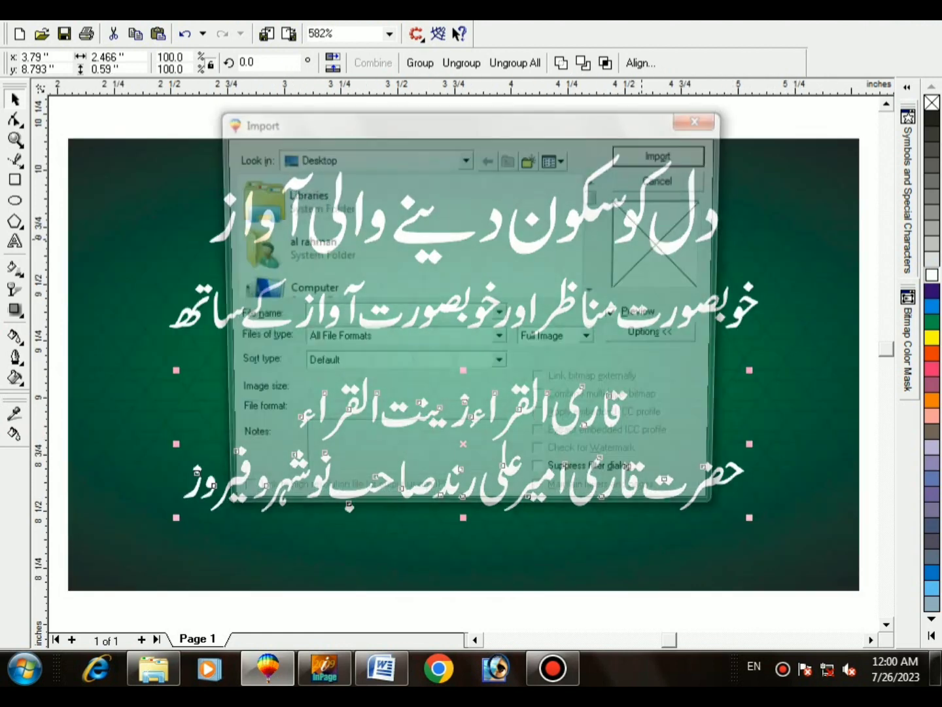
double_click(362, 286)
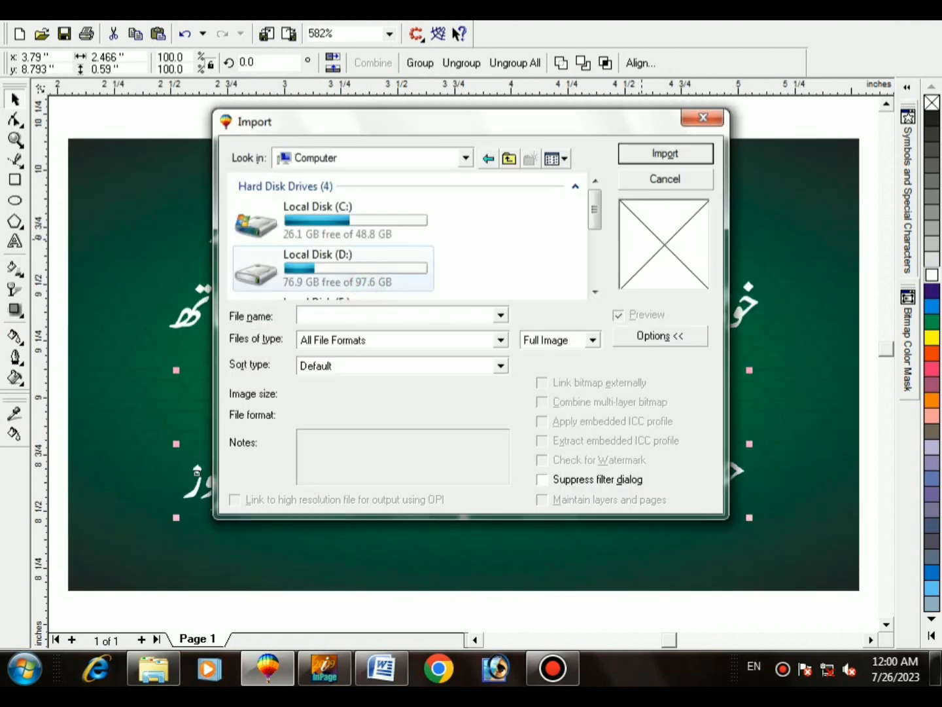
scroll(376, 252, down, 3)
double_click(376, 249)
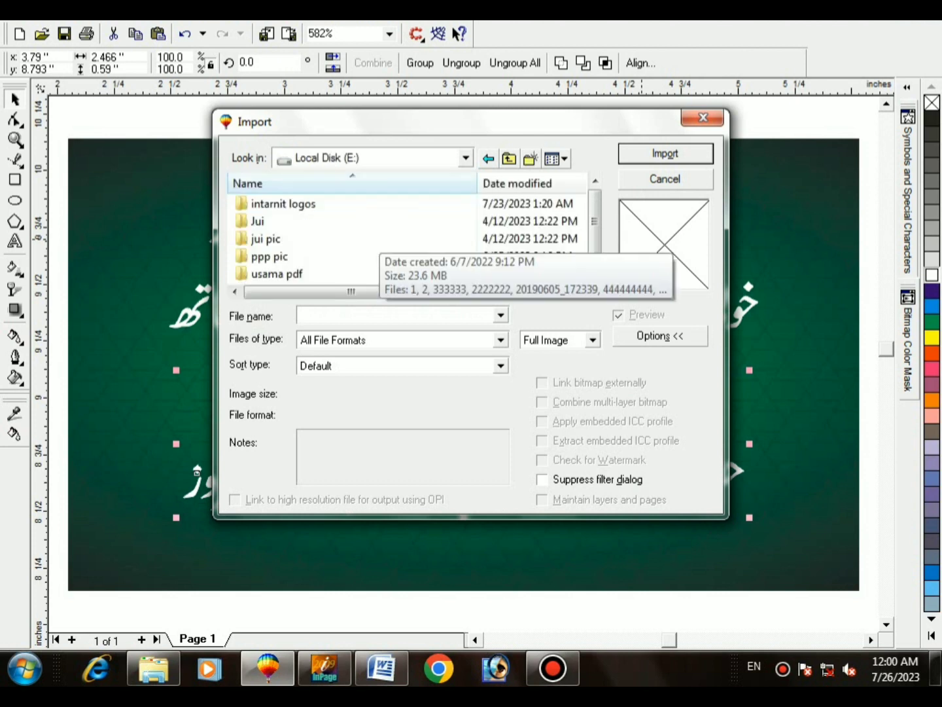
key(BackSpace)
scroll(354, 251, down, 2)
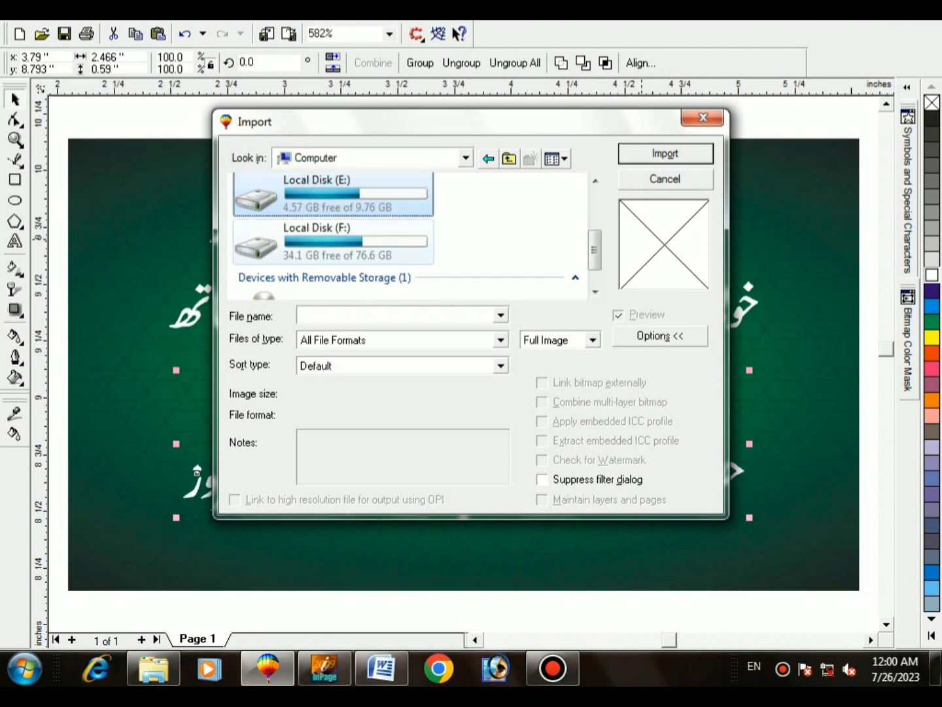
double_click(354, 250)
double_click(347, 209)
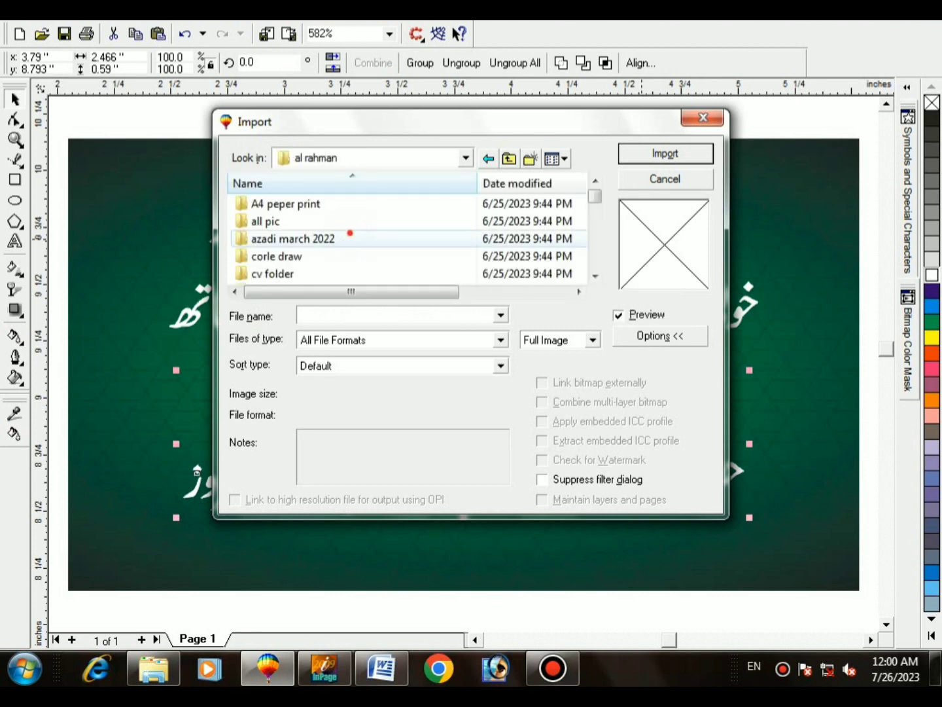
scroll(341, 242, down, 3)
double_click(274, 238)
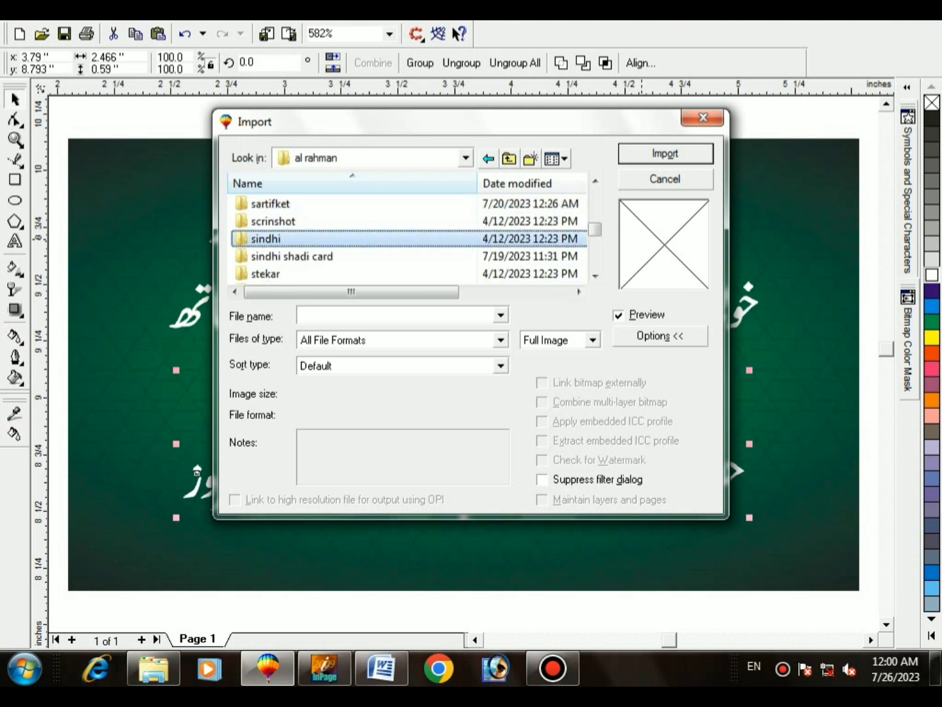
Step: Look through the card design files in the sanaullah folder
key(Down)
key(Down)
key(Down)
key(Down)
key(Down)
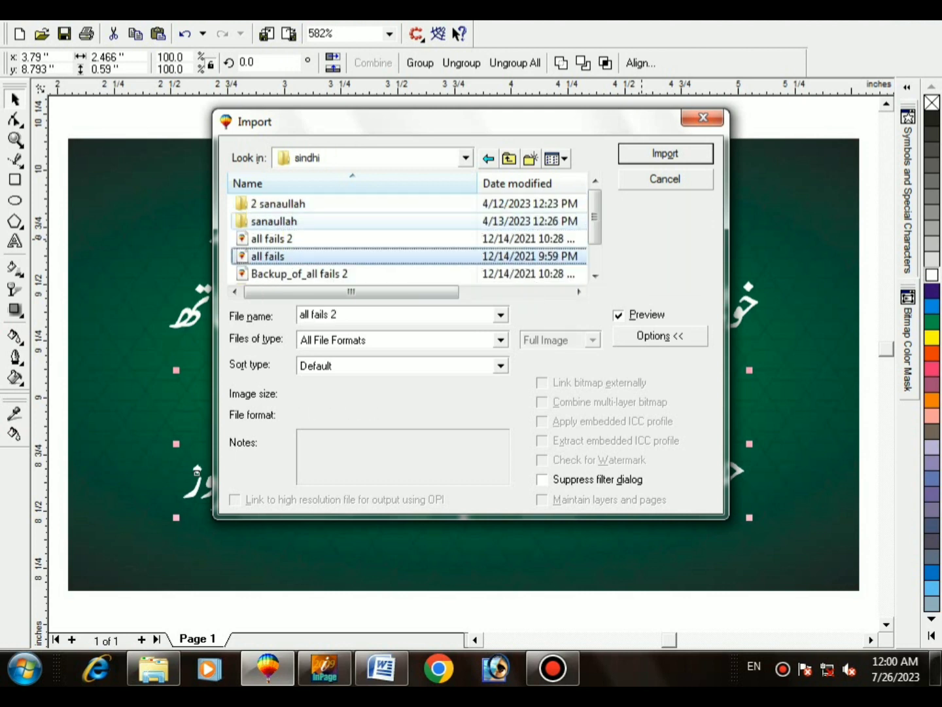
key(Up)
key(Up)
key(Up)
key(Up)
key(Up)
key(Up)
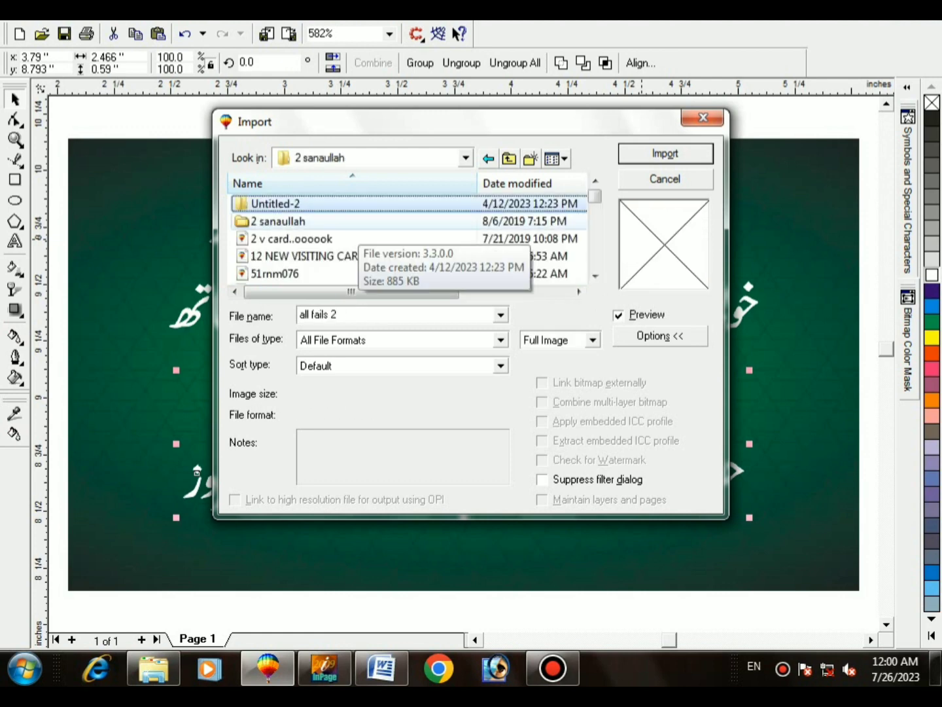
key(Down)
key(Down)
key(Down)
key(Down)
key(Down)
key(Down)
key(Down)
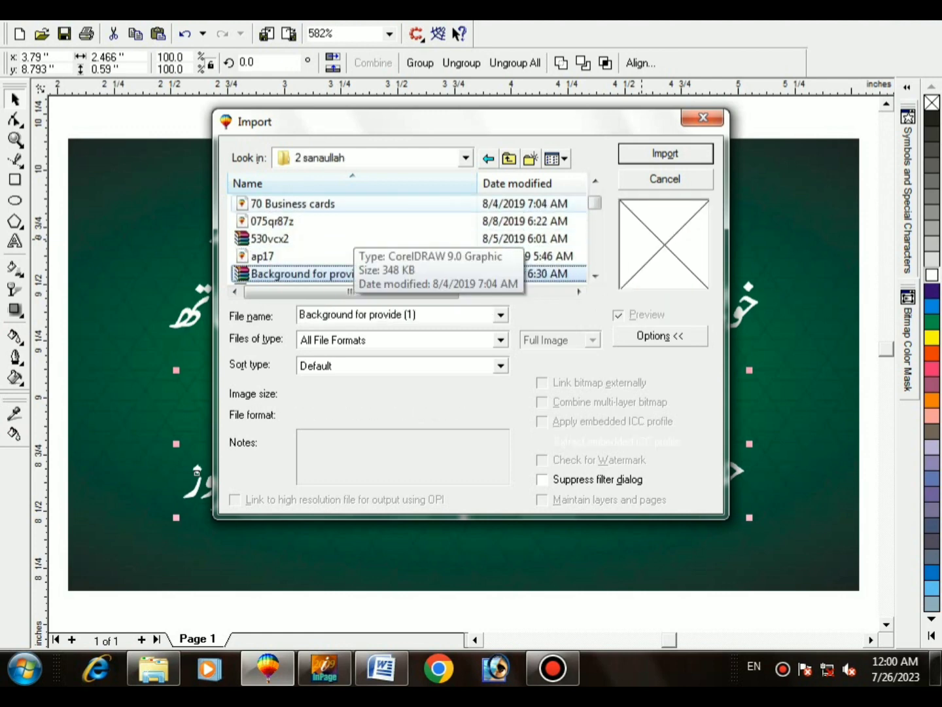
key(Down)
key(Down)
key(Down)
key(Down)
key(Down)
key(Down)
key(Down)
key(Down)
key(Down)
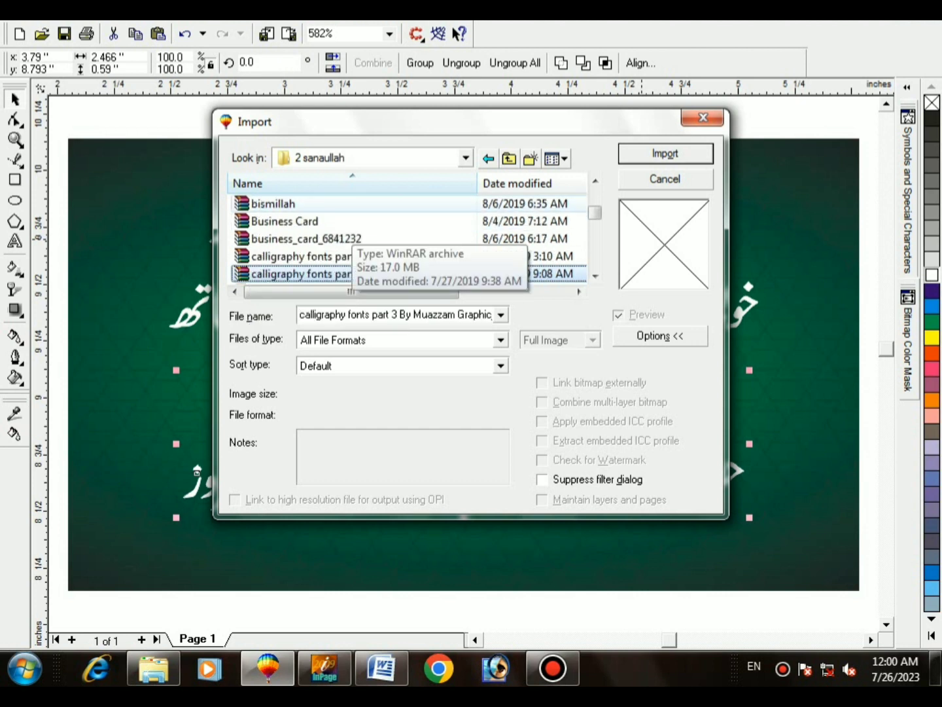
key(Down)
key(Down)
key(Down)
key(Down)
key(Down)
key(Down)
key(Down)
key(Down)
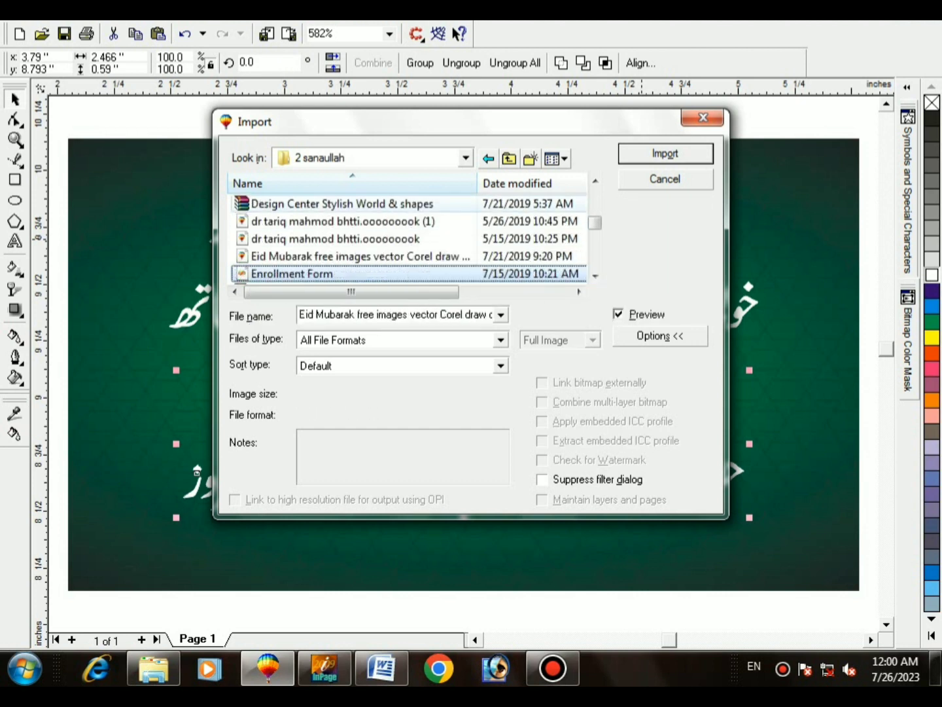
key(Down)
key(Down)
key(Down)
key(Down)
key(Down)
key(Down)
key(Down)
key(Down)
key(Down)
key(Down)
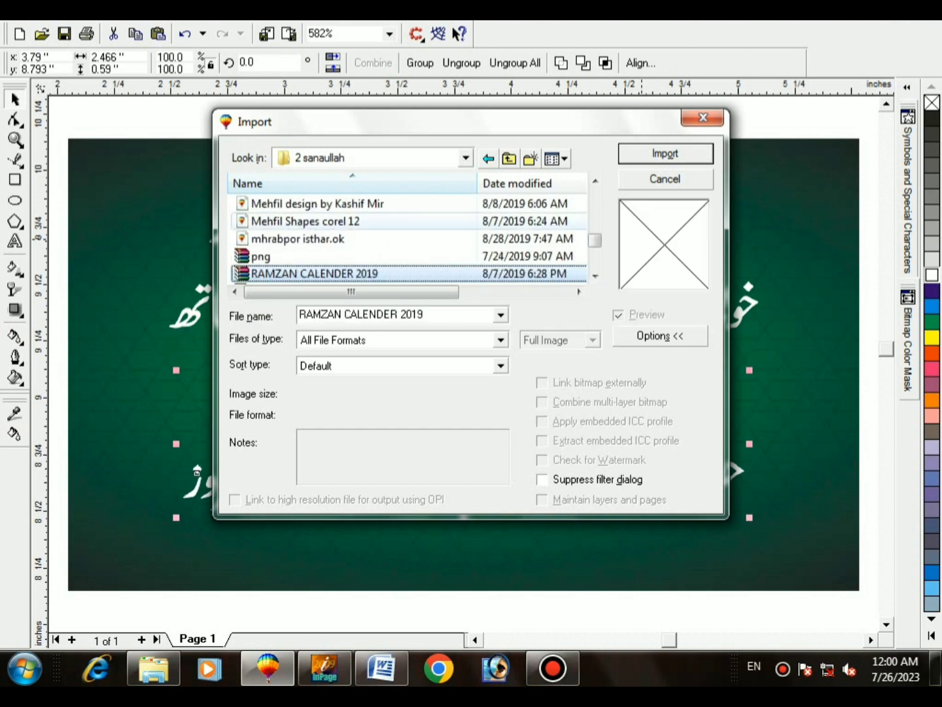
key(Down)
key(Down)
key(Down)
key(Down)
key(Down)
key(Down)
key(Down)
key(Down)
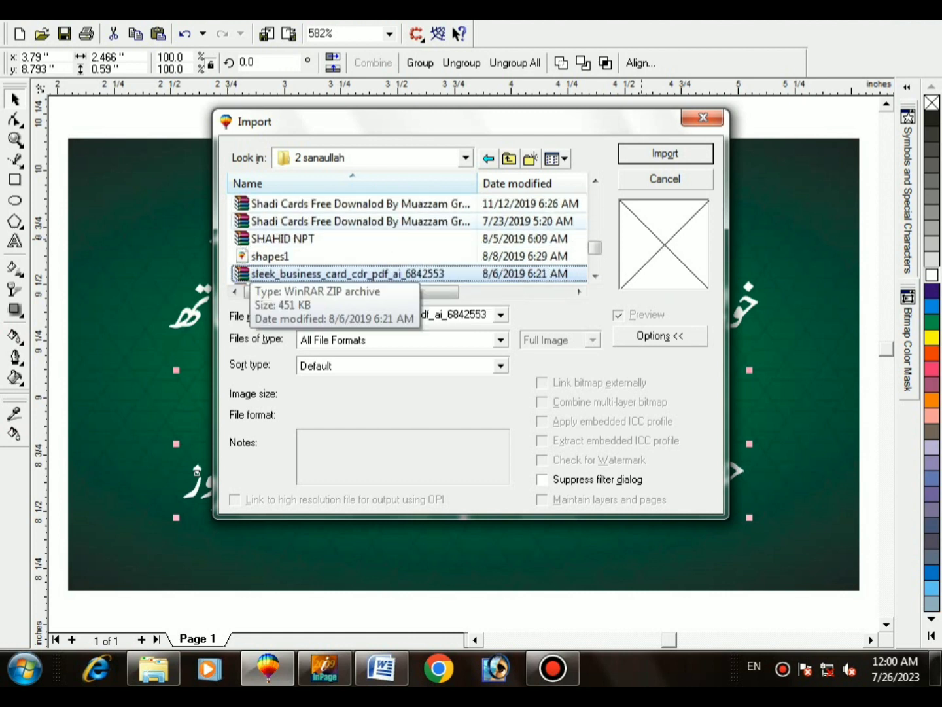
key(Down)
key(Down)
key(Up)
key(Down)
key(Down)
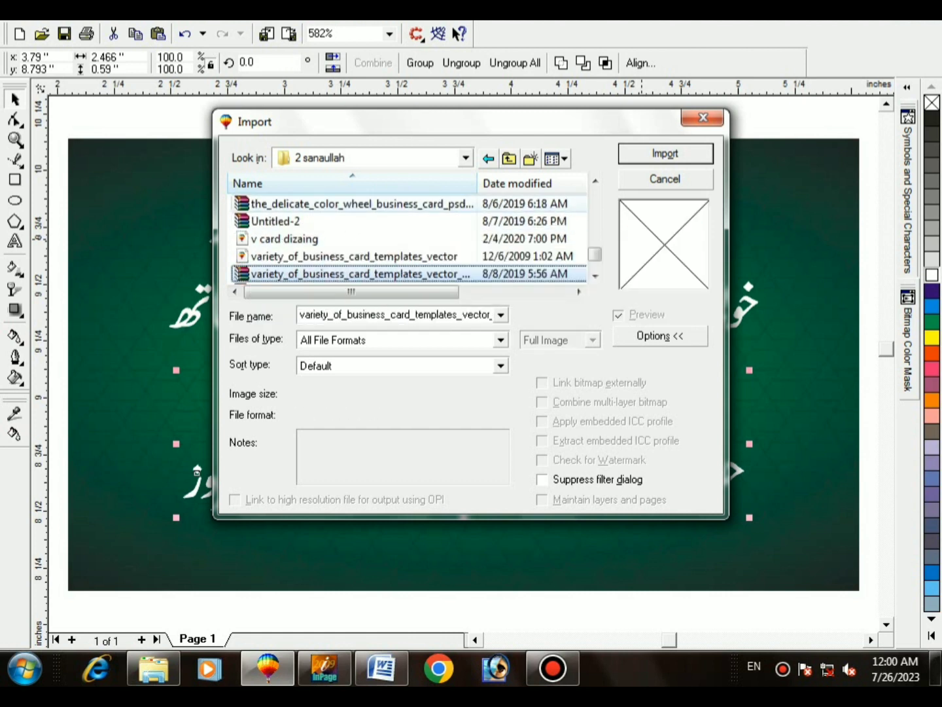
key(Up)
key(Up)
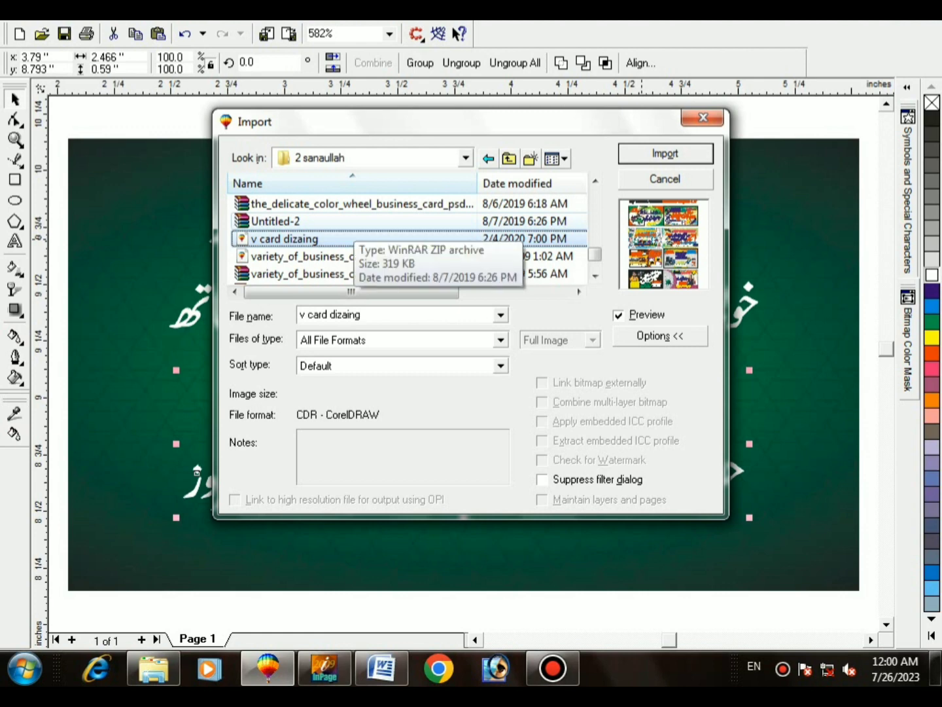
key(Down)
key(Down)
key(Down)
key(Down)
key(Down)
key(Down)
key(Down)
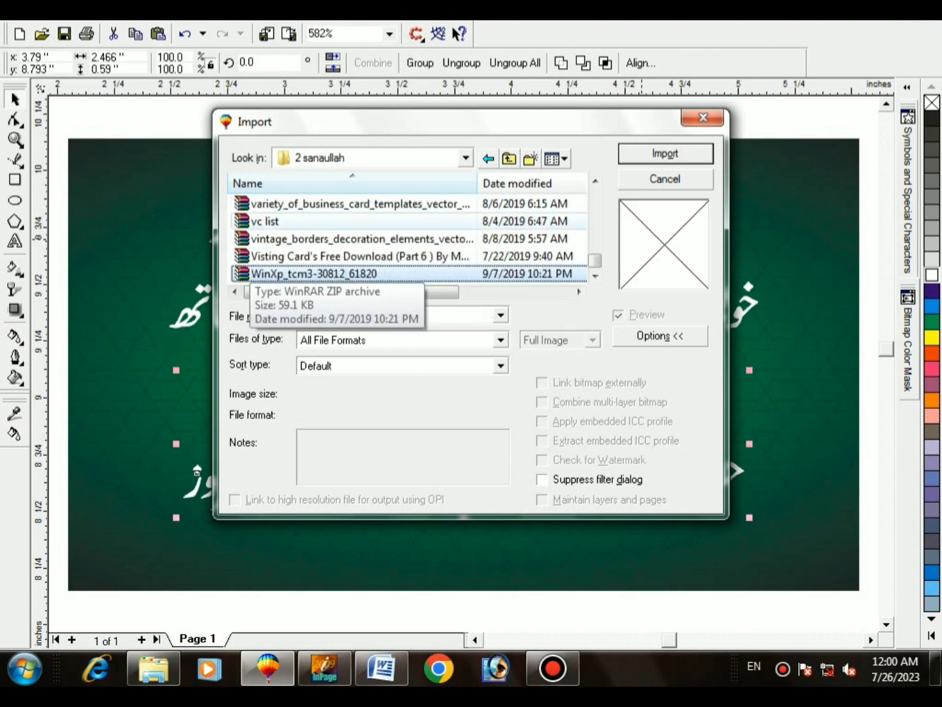
Step: Reopen the sanaullah folder and import the visiting card CDR file
key(BackSpace)
key(Down)
key(Return)
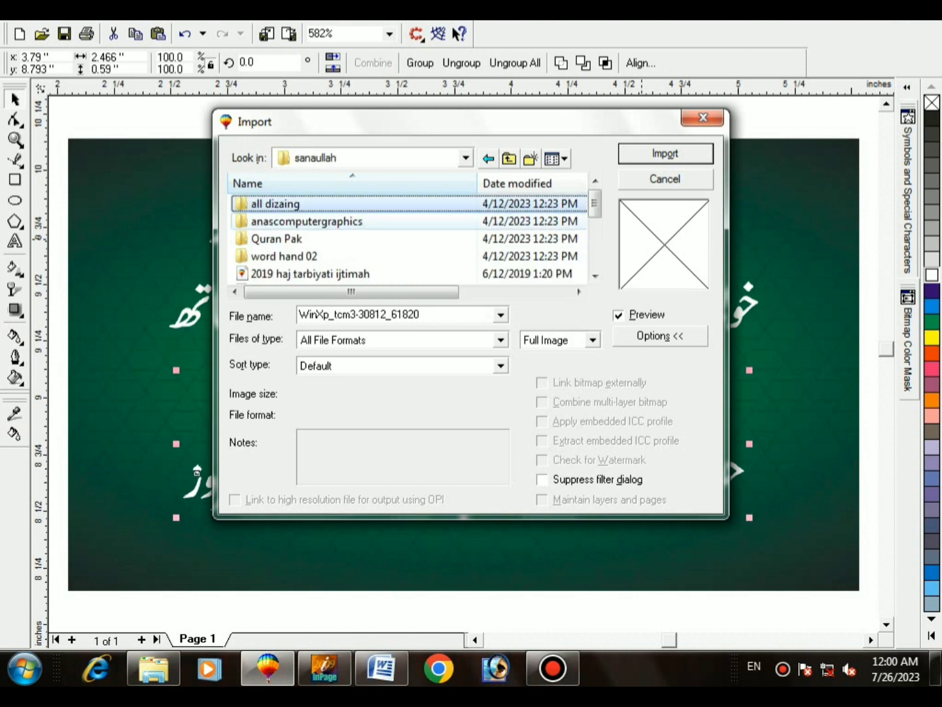
key(Down)
key(Down)
key(Down)
key(Down)
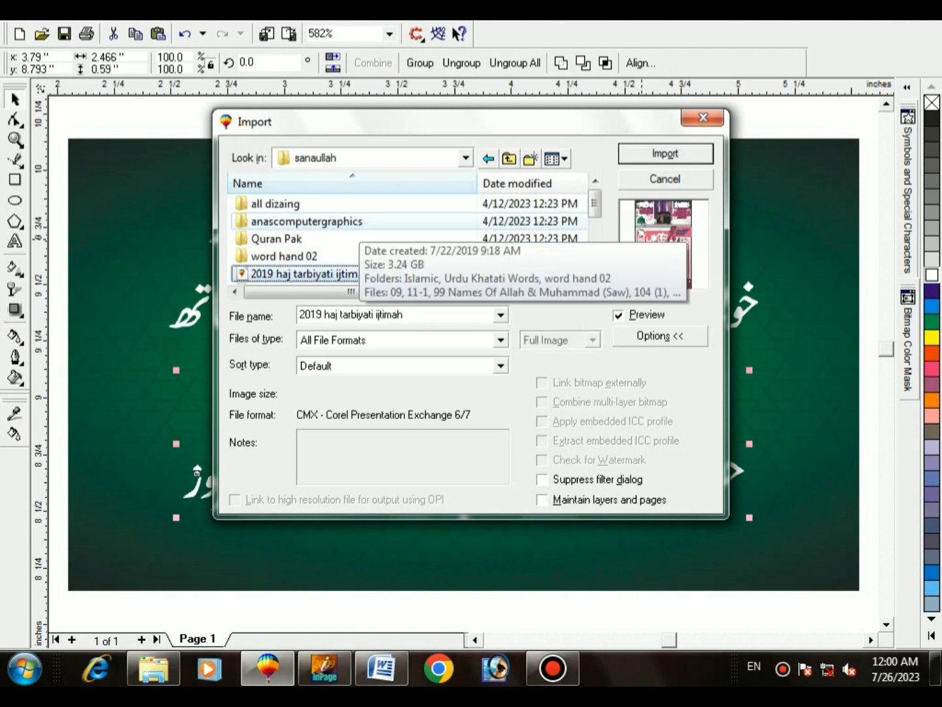
key(Down)
key(Down)
key(Down)
key(Down)
key(Down)
key(Down)
key(Down)
key(Down)
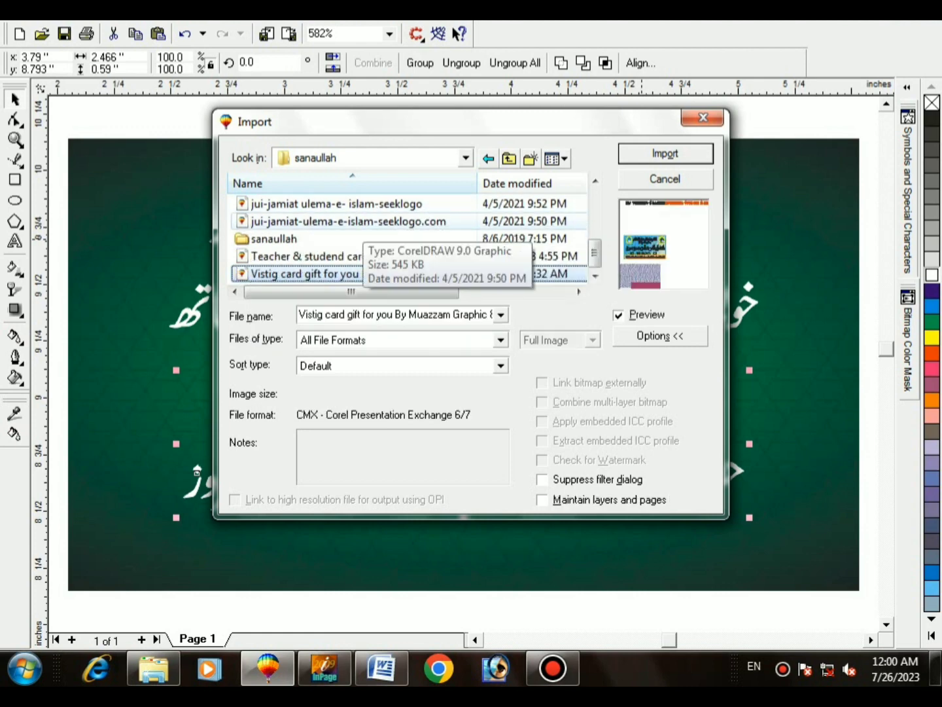
key(Return)
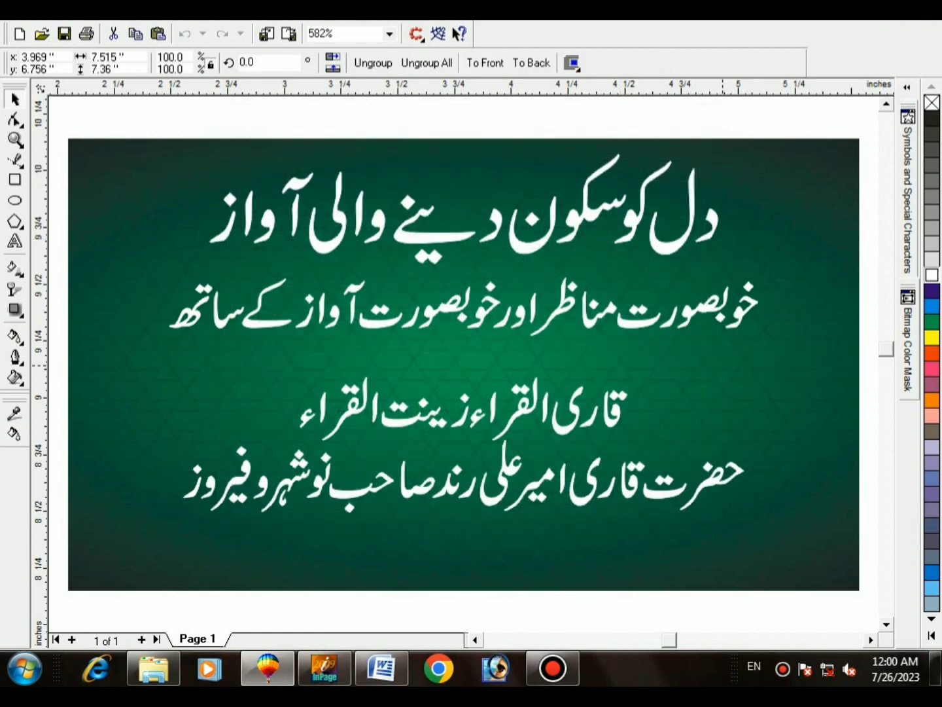
Step: Move and ungroup the imported card, deleting the My YouTube Channel text and lavender rectangle
key(F4)
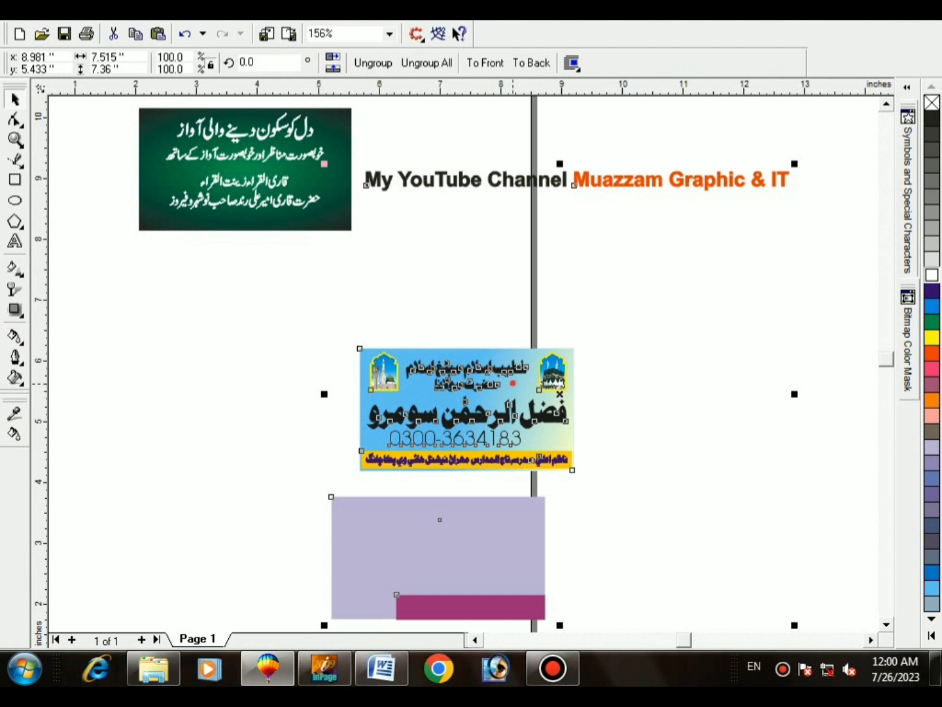
drag(513, 384, 657, 355)
click(370, 60)
click(410, 158)
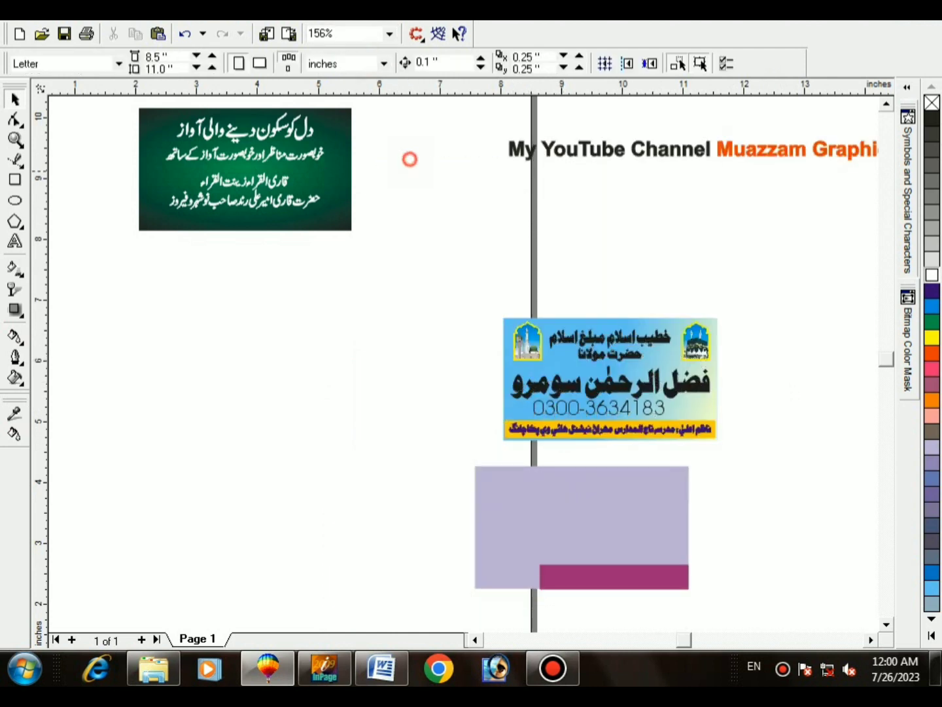
click(582, 150)
key(Delete)
click(609, 354)
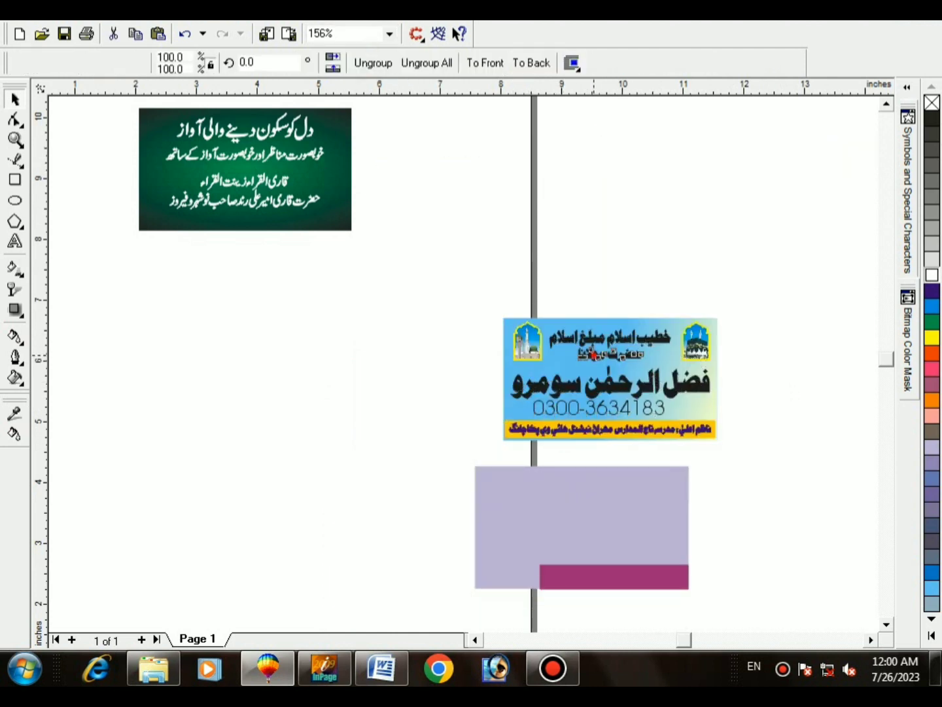
ctrl+click(609, 354)
click(439, 447)
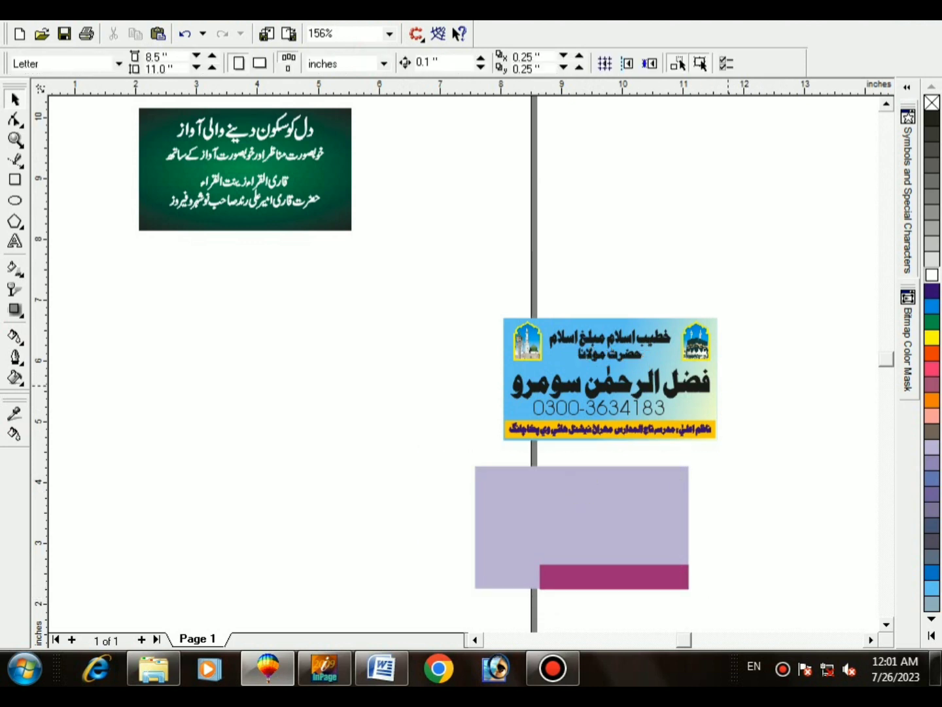
click(500, 486)
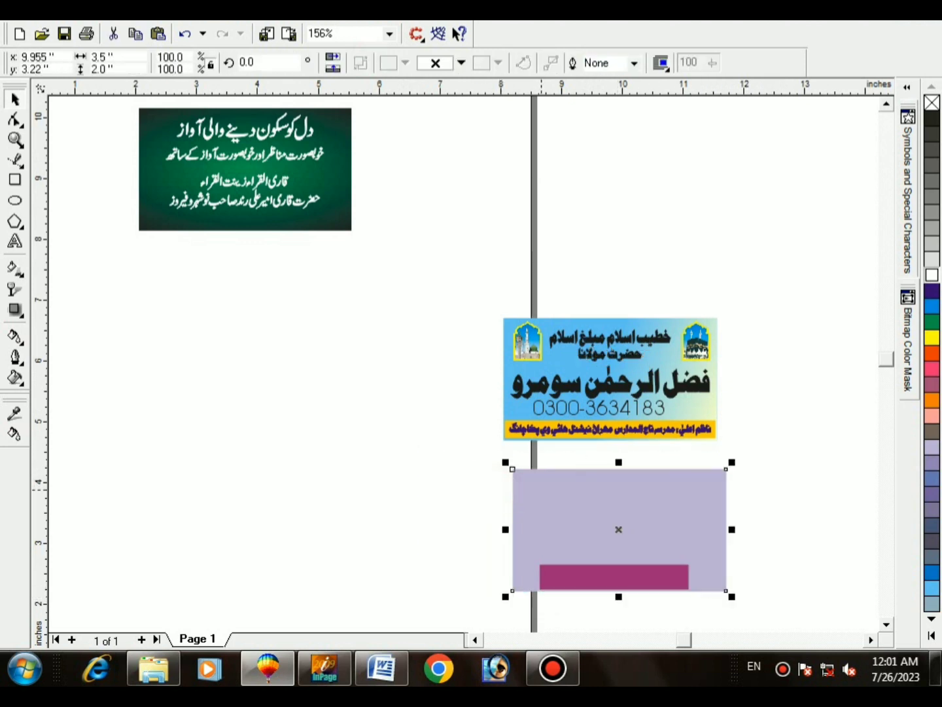
key(Delete)
Step: Delete the card's magenta bar, name text, top Urdu heading, phone number and yellow bar
key(Delete)
scroll(519, 549, down, 1)
click(589, 363)
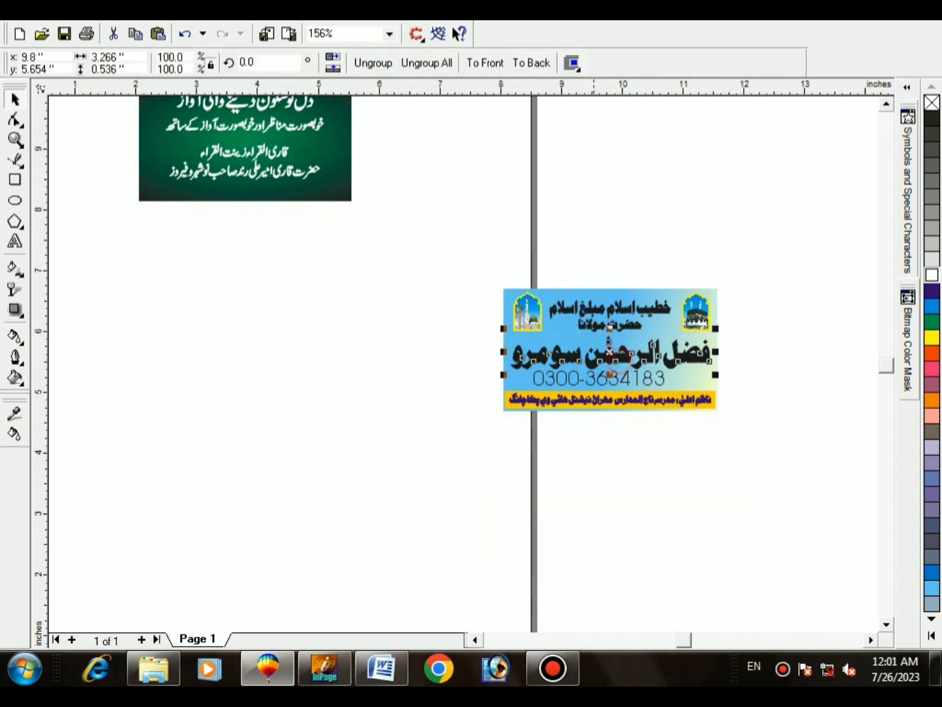
scroll(456, 410, up, 2)
key(Delete)
click(629, 274)
key(Delete)
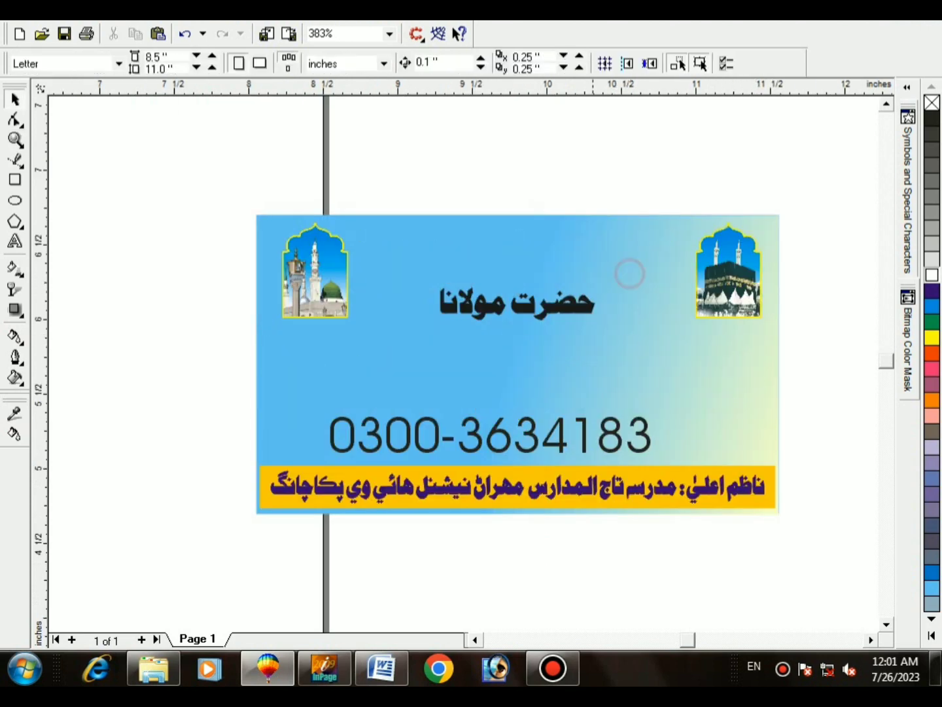
click(491, 436)
key(Delete)
click(769, 474)
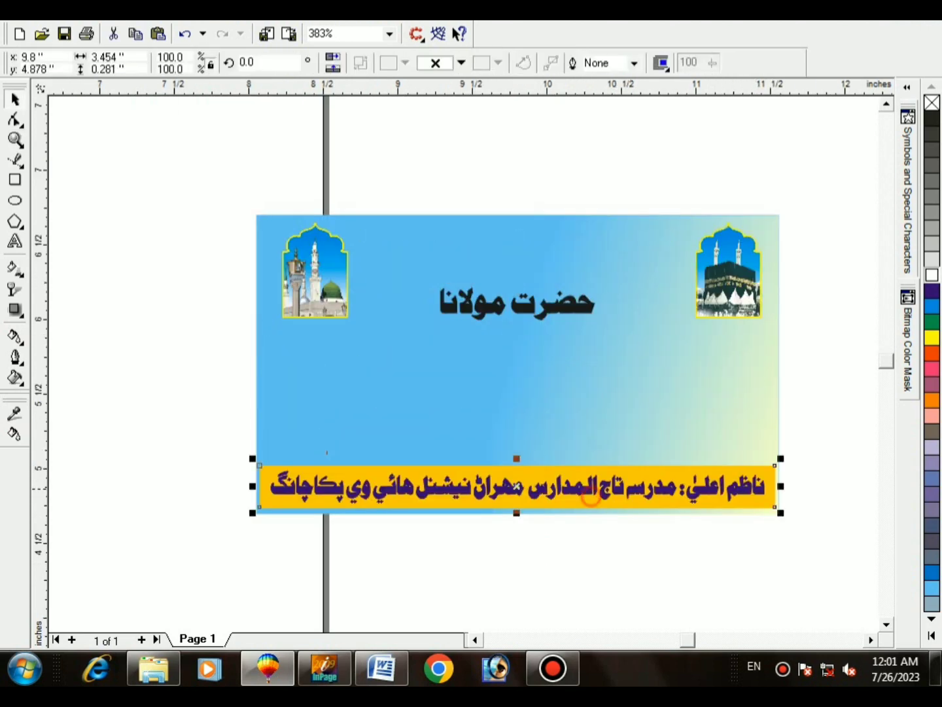
key(Delete)
drag(820, 527, 251, 409)
Step: Remove the bottom Urdu line and gradient overlay, then move the Kaaba picture beside the Madina picture
key(Delete)
click(553, 304)
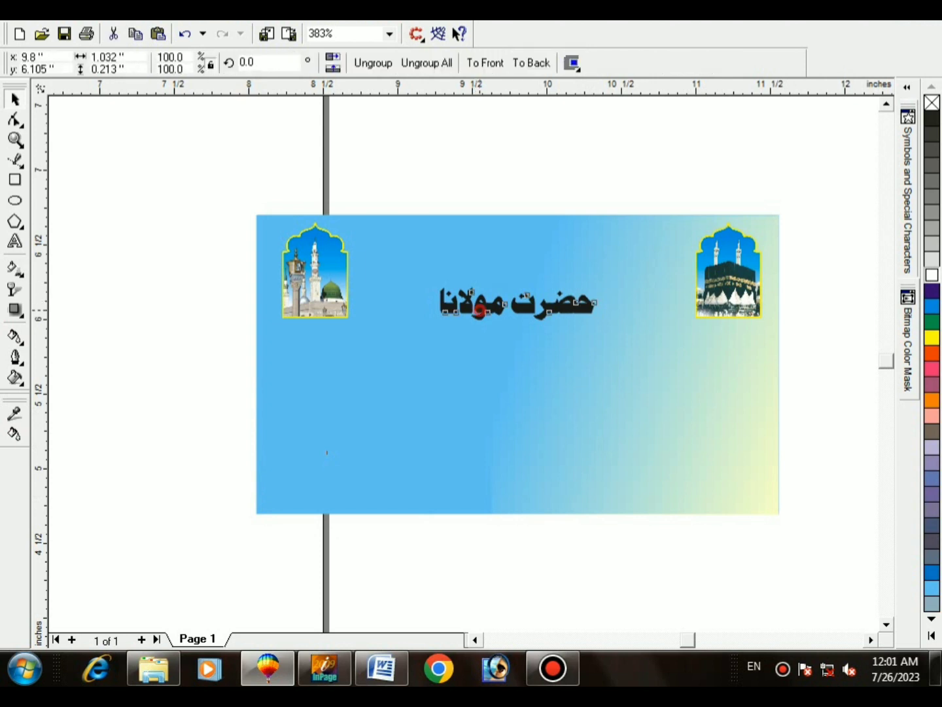
key(Delete)
click(553, 304)
key(Delete)
click(672, 236)
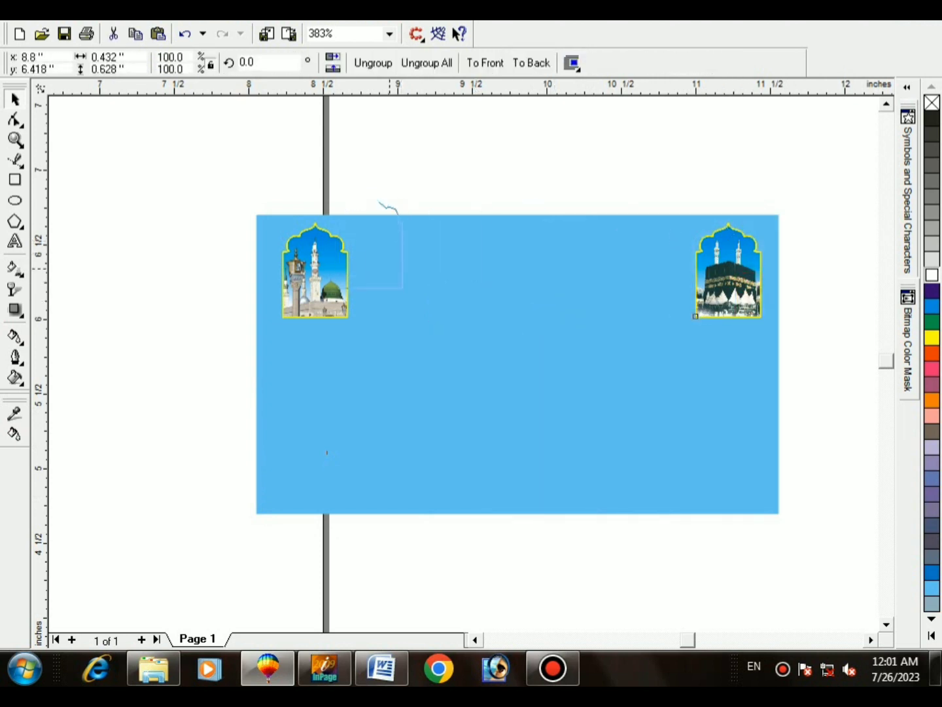
drag(727, 268, 384, 268)
Step: Bring the two mosque pictures onto the banner, delete the blue rectangle, and place one frame at left
shift+click(331, 274)
scroll(672, 336, down, 3)
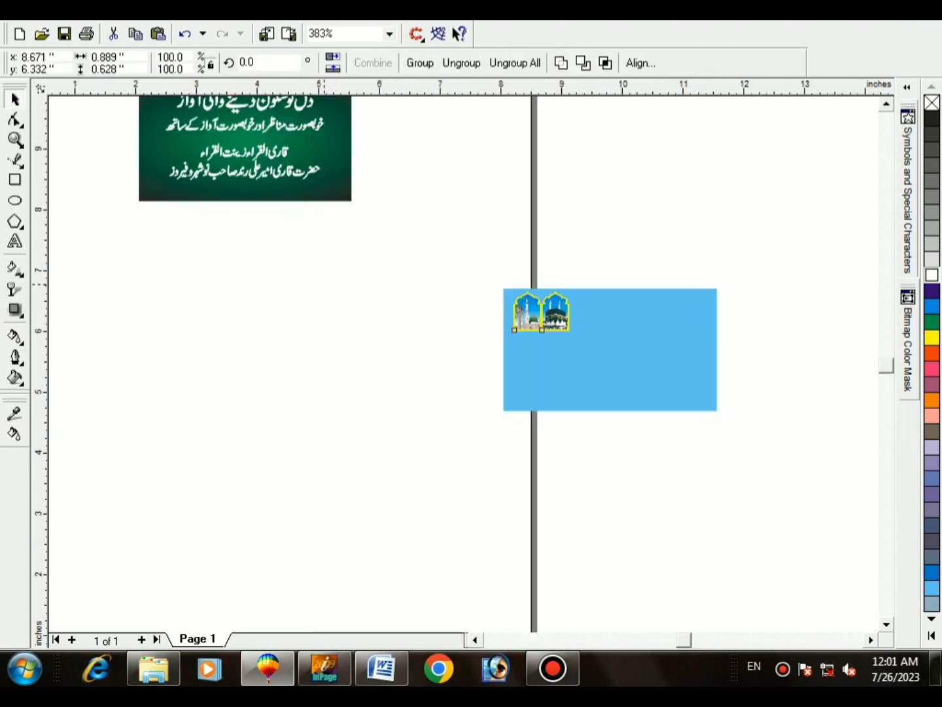
drag(617, 454, 417, 152)
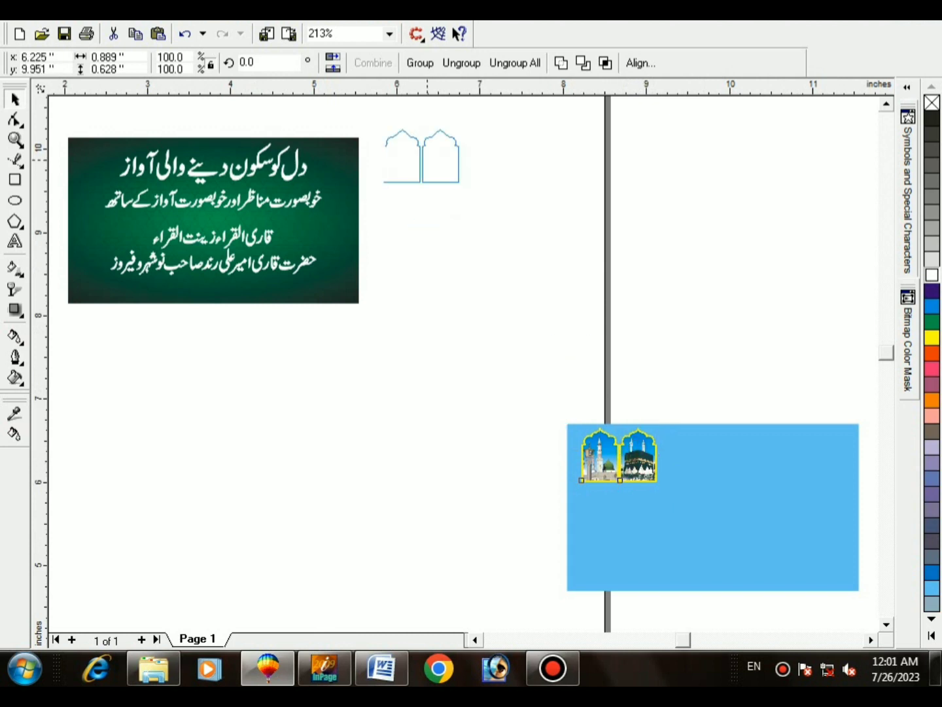
drag(490, 363, 877, 615)
key(Delete)
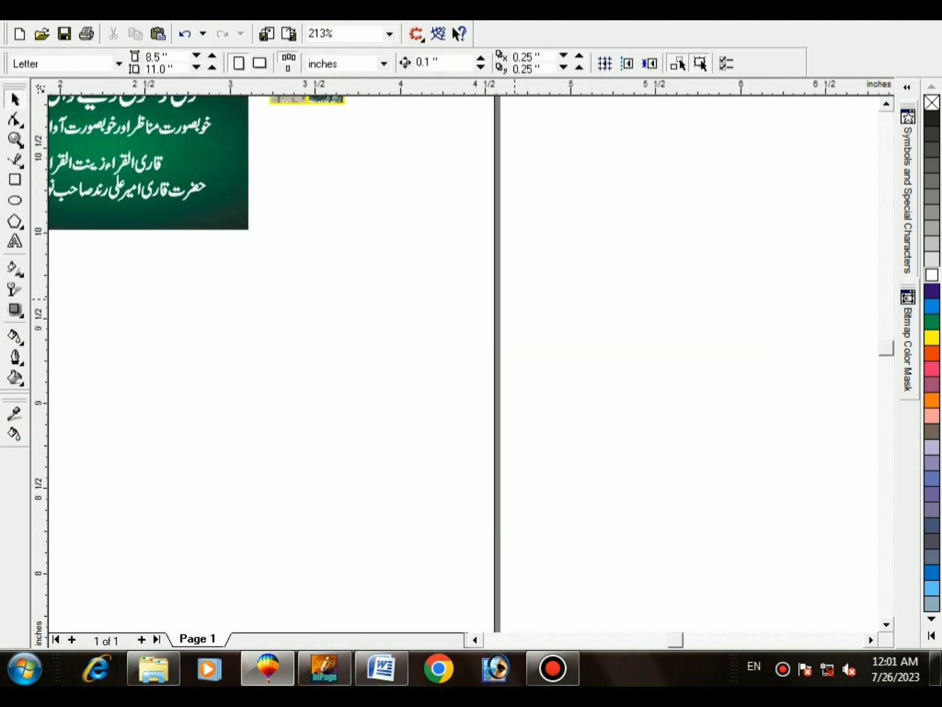
key(F4)
click(749, 262)
drag(697, 263, 120, 299)
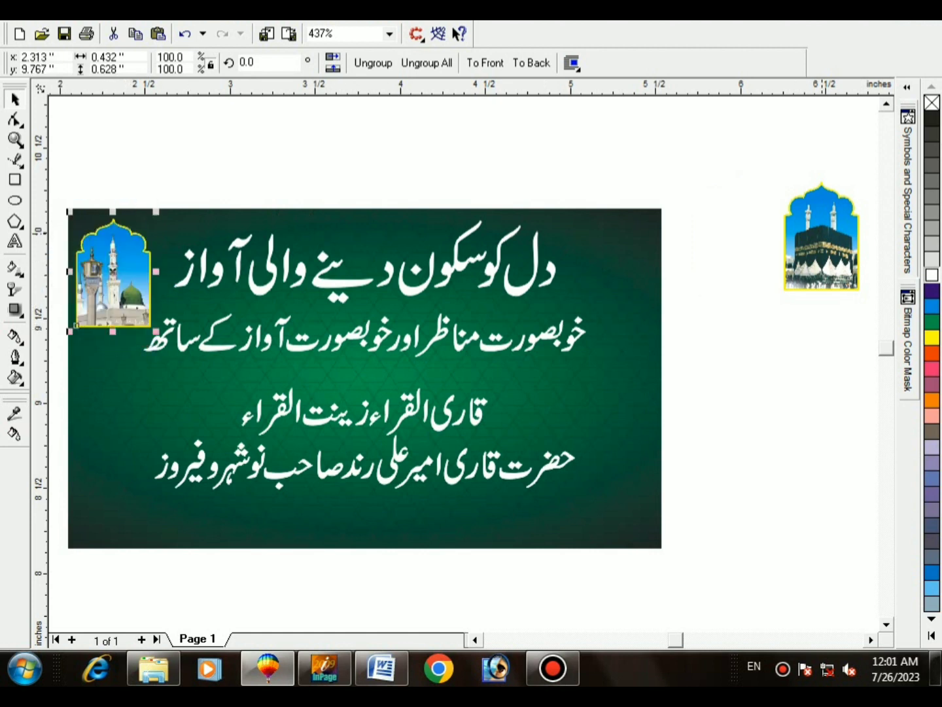
Step: Put the Kaaba frame in the top-right corner, group both frames, and nudge them up
drag(822, 236, 611, 265)
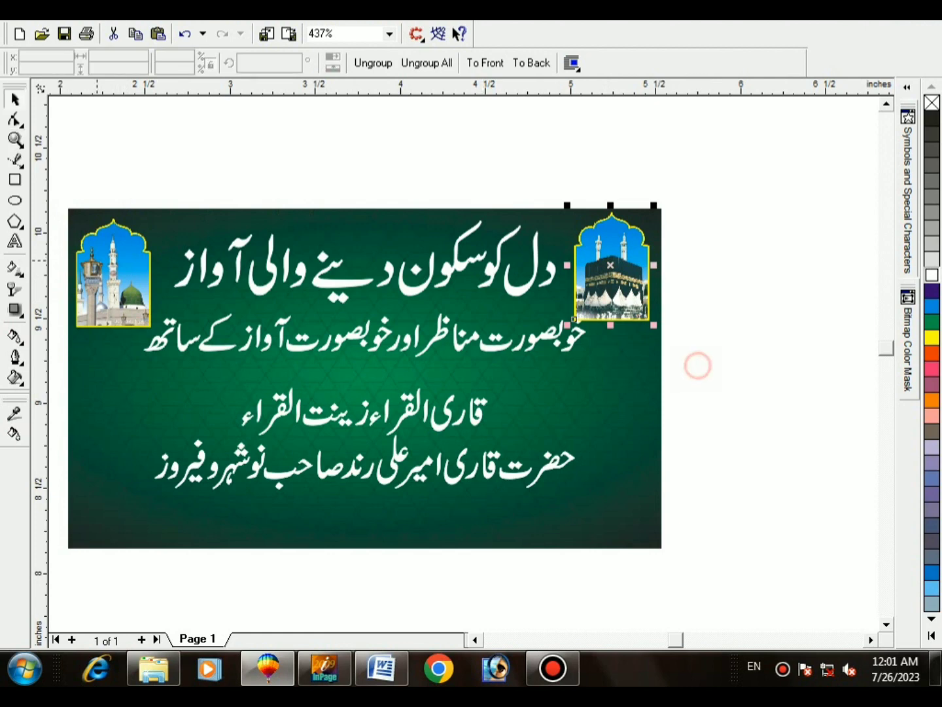
scroll(699, 365, up, 1)
shift+click(226, 353)
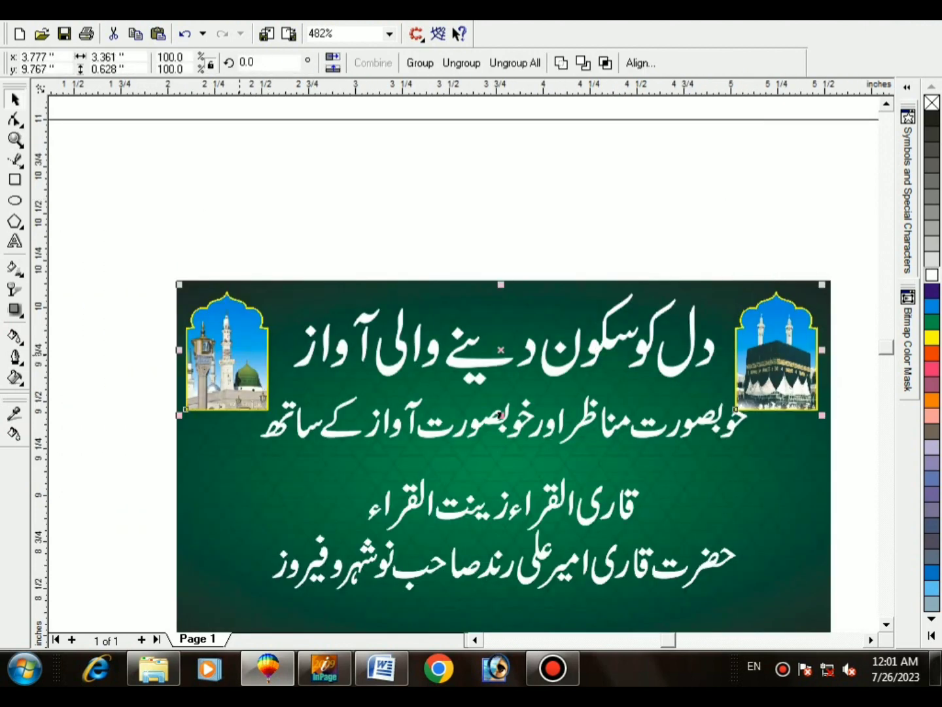
key(ctrl+g)
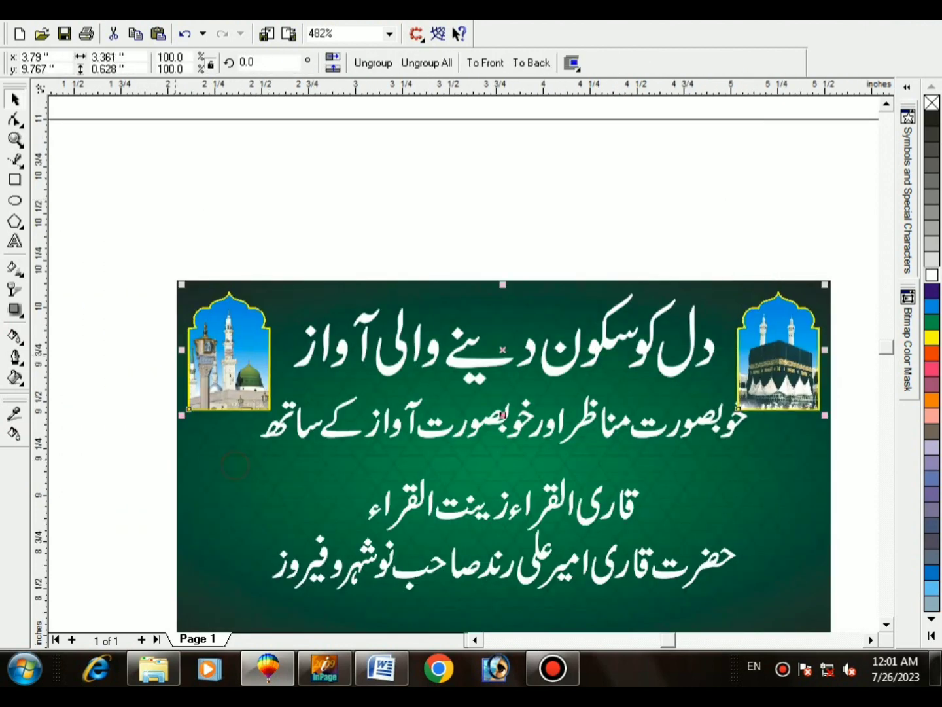
scroll(220, 473, down, 1)
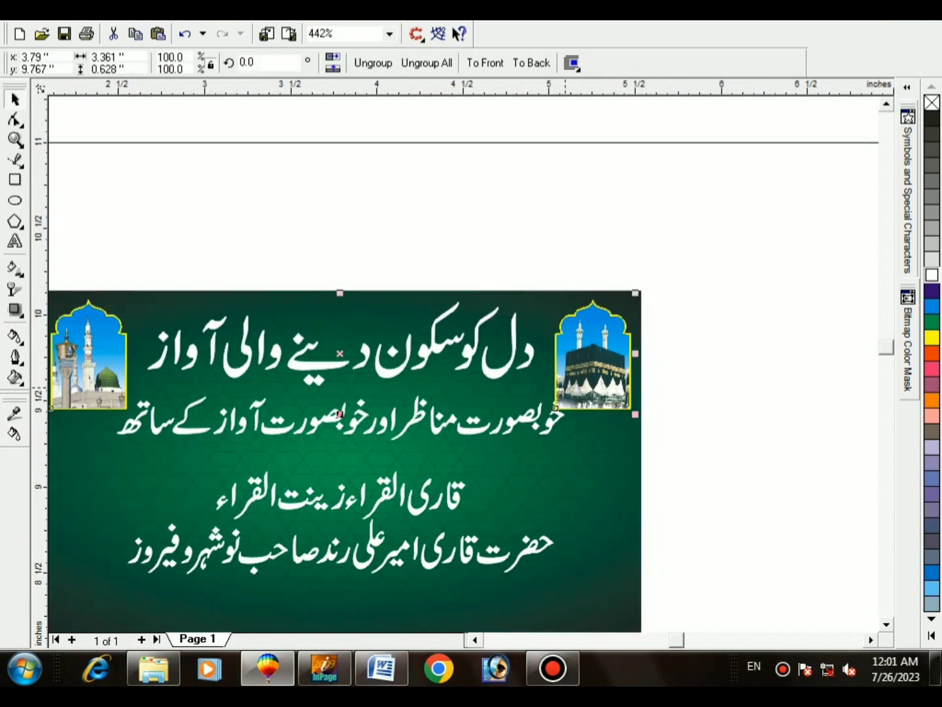
key(Up)
key(Up)
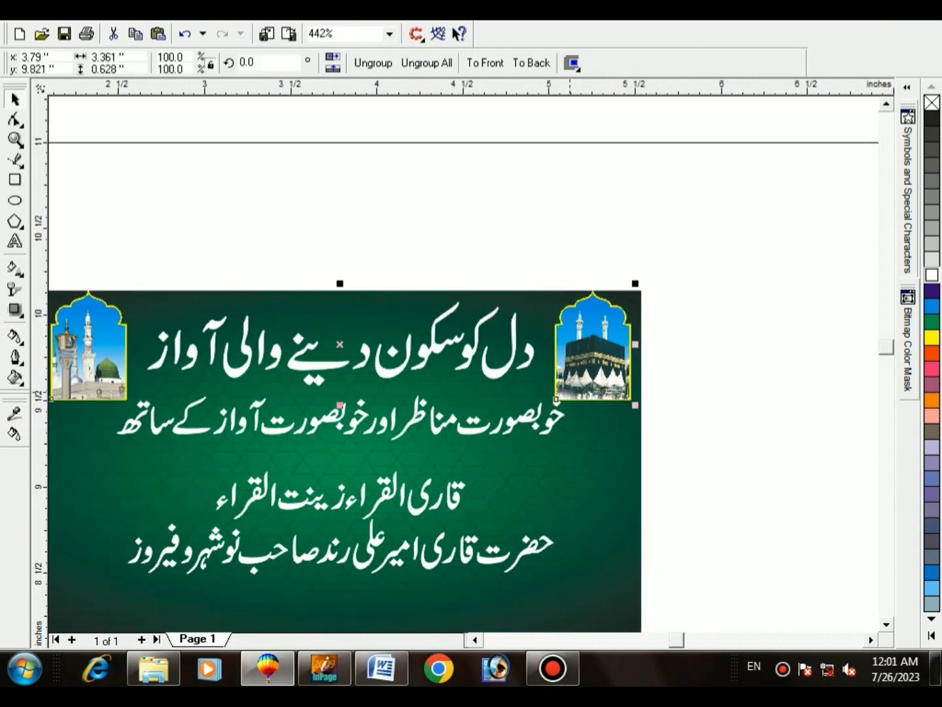
Step: Group the mosque frames together with the green background
key(F2)
drag(551, 278, 645, 401)
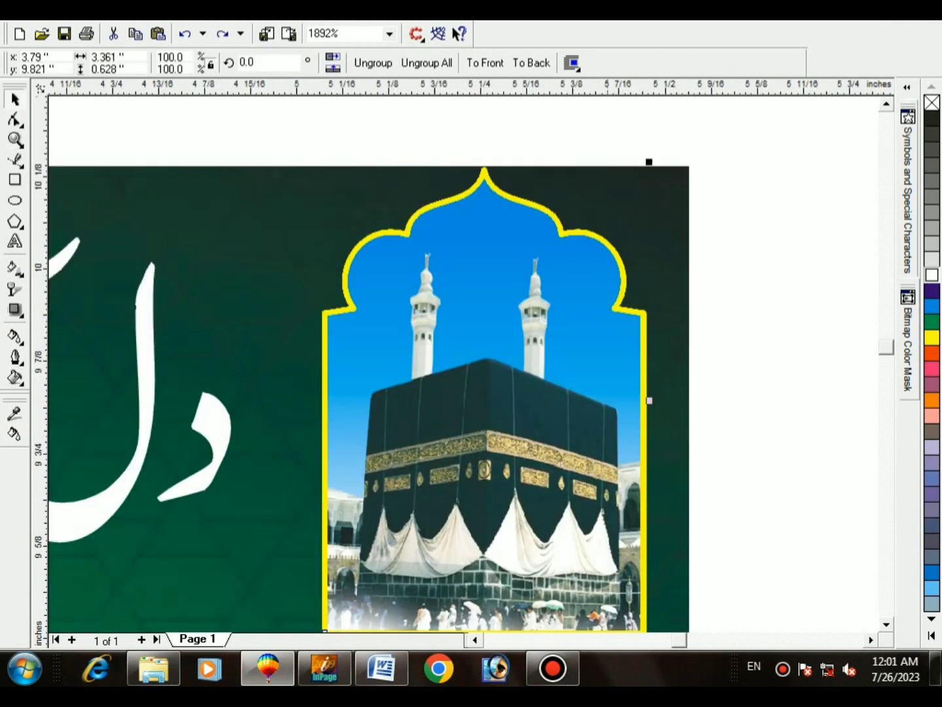
drag(574, 337, 575, 349)
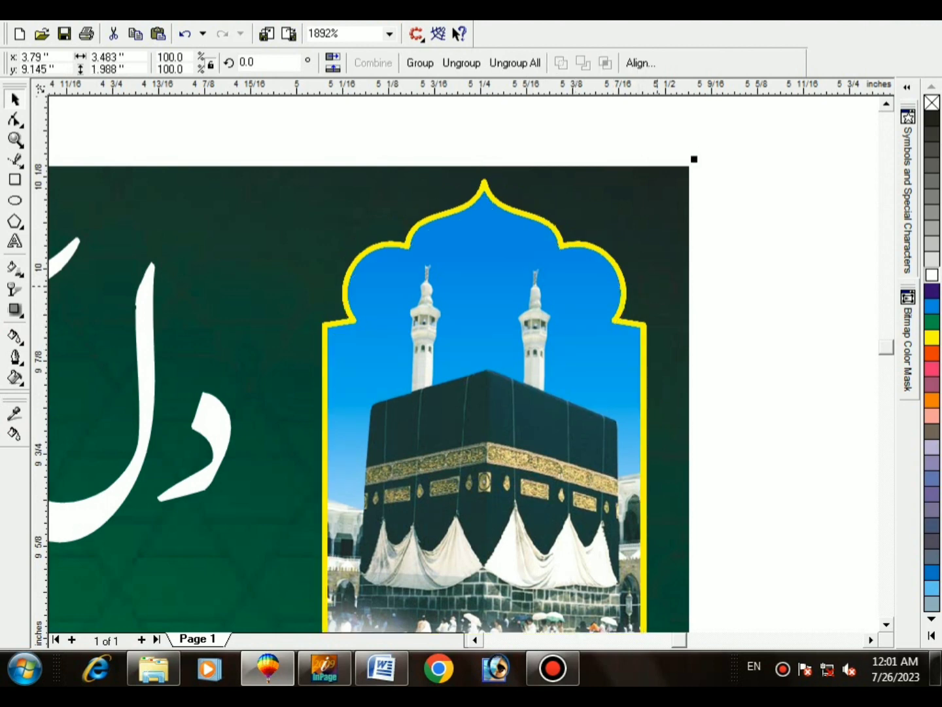
key(ctrl+g)
key(F3)
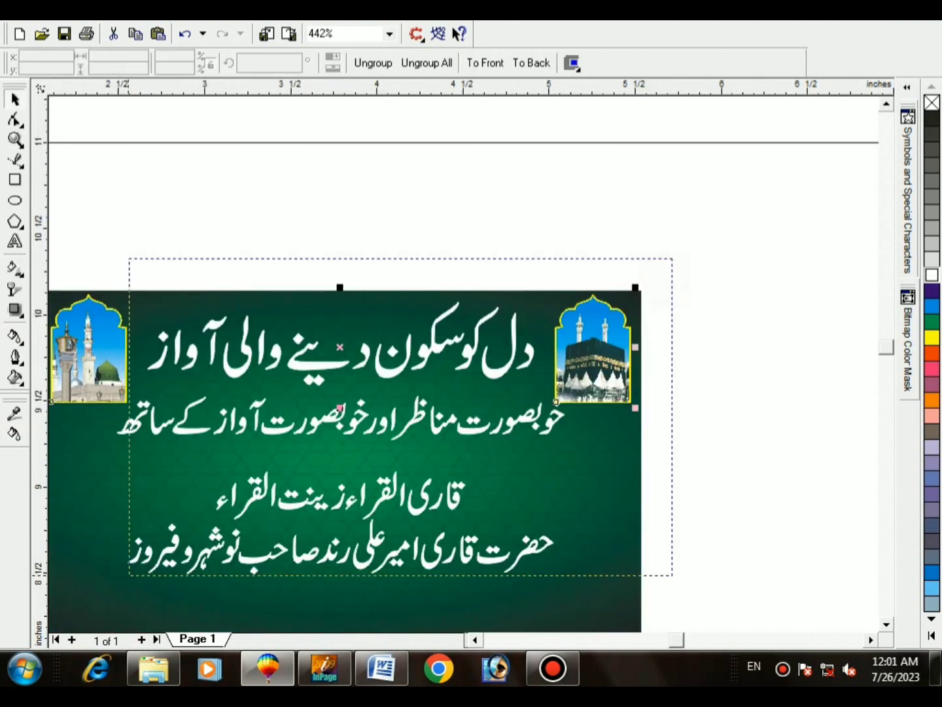
key(F4)
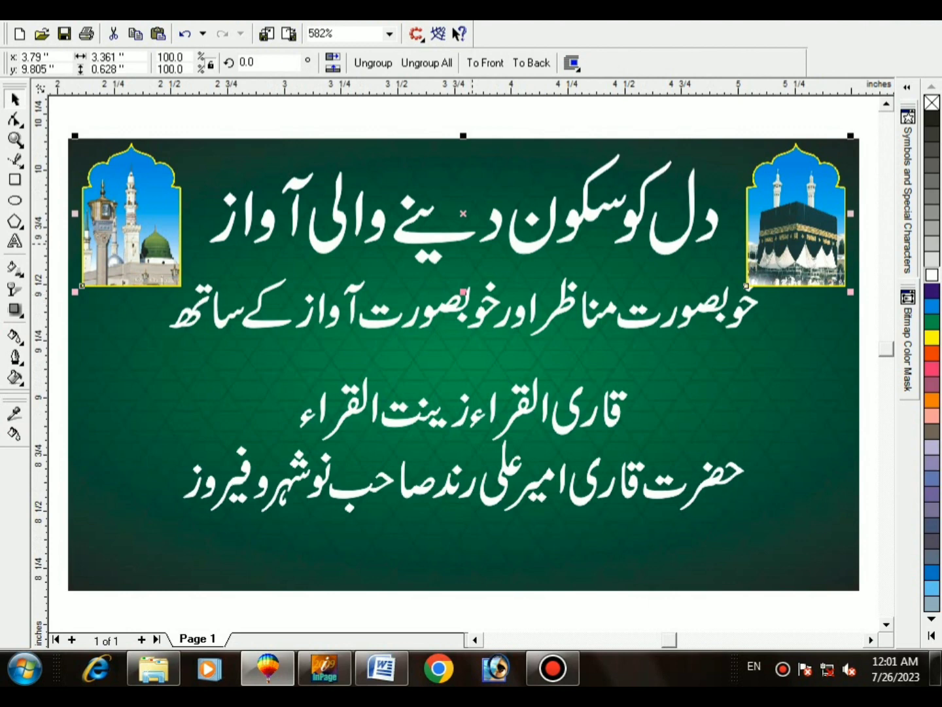
Step: Resize the top title taller, and move the second Urdu line lower and enlarge it
ctrl+click(461, 235)
drag(723, 268, 712, 265)
click(688, 286)
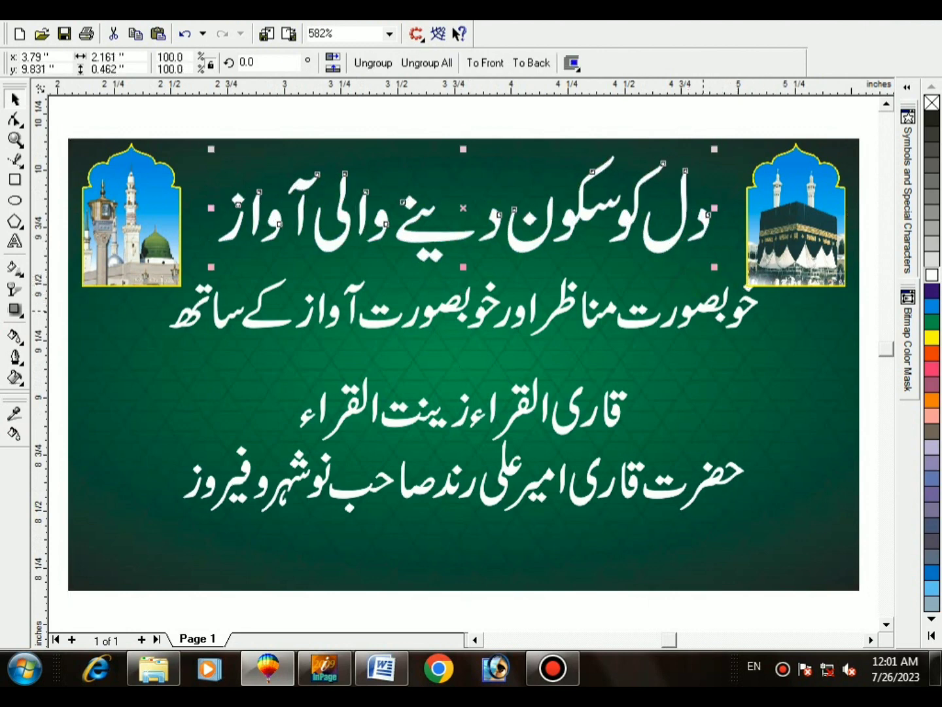
ctrl+click(445, 314)
drag(445, 314, 444, 347)
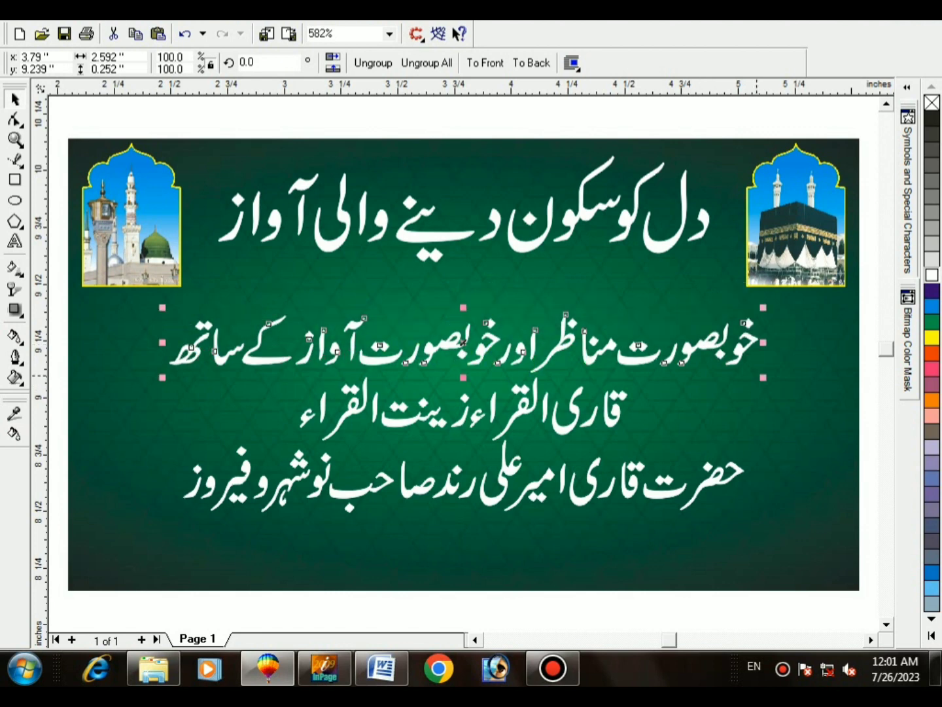
drag(763, 378, 846, 388)
click(804, 422)
ctrl+click(463, 362)
ctrl+click(546, 237)
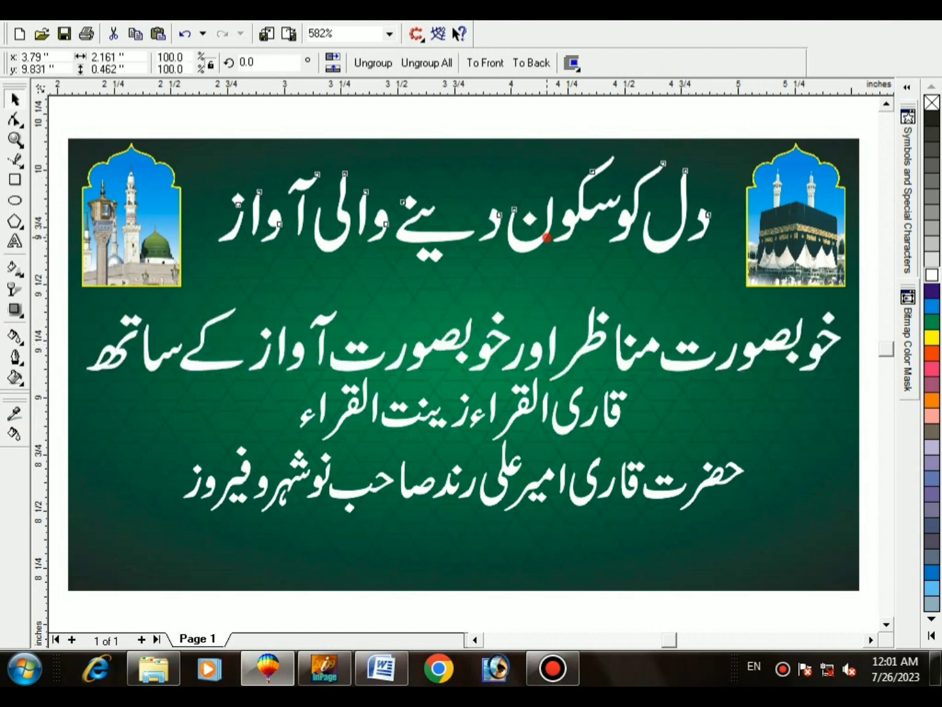
drag(463, 267, 463, 294)
click(463, 294)
ctrl+click(547, 237)
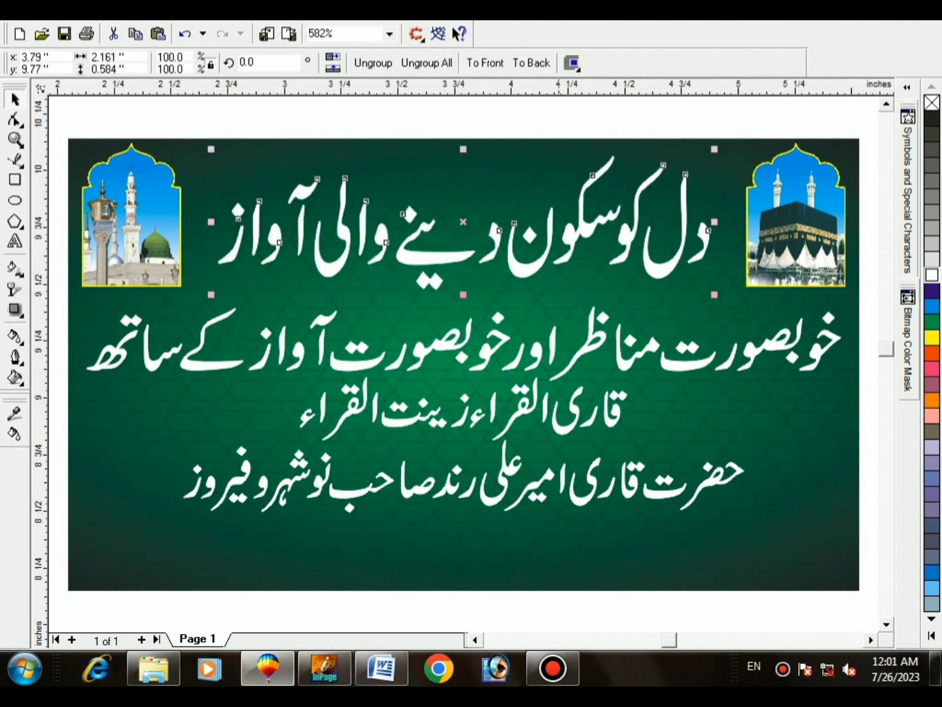
Step: Move the bottom name line lower and left and the third Urdu line lower
ctrl+click(568, 432)
drag(576, 501, 490, 537)
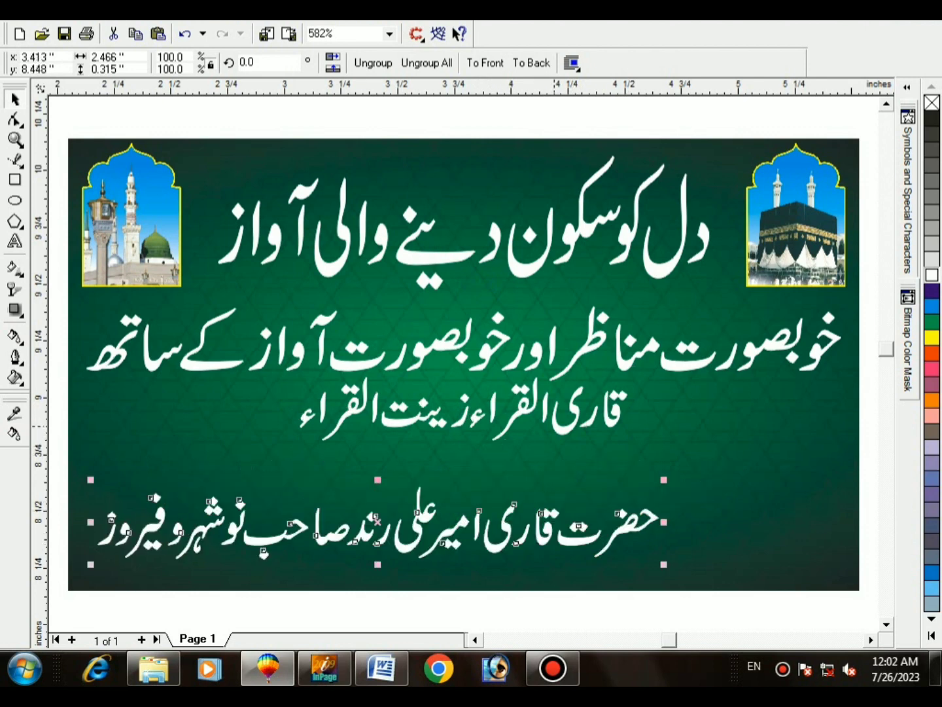
ctrl+click(457, 412)
drag(457, 415, 458, 445)
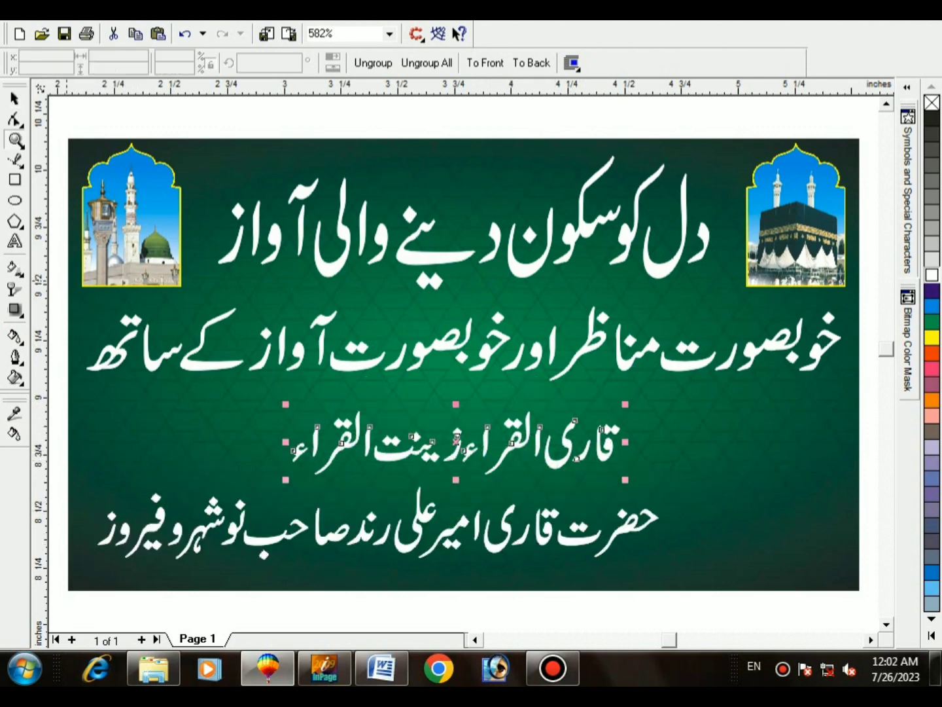
scroll(458, 353, down, 2)
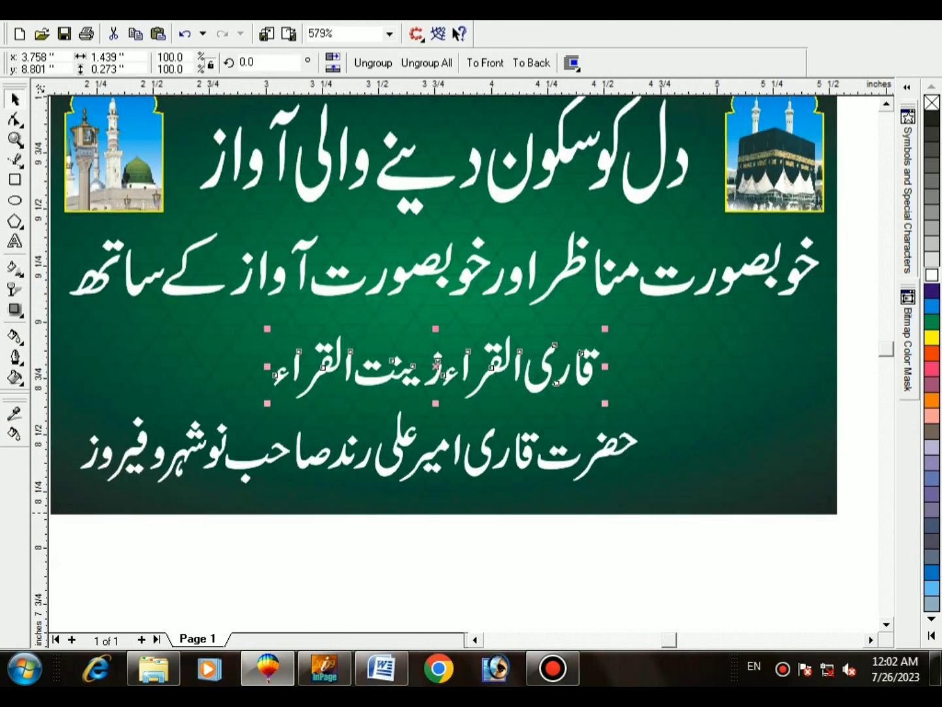
click(521, 455)
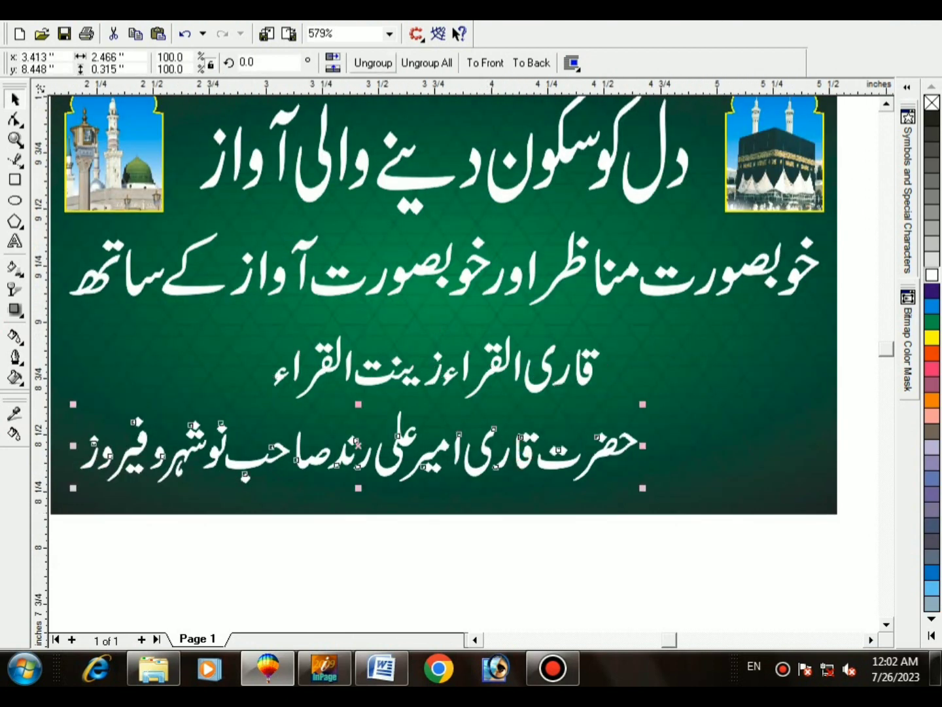
Step: Group the name line's middle, right and left words separately, then enlarge the middle group
click(265, 568)
click(222, 544)
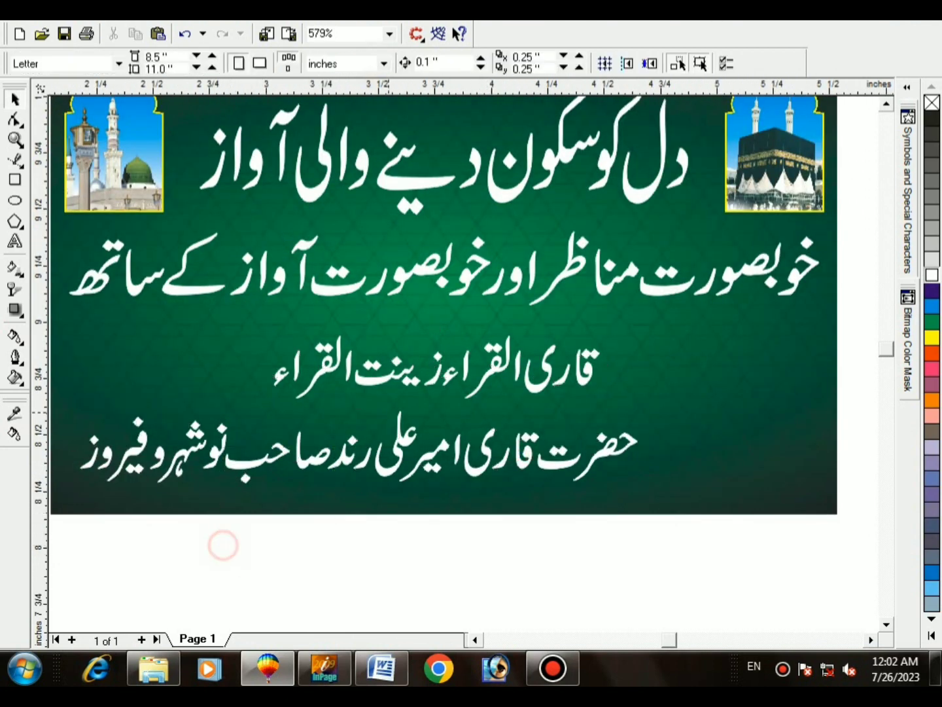
drag(222, 545, 459, 373)
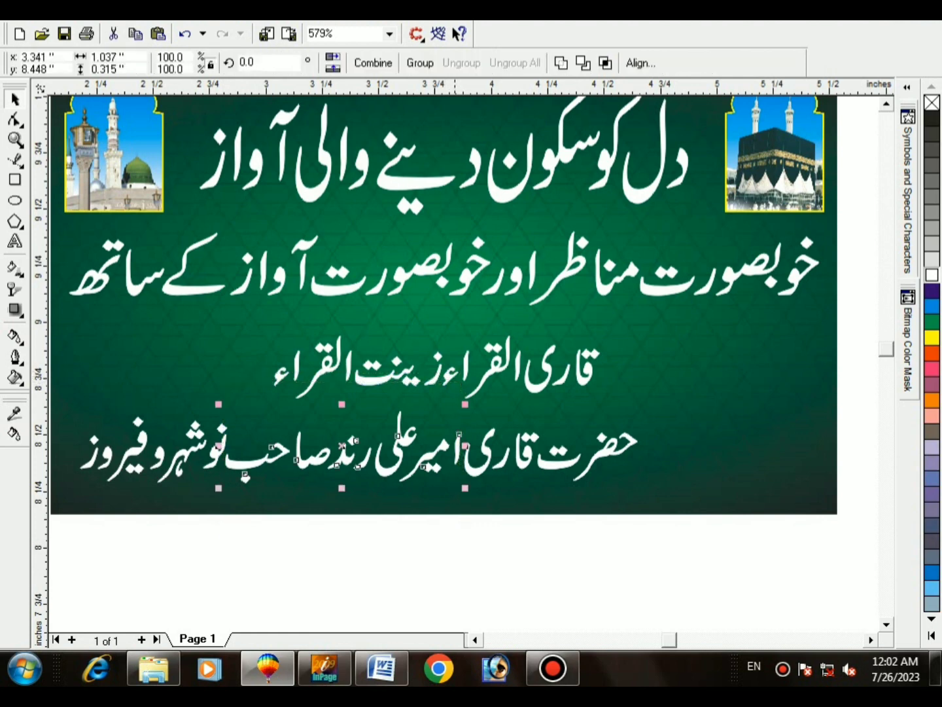
key(ctrl+g)
drag(457, 549, 664, 390)
key(ctrl+g)
drag(304, 536, 66, 401)
key(ctrl+g)
click(303, 460)
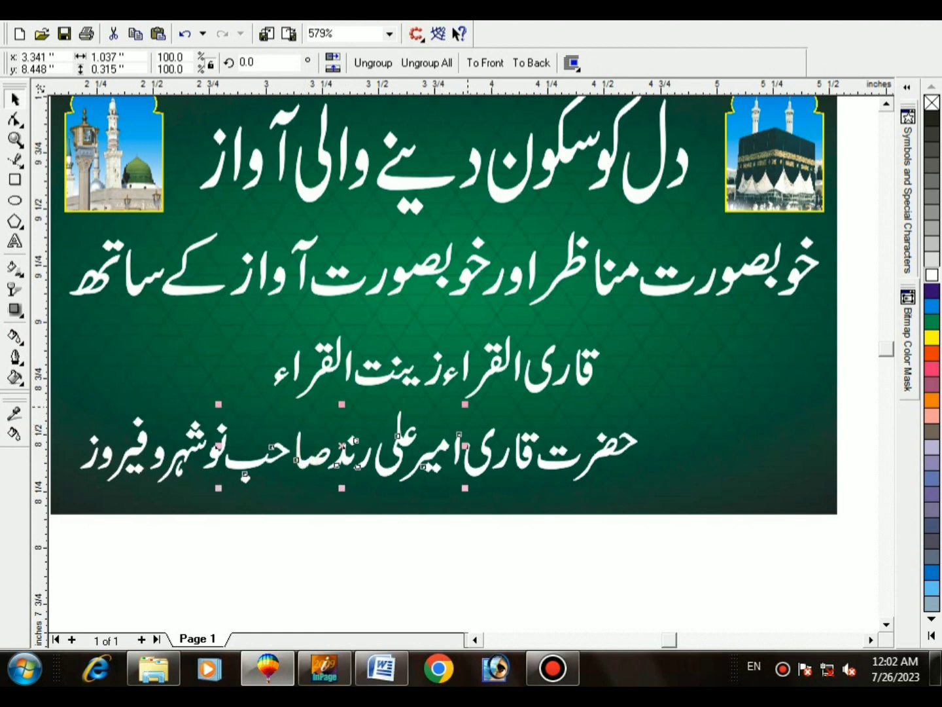
drag(467, 406, 774, 311)
Step: Undo the enlargement and reposition نوشہرو فیروز, حضرت قاری and the large name words
shift+click(767, 342)
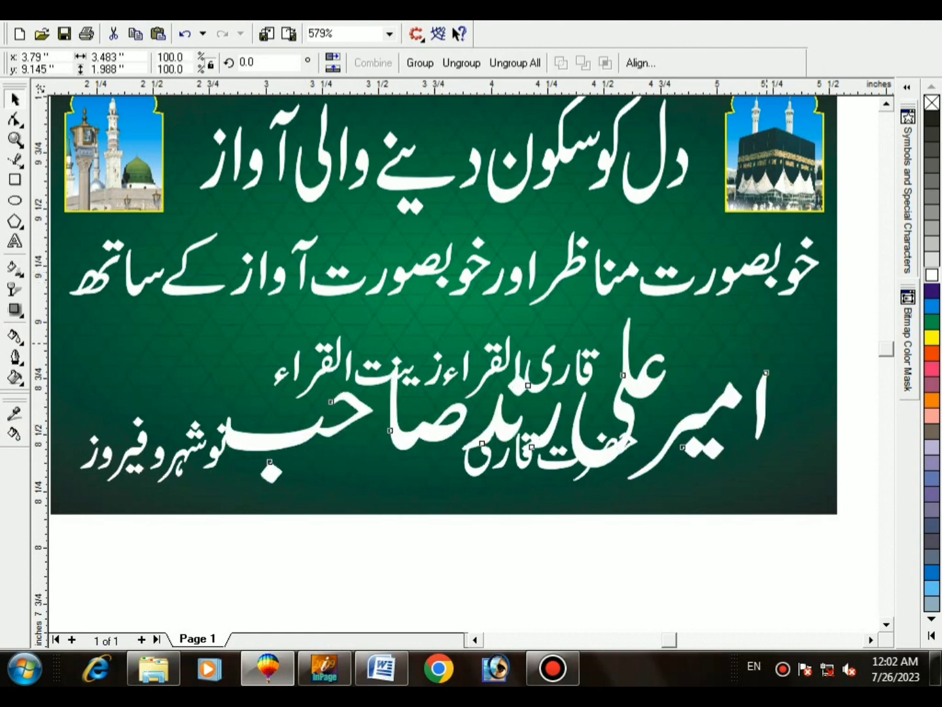
key(ctrl+z)
drag(231, 442, 234, 367)
click(494, 435)
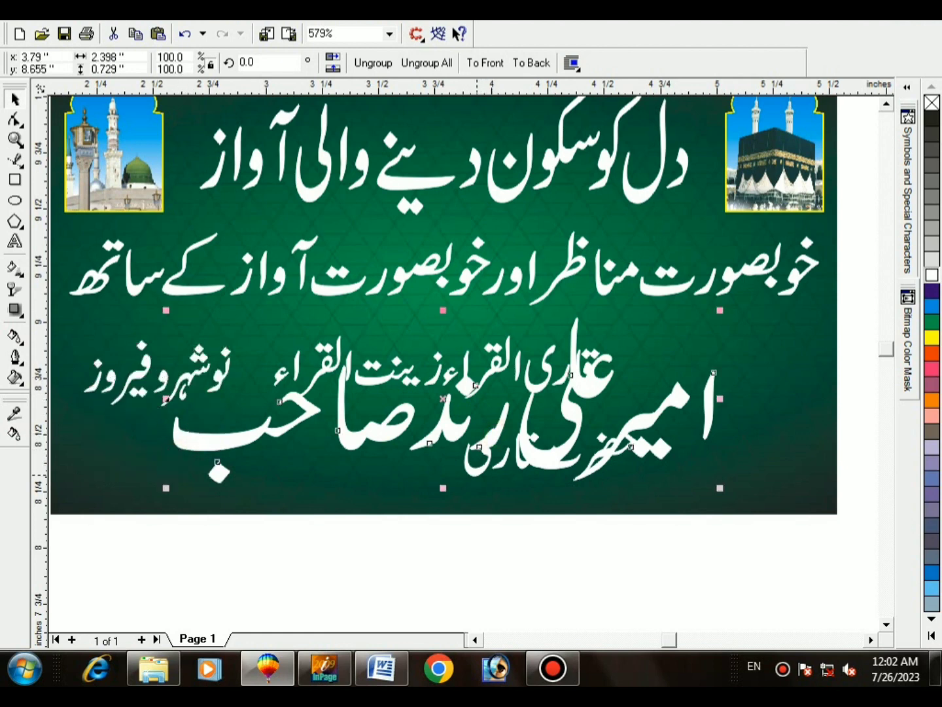
drag(478, 474, 635, 350)
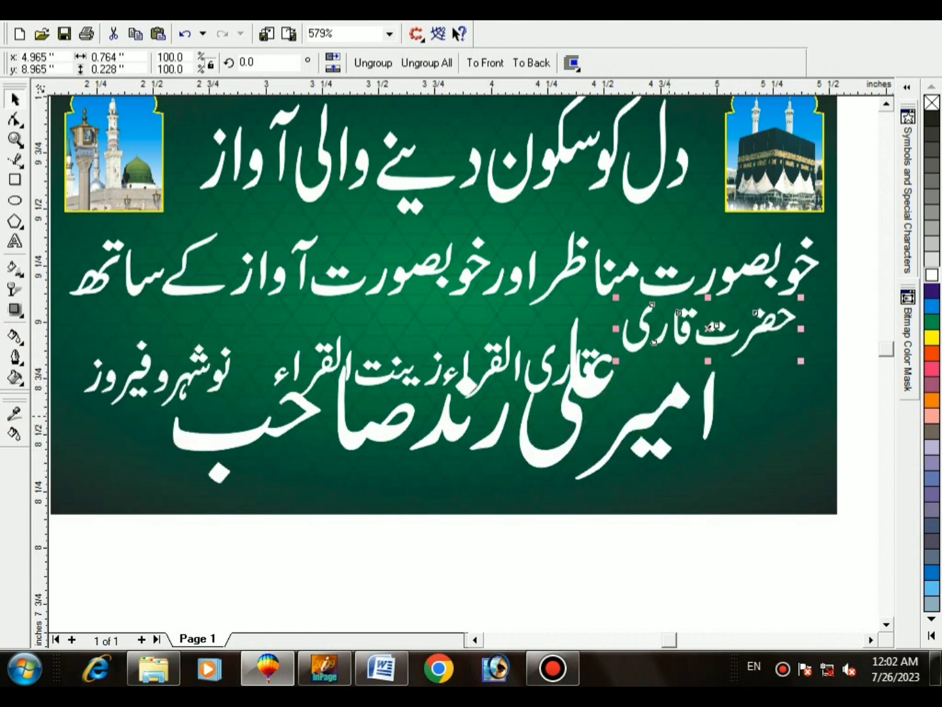
click(680, 396)
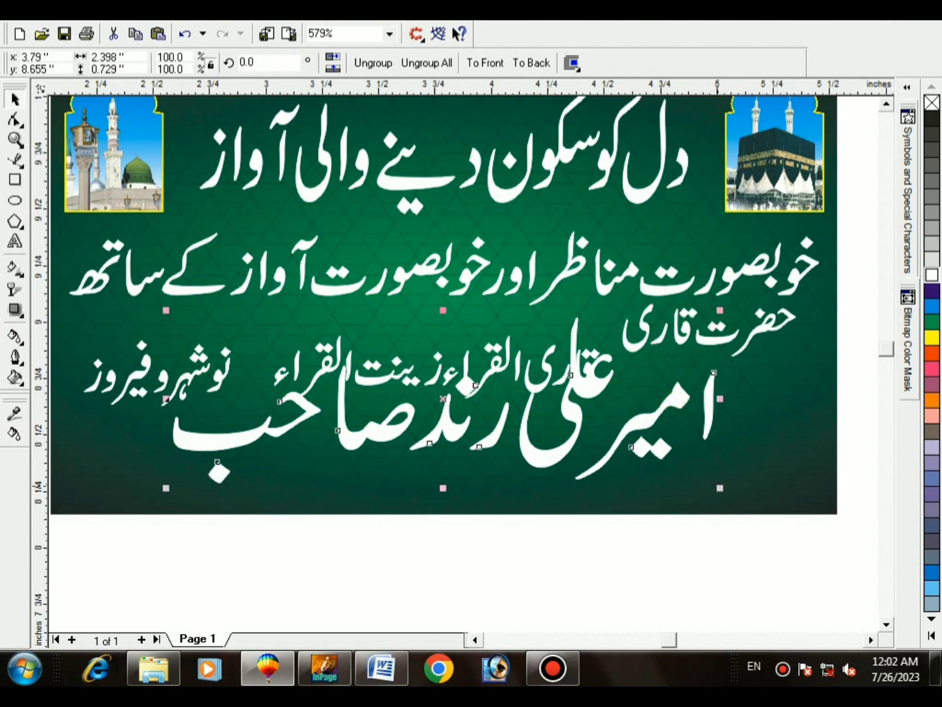
drag(721, 487, 757, 499)
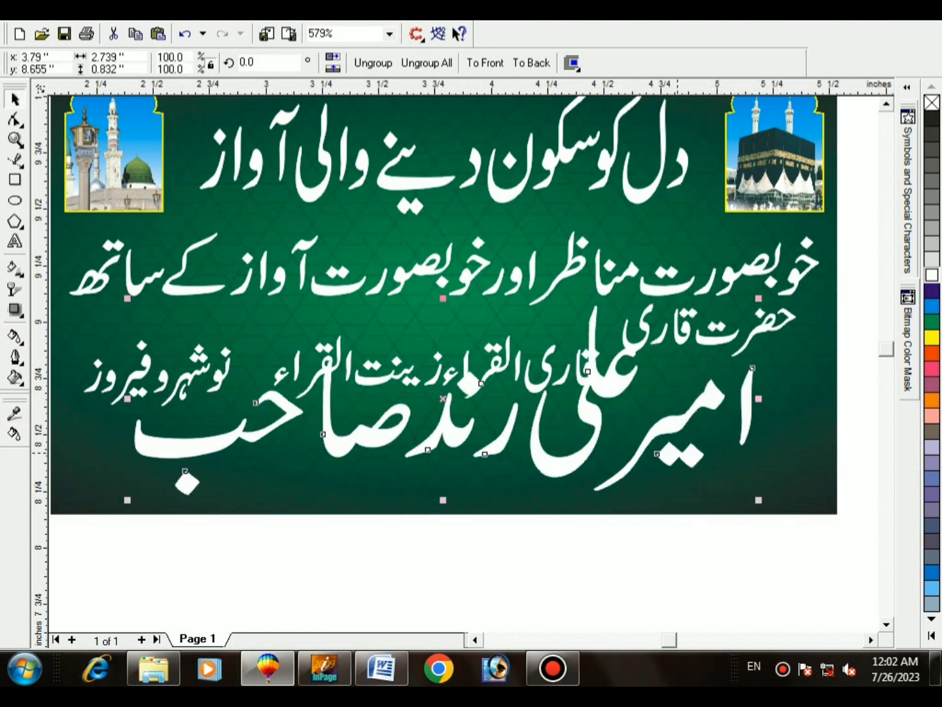
drag(682, 470, 682, 484)
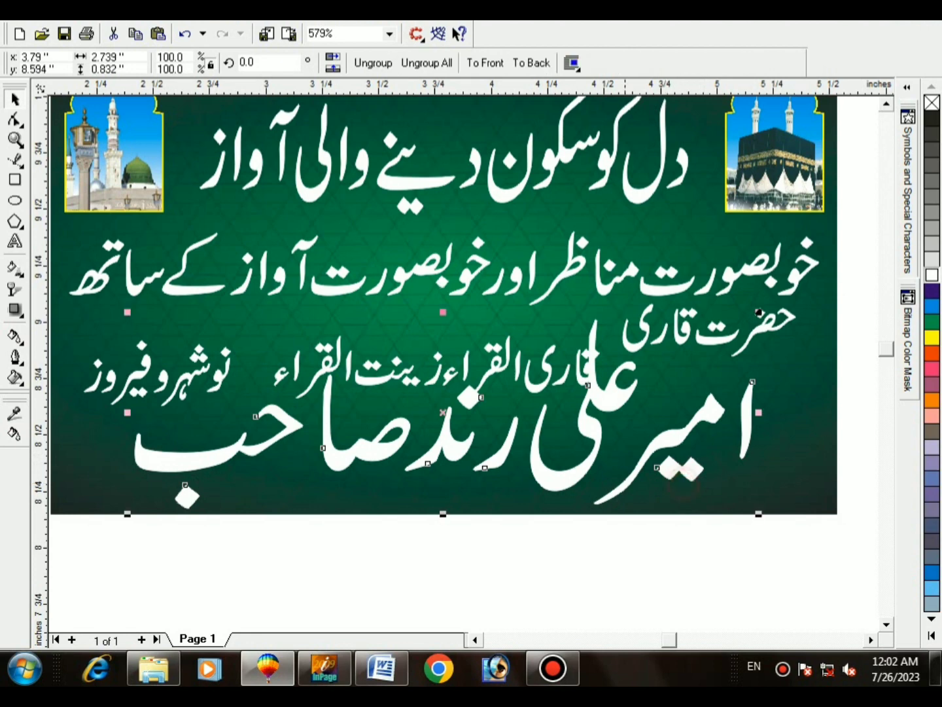
Step: Zoom in on the lower-right text to move حضرت قاری right and down and shrink it slightly
key(F2)
drag(523, 528, 822, 239)
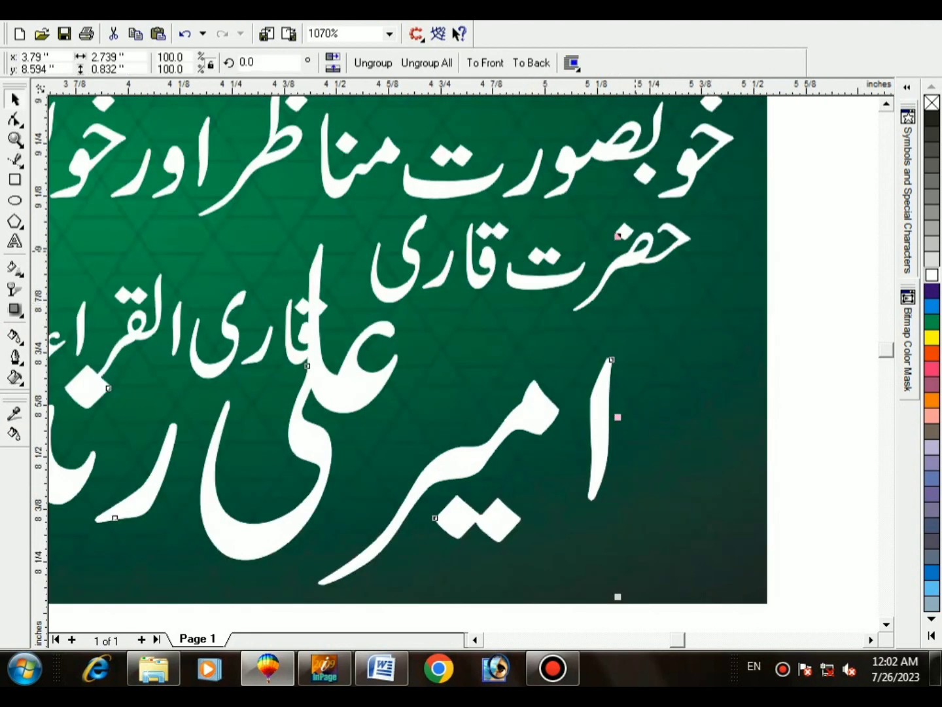
drag(618, 237, 670, 269)
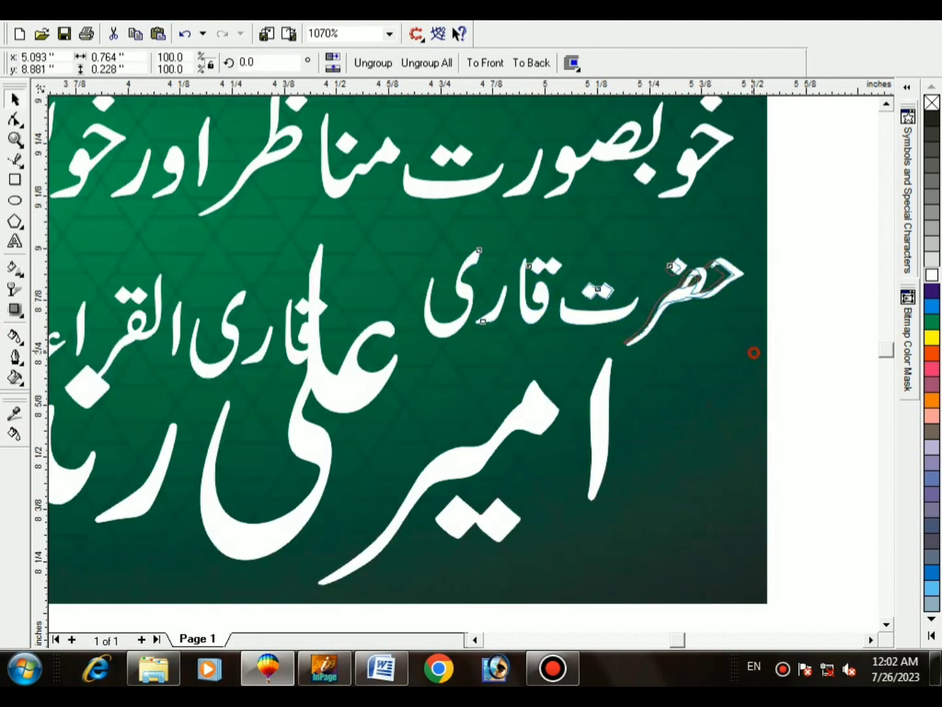
drag(753, 354, 730, 345)
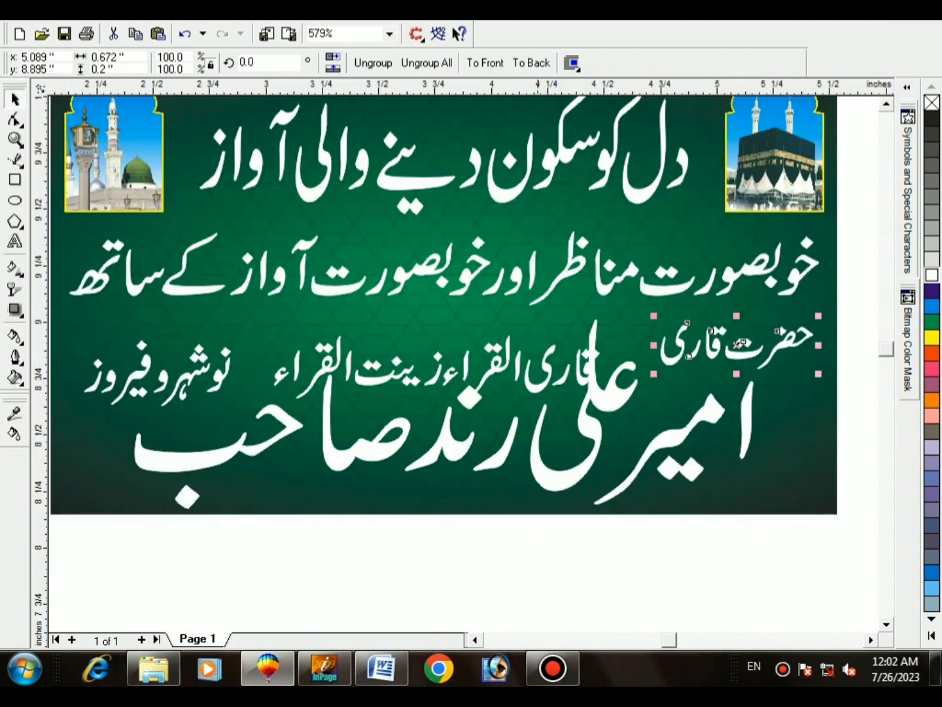
key(F3)
scroll(495, 437, up, 1)
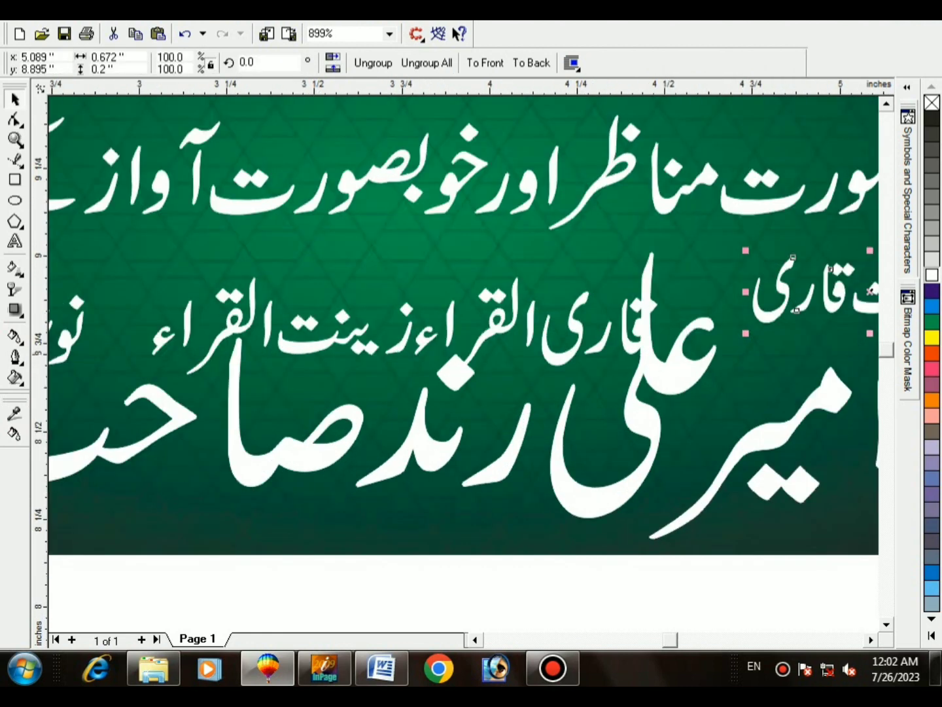
Step: Shrink and lower the قاری القراء زینت القراء line, and move the place name down-left
click(239, 275)
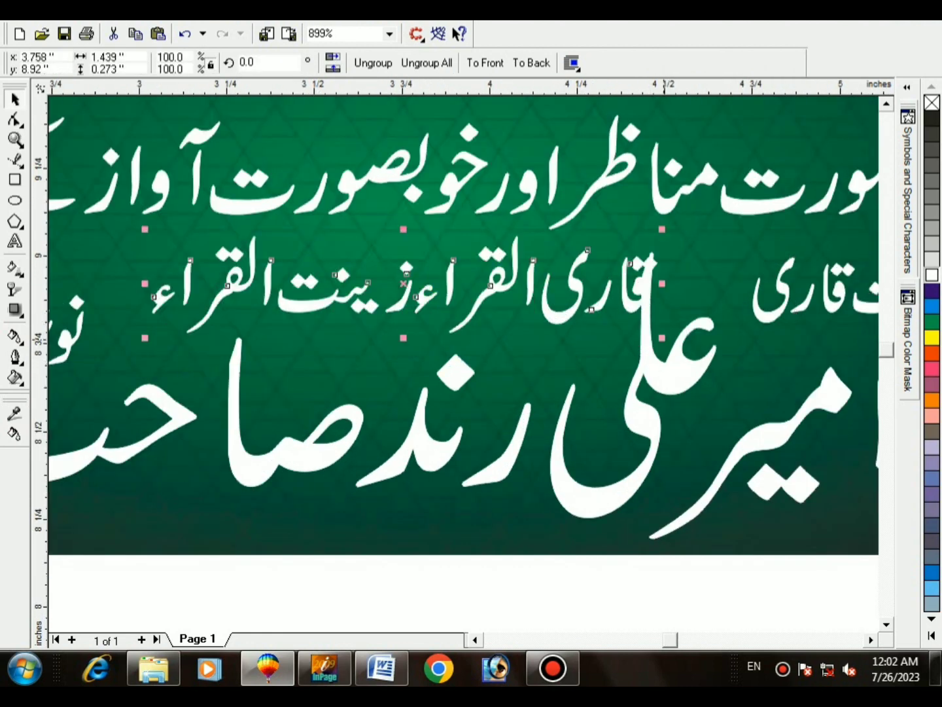
drag(663, 338, 563, 318)
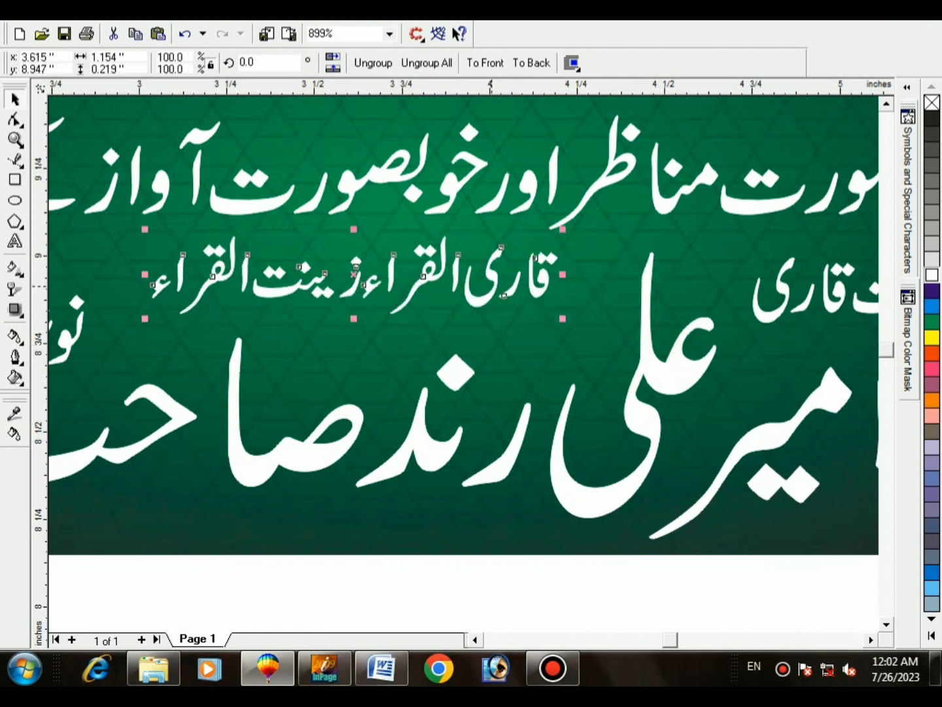
drag(354, 281, 363, 299)
scroll(362, 299, down, 1)
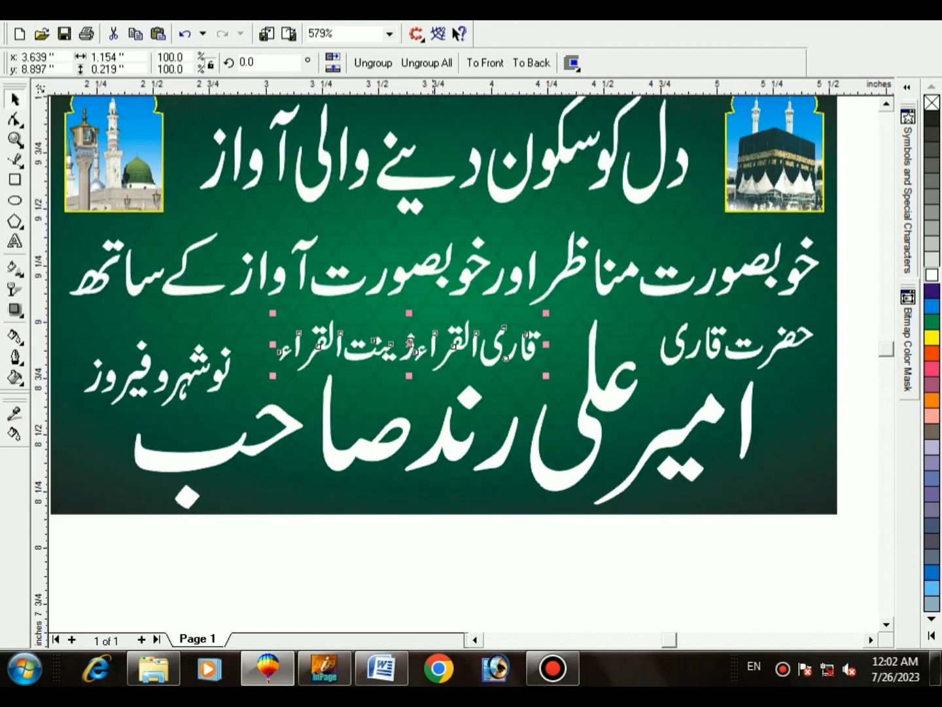
scroll(370, 363, up, 2)
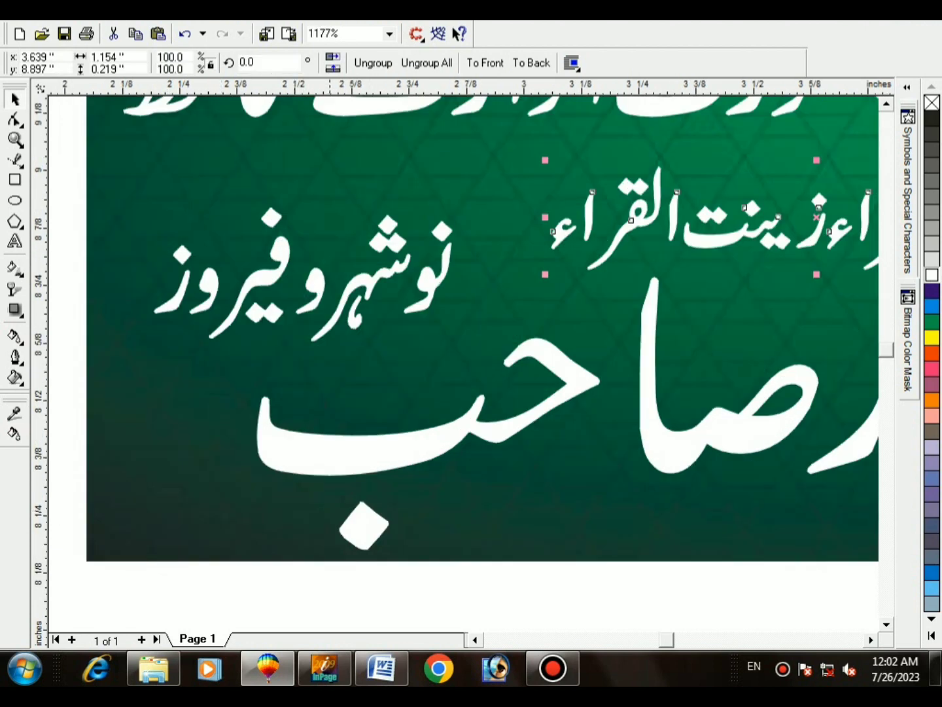
drag(308, 281, 295, 299)
scroll(295, 300, down, 1)
scroll(375, 367, up, 1)
click(421, 259)
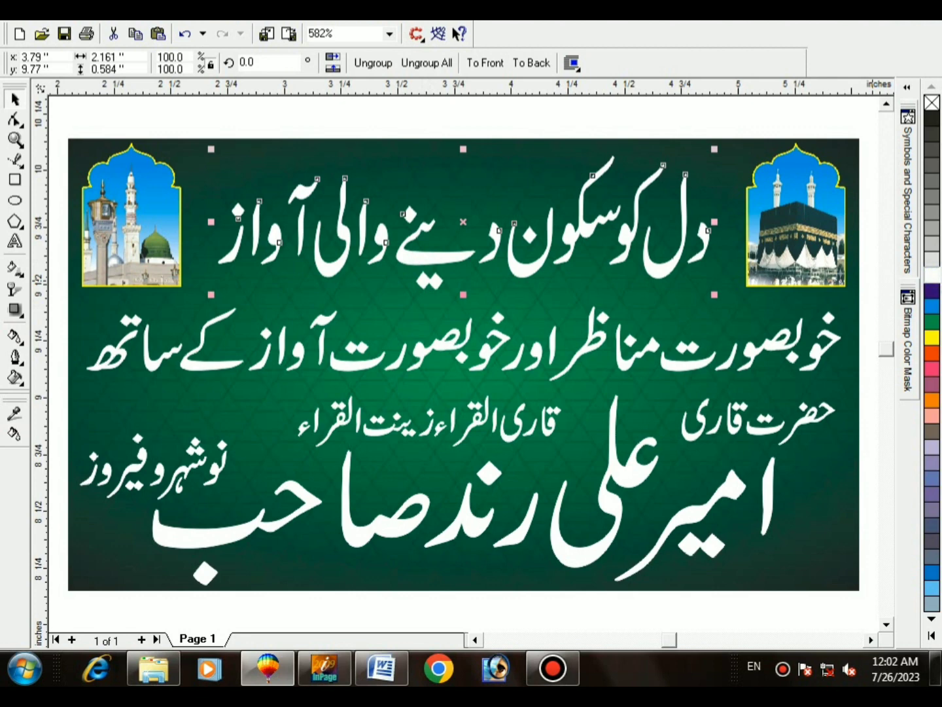
Step: Set the top headline's outline width to 1
key(F12)
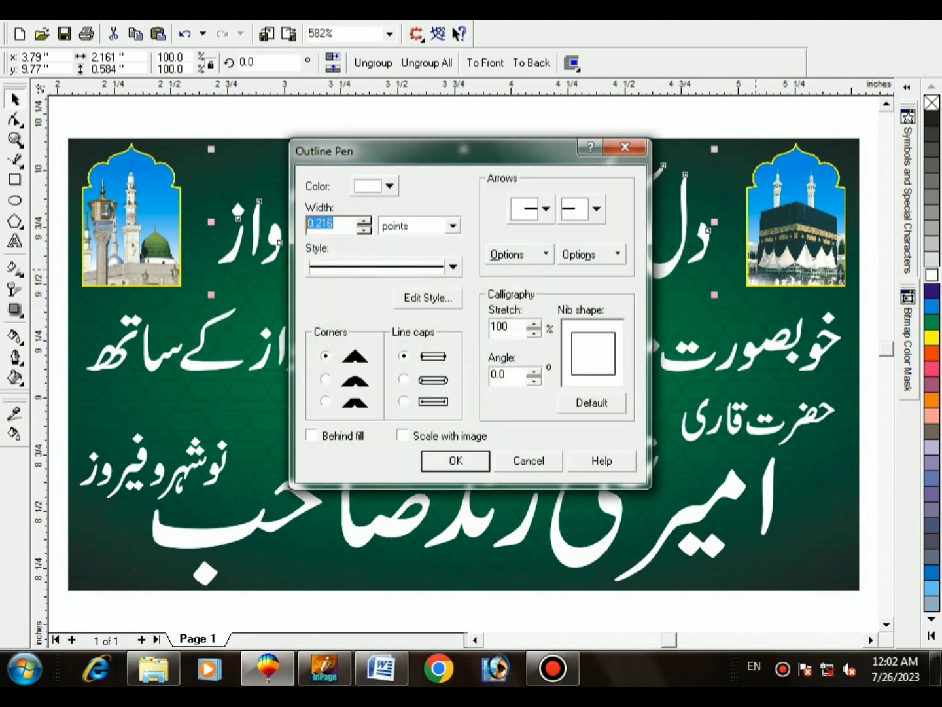
text(1)
key(Return)
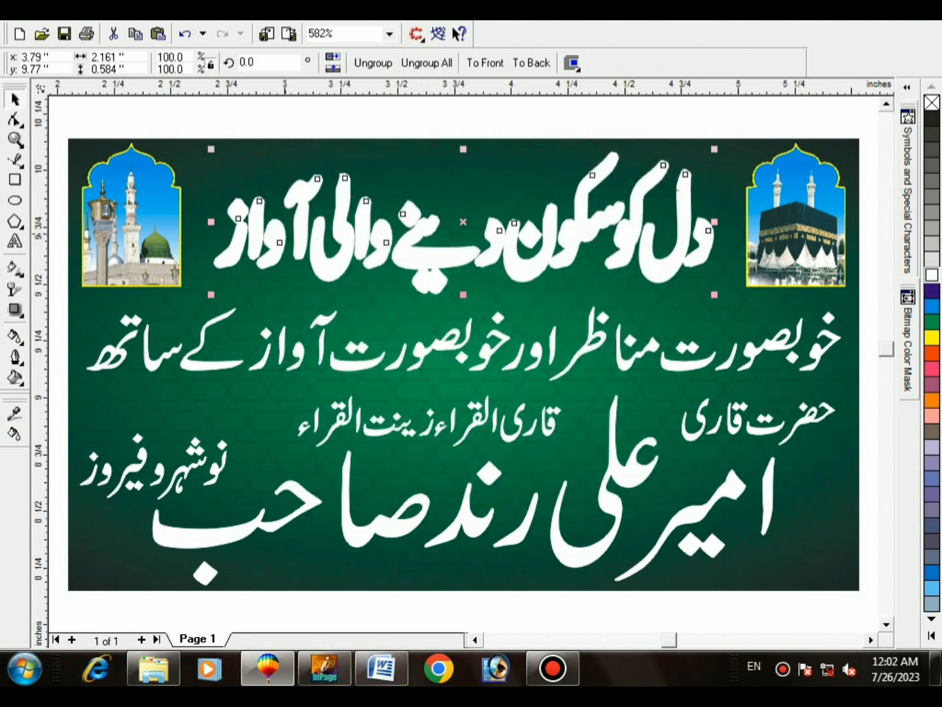
Step: Save the drawing to the Desktop as a CDR file named after the reciter
key(ctrl+s)
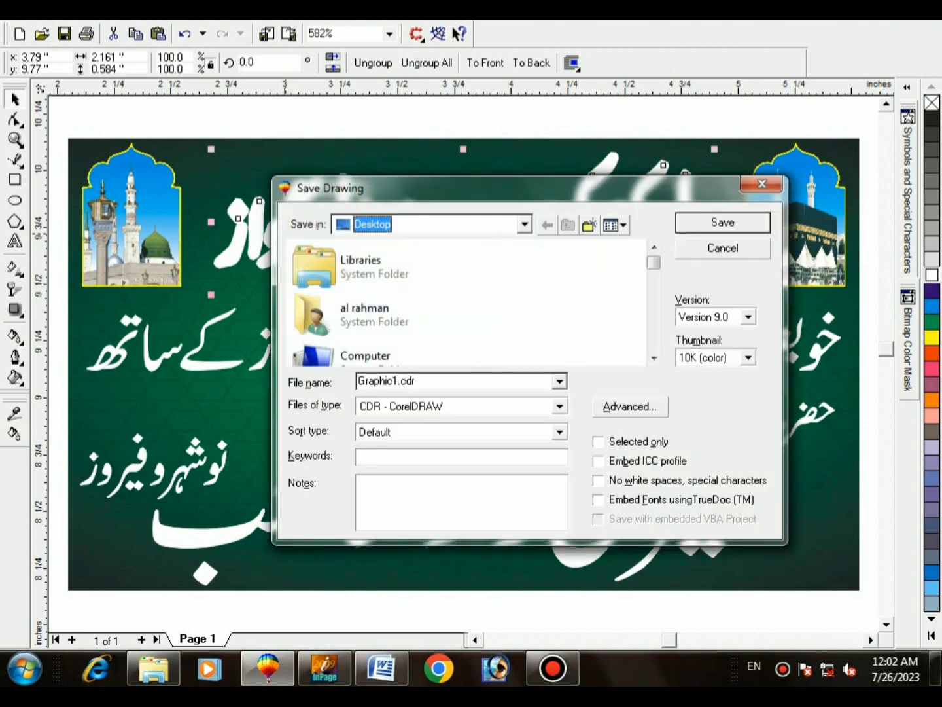
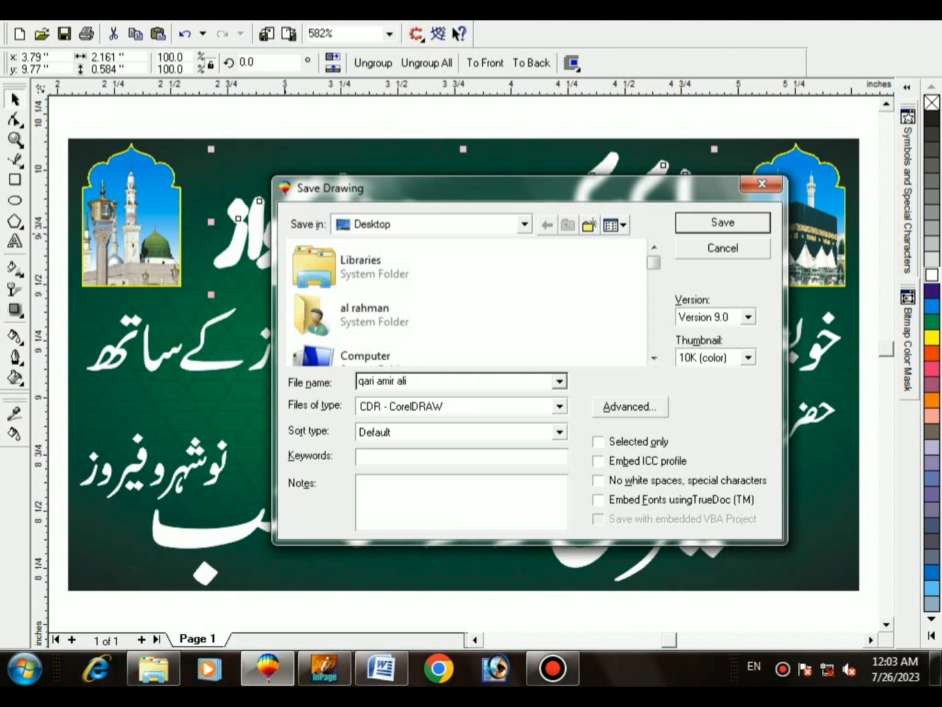
text(md)
key(Return)
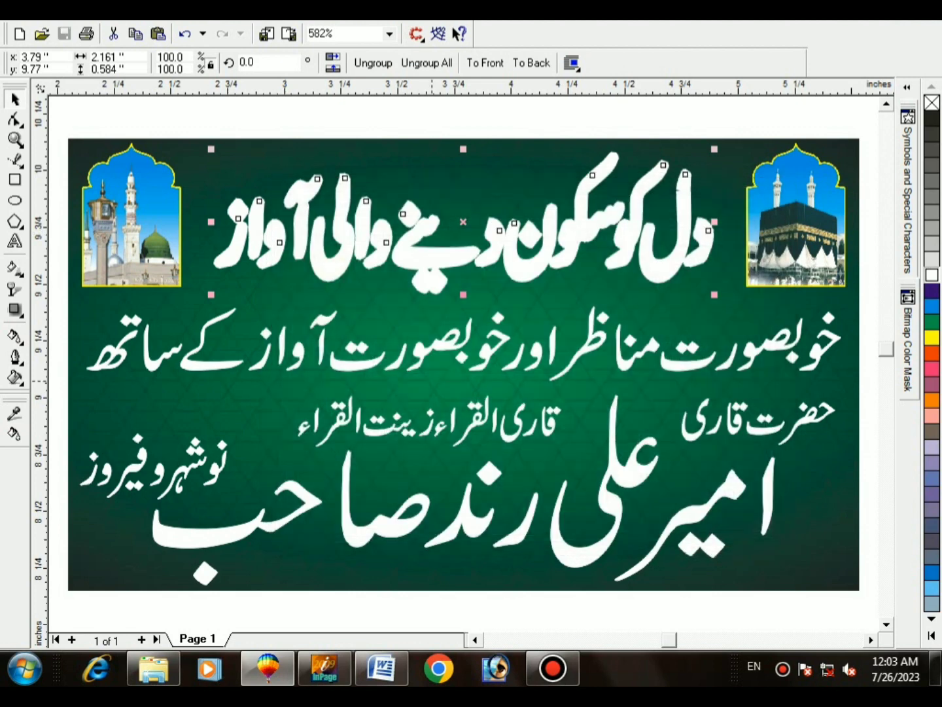
Step: Give the headline a 4-point rounded outline behind the fill, scaled with the image, then adjust its width
key(F12)
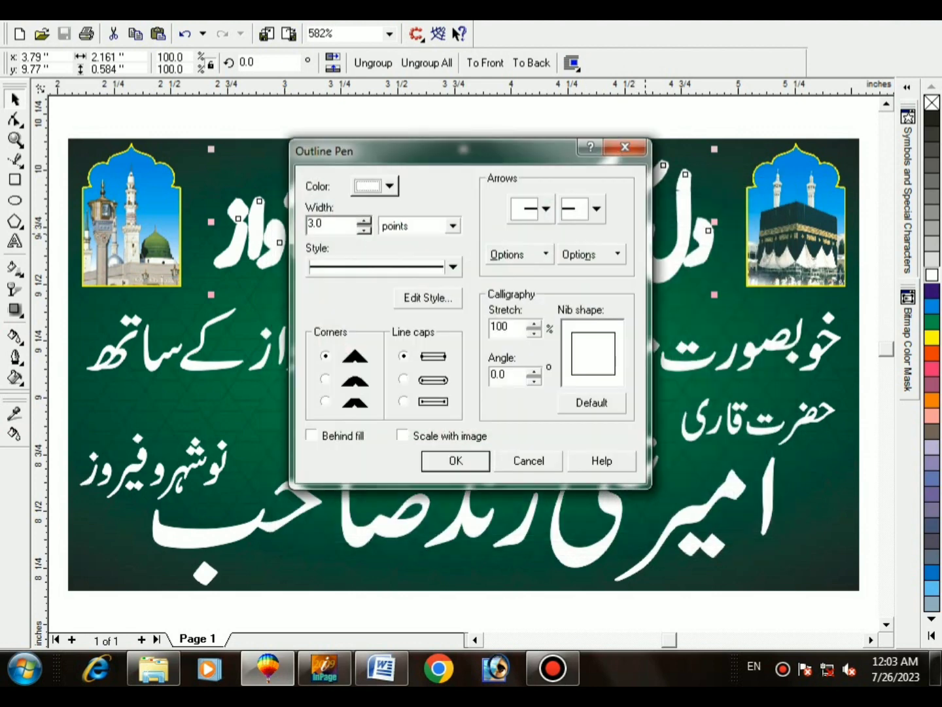
double_click(322, 226)
text(4)
key(Return)
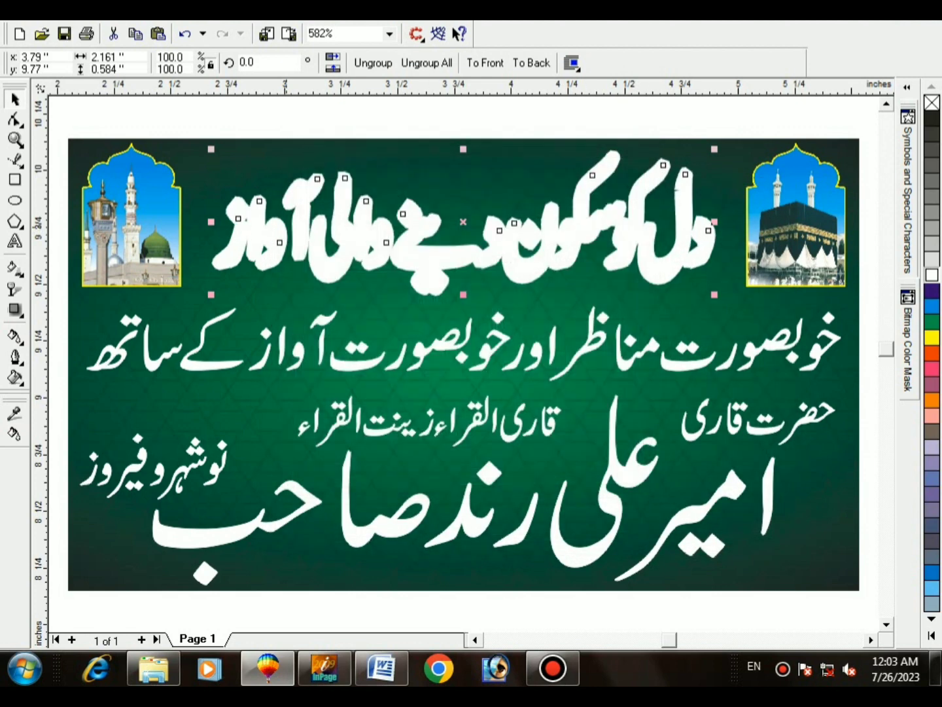
key(F12)
click(325, 379)
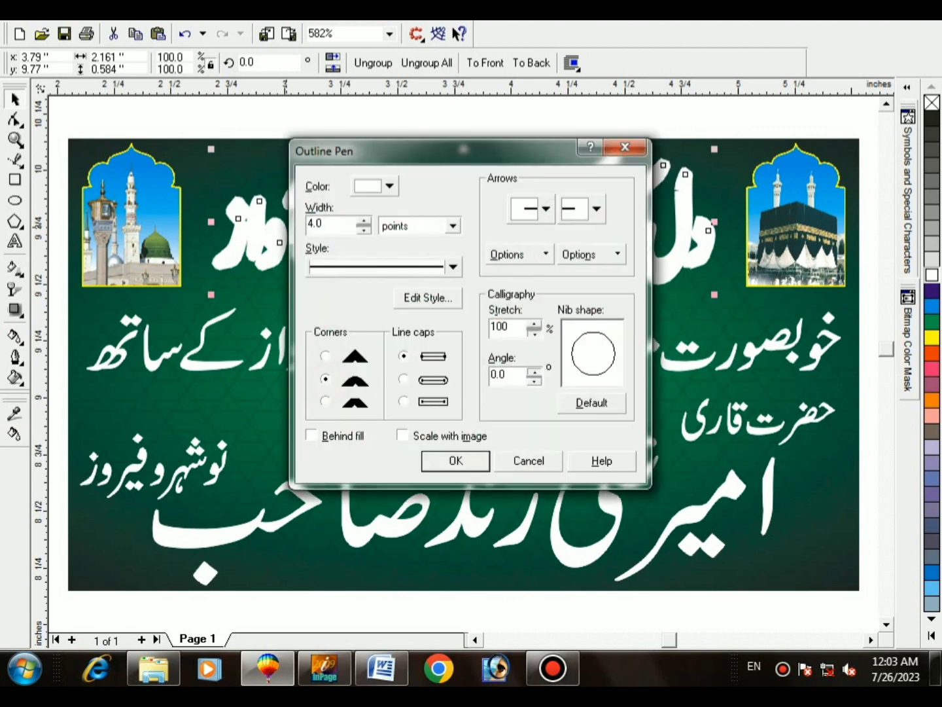
click(403, 379)
click(311, 435)
click(402, 435)
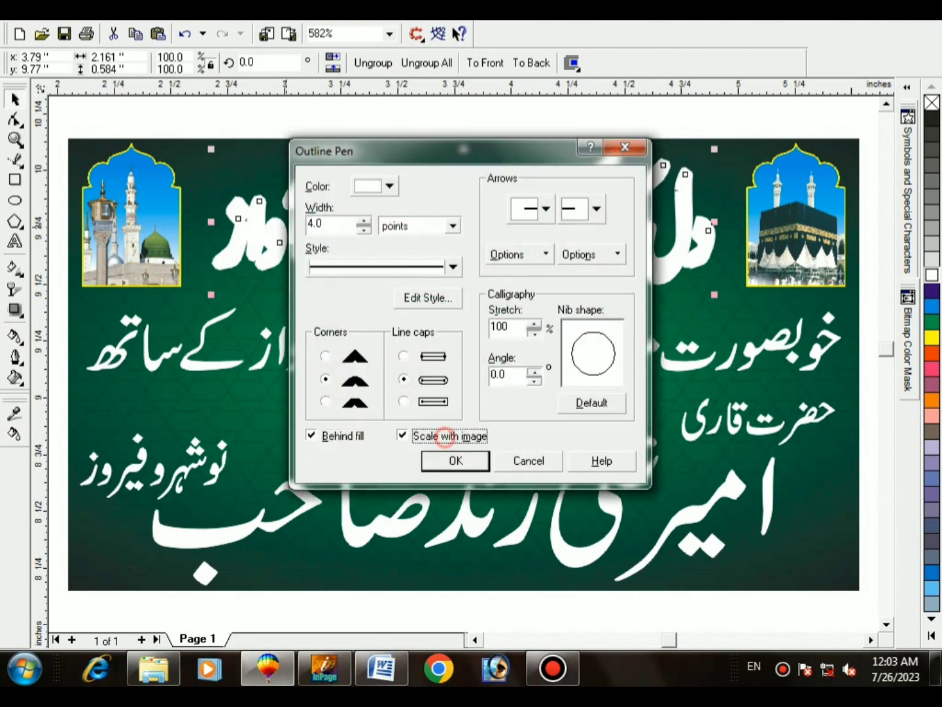
click(457, 460)
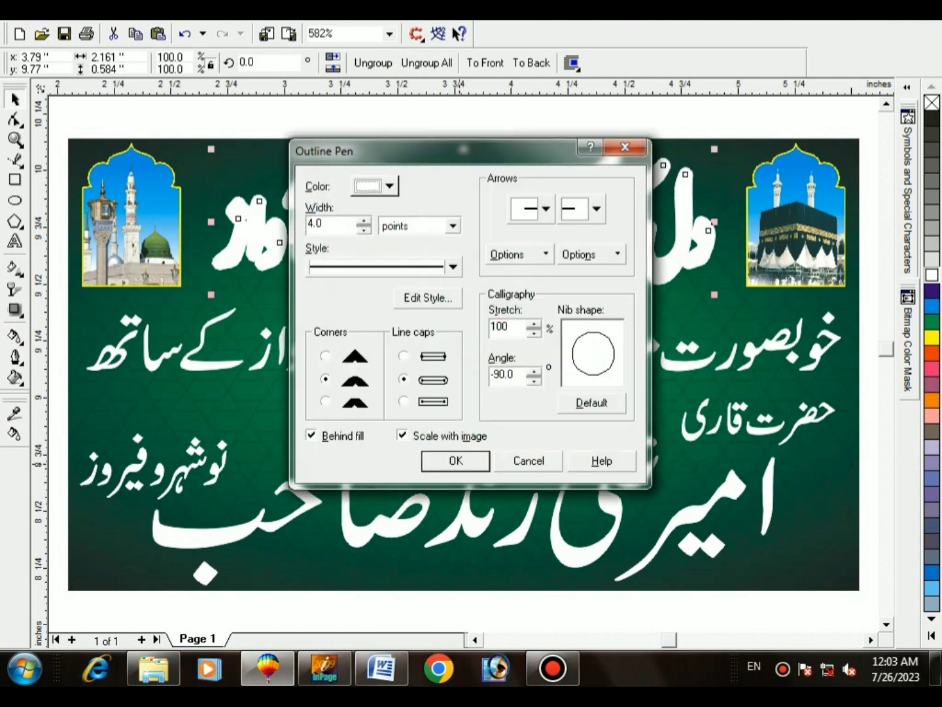
double_click(340, 223)
text(1)
key(Return)
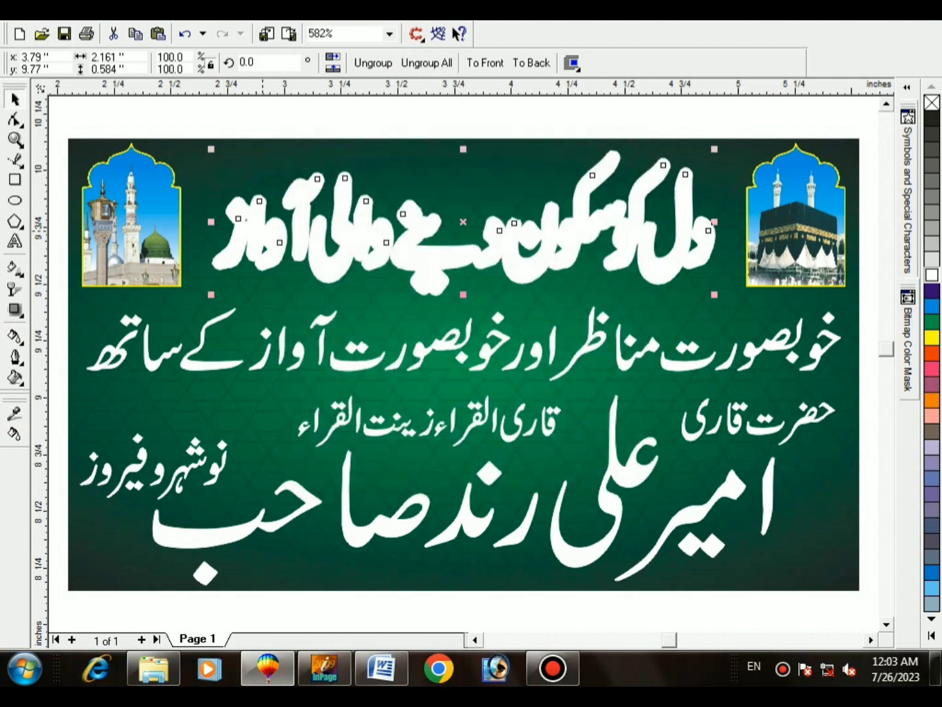
Step: Fill the headline orange and group its parts into one object
click(932, 354)
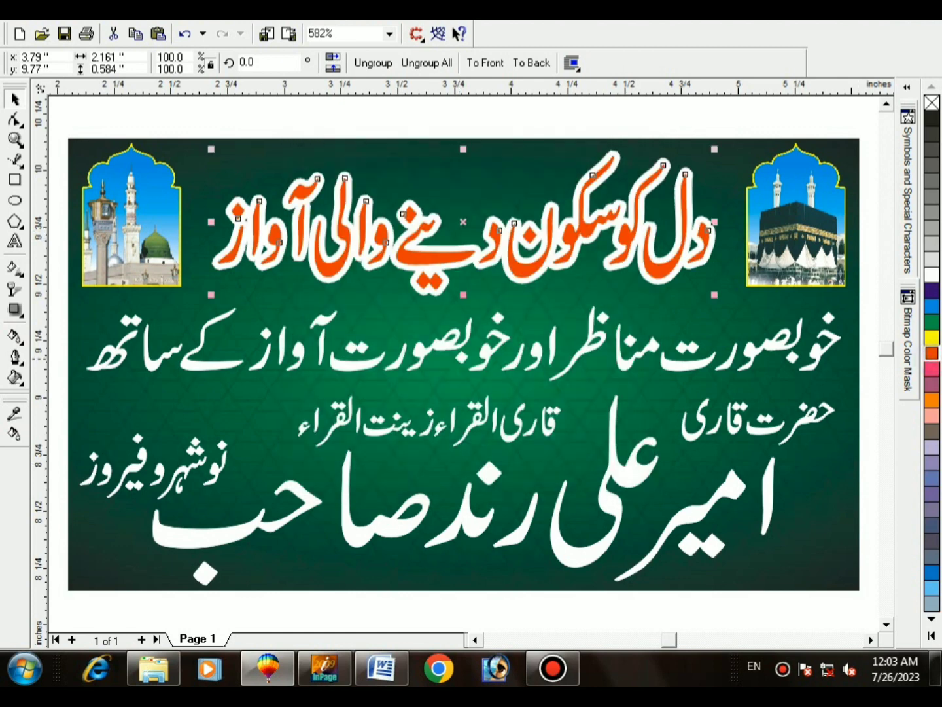
drag(825, 335, 181, 144)
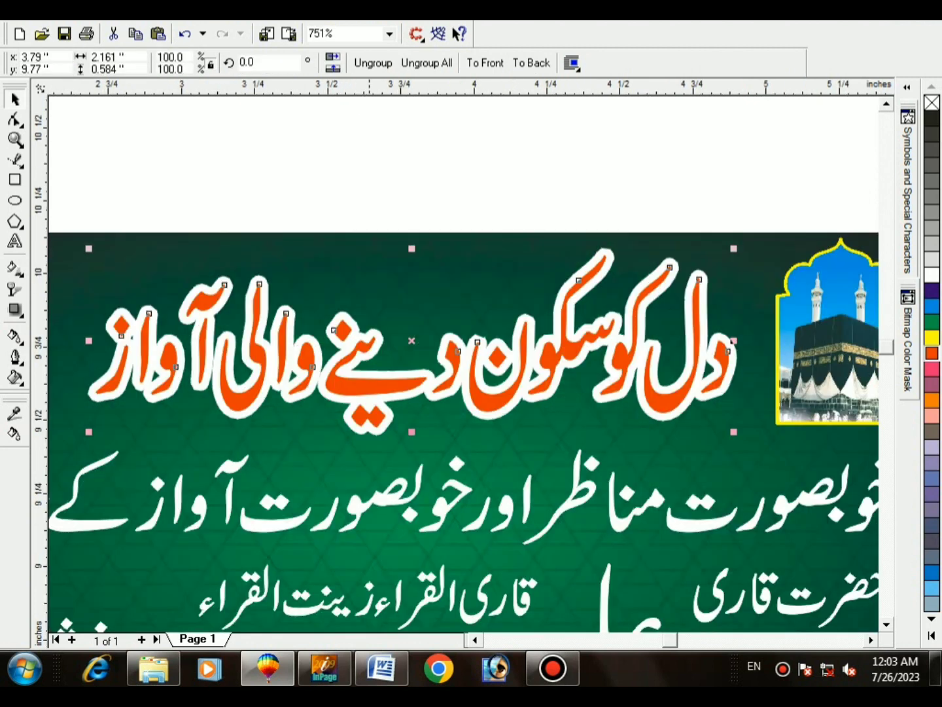
click(730, 340)
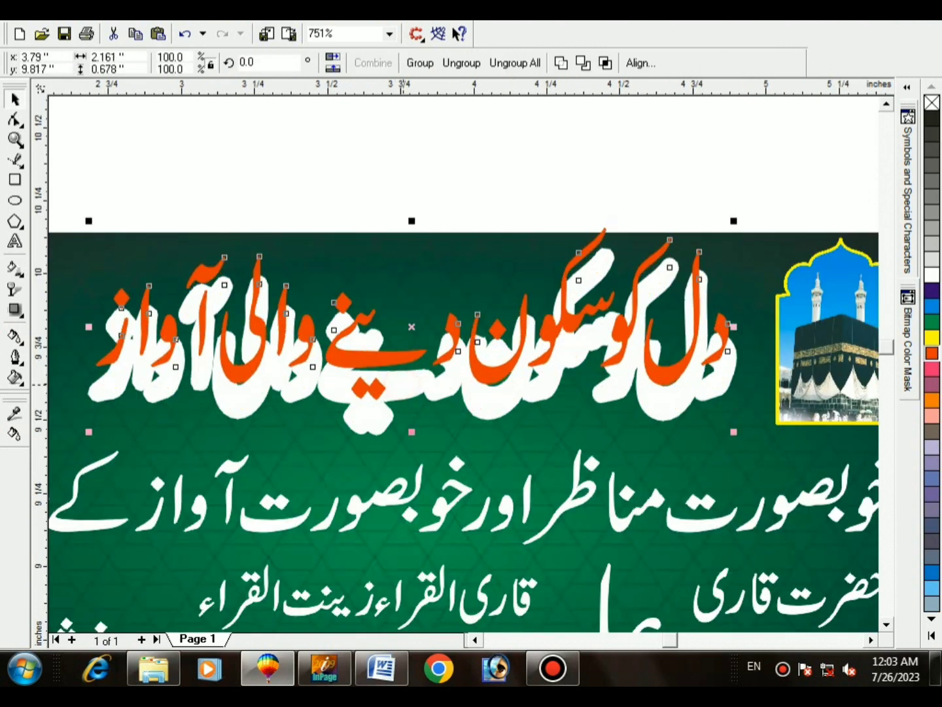
key(ctrl+g)
shift+click(426, 288)
shift+click(431, 288)
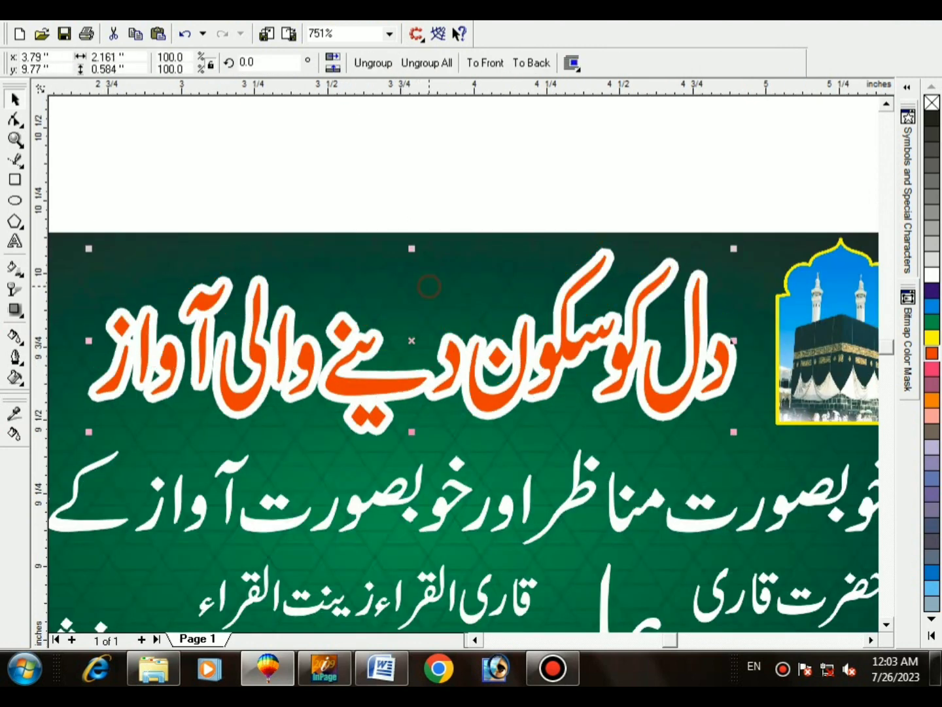
key(F4)
Step: Move the second white text line up slightly
click(420, 348)
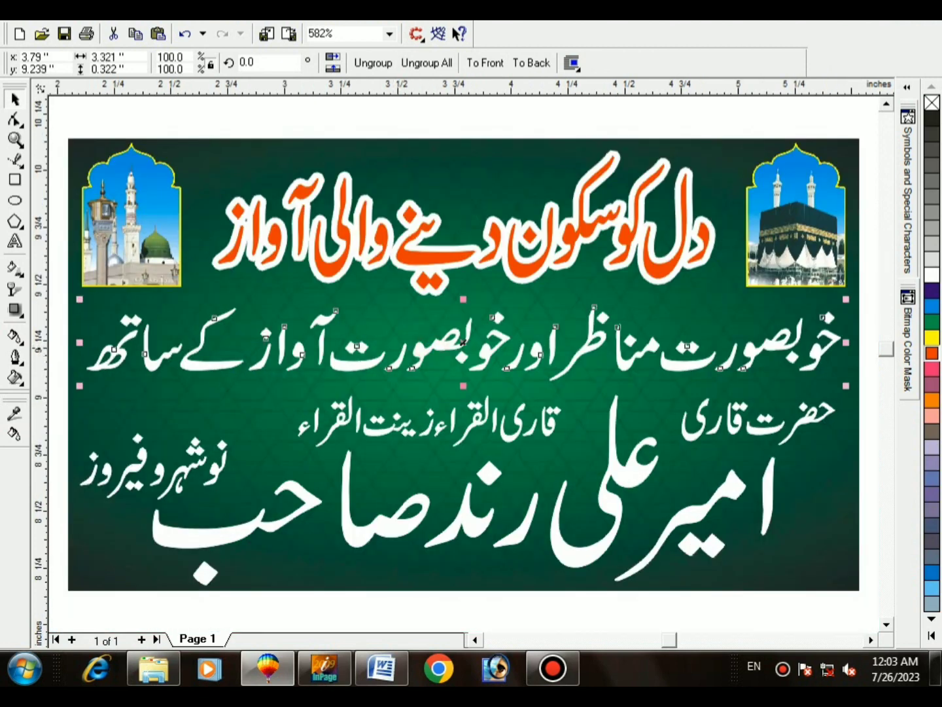
shift+click(752, 374)
shift+click(754, 377)
drag(751, 356, 750, 351)
shift+click(762, 383)
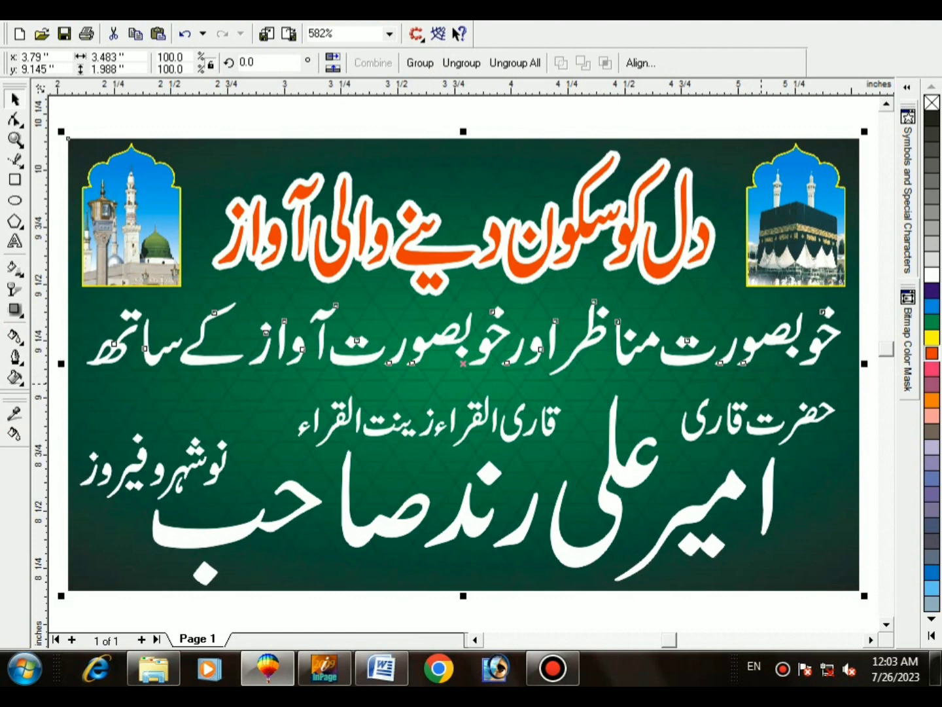
shift+click(761, 383)
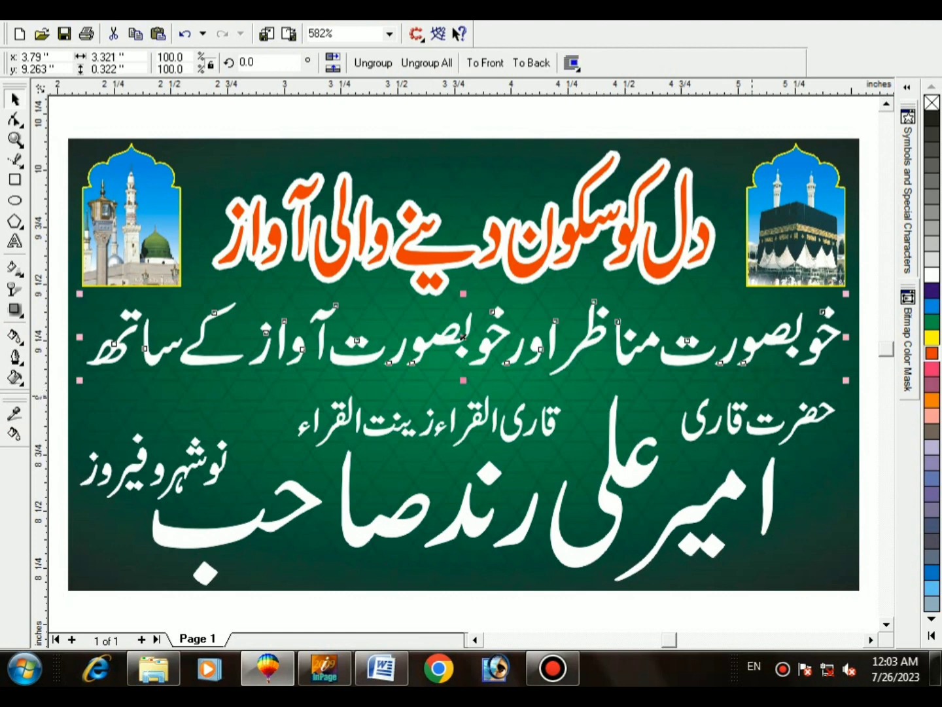
Step: Give the second line a thicker outline with round corners and caps, behind fill, scaled with image
key(F12)
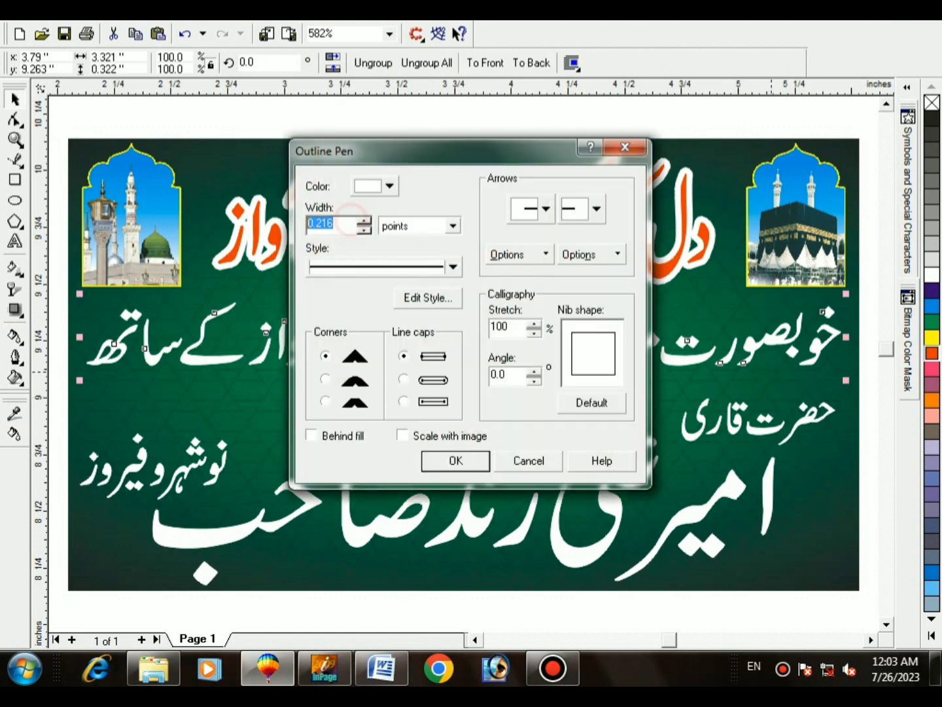
text(1)
key(Return)
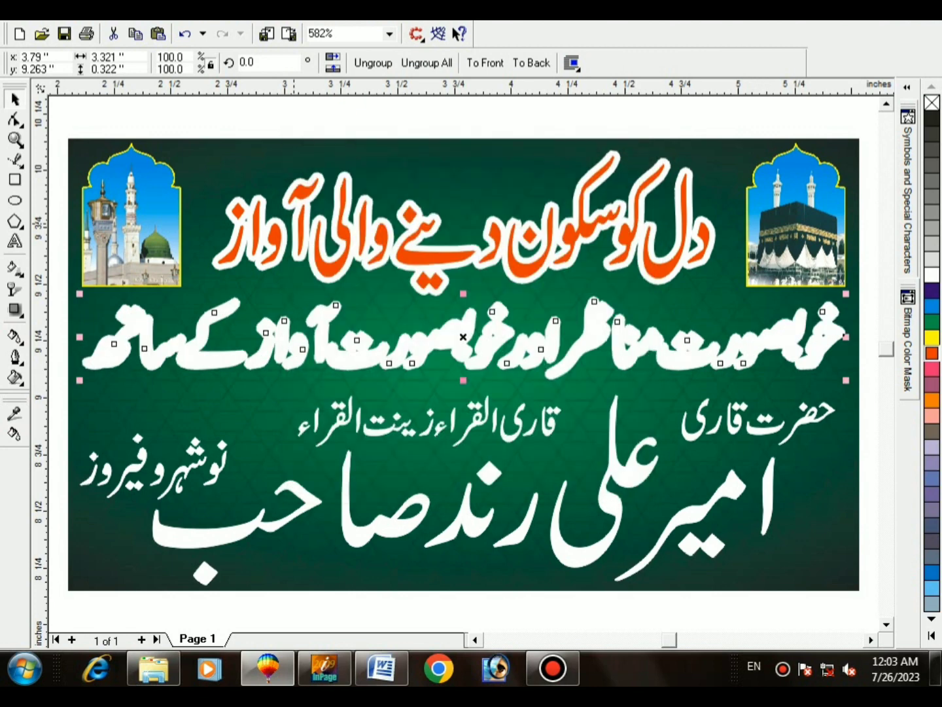
key(F12)
click(326, 379)
click(403, 380)
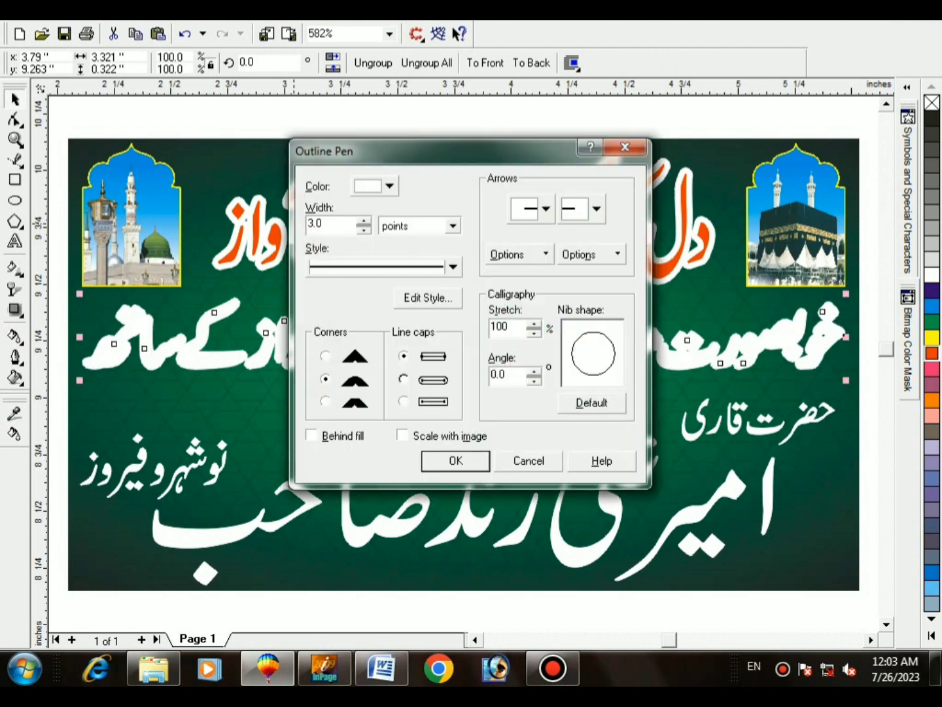
click(360, 434)
click(402, 436)
click(456, 460)
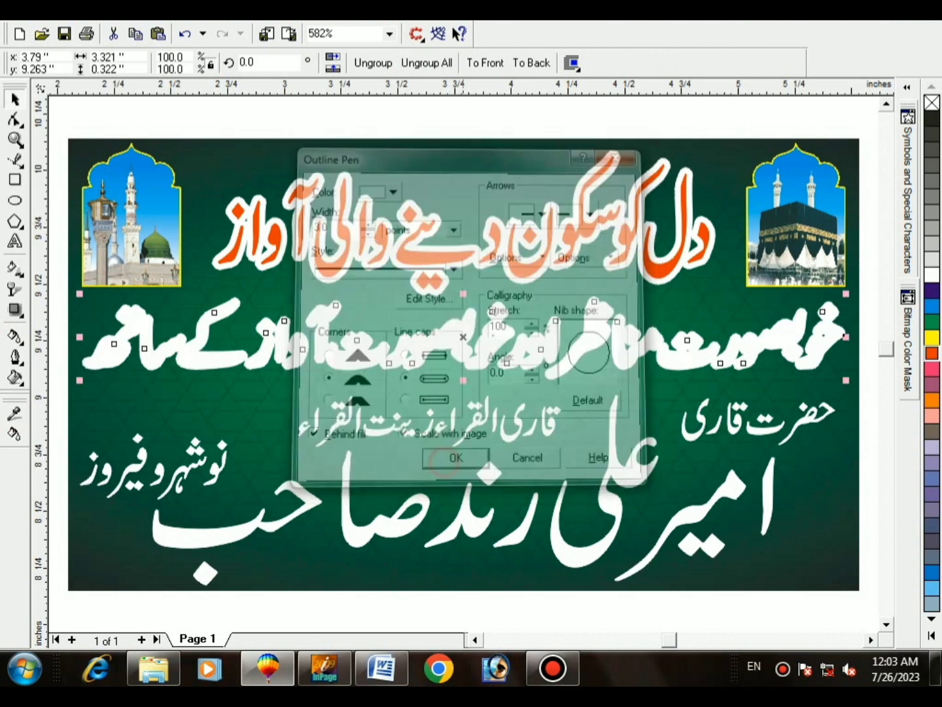
Step: Make the second line's outline black from the colour palette and confirm the outline settings
right_click(932, 117)
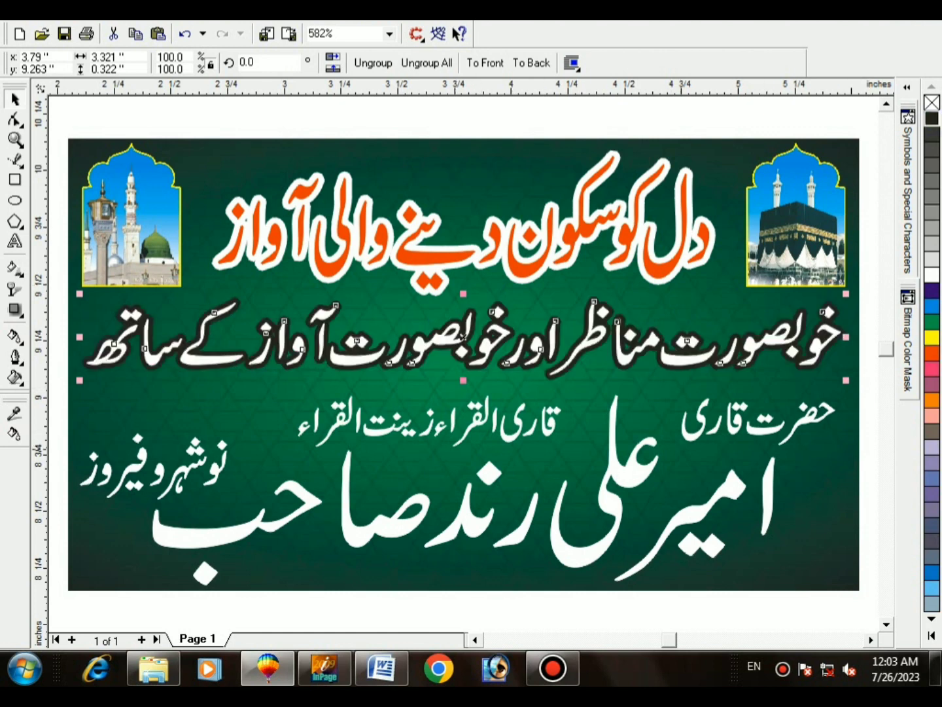
key(F12)
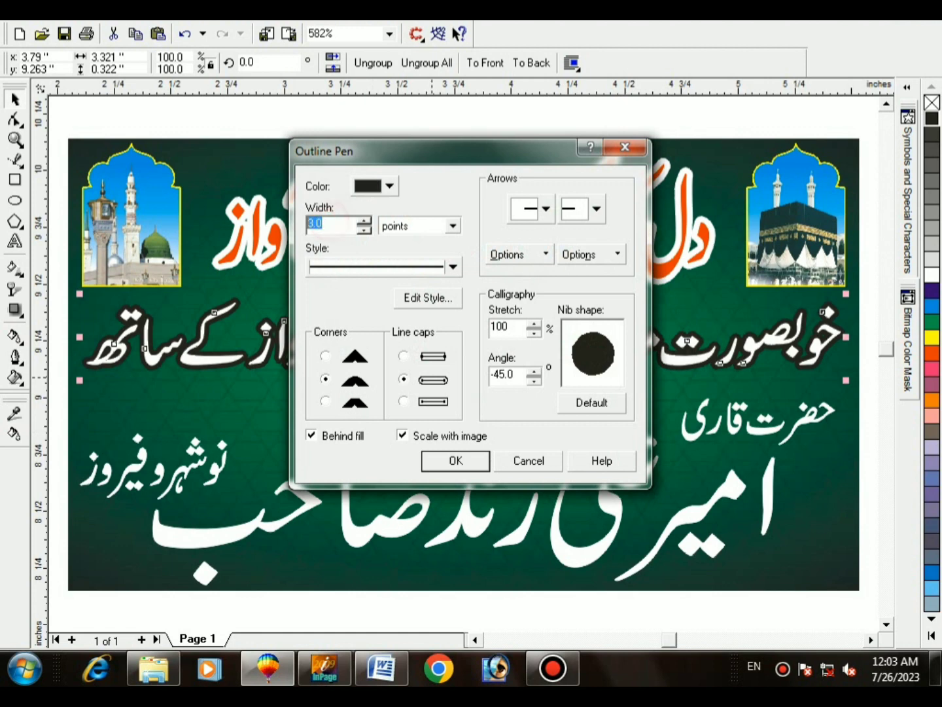
key(Return)
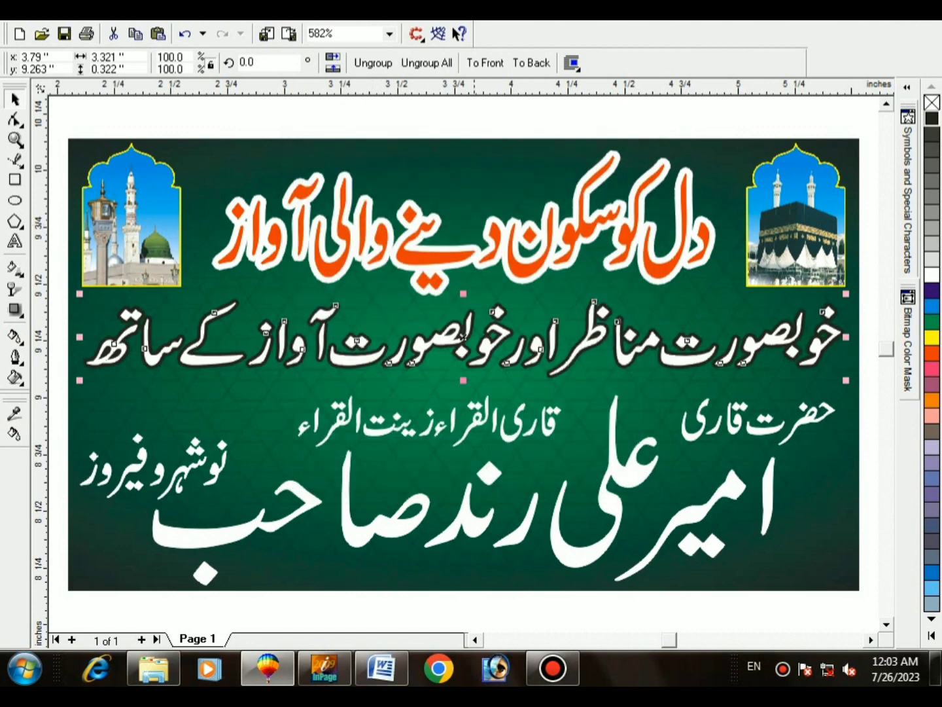
key(Tab)
click(731, 491)
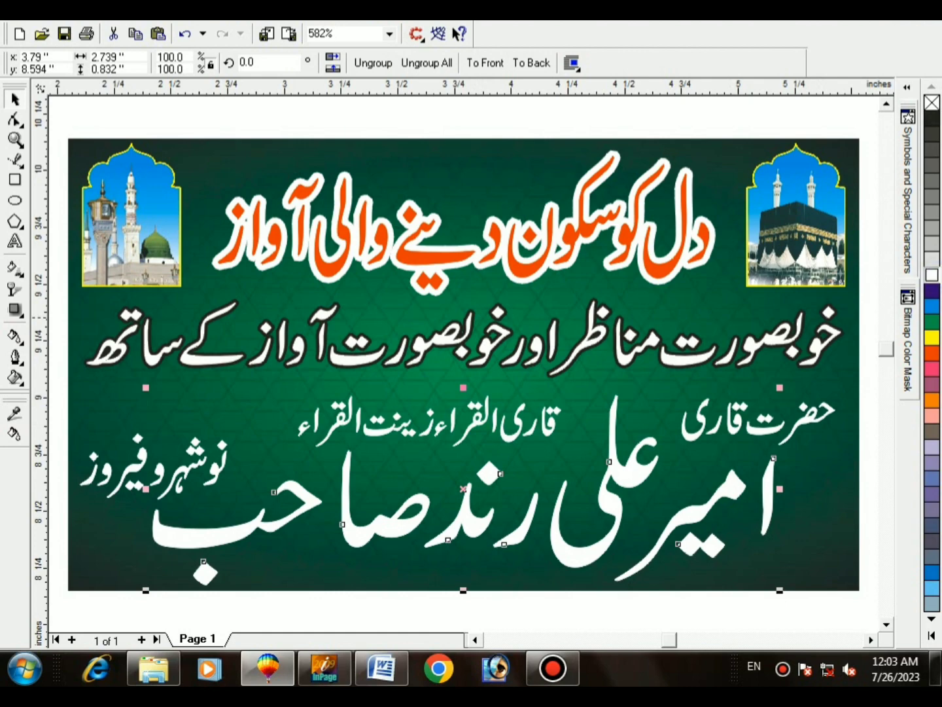
Step: Give the name text a 5-point outline with round corners and caps, behind fill, scaled with image
key(F12)
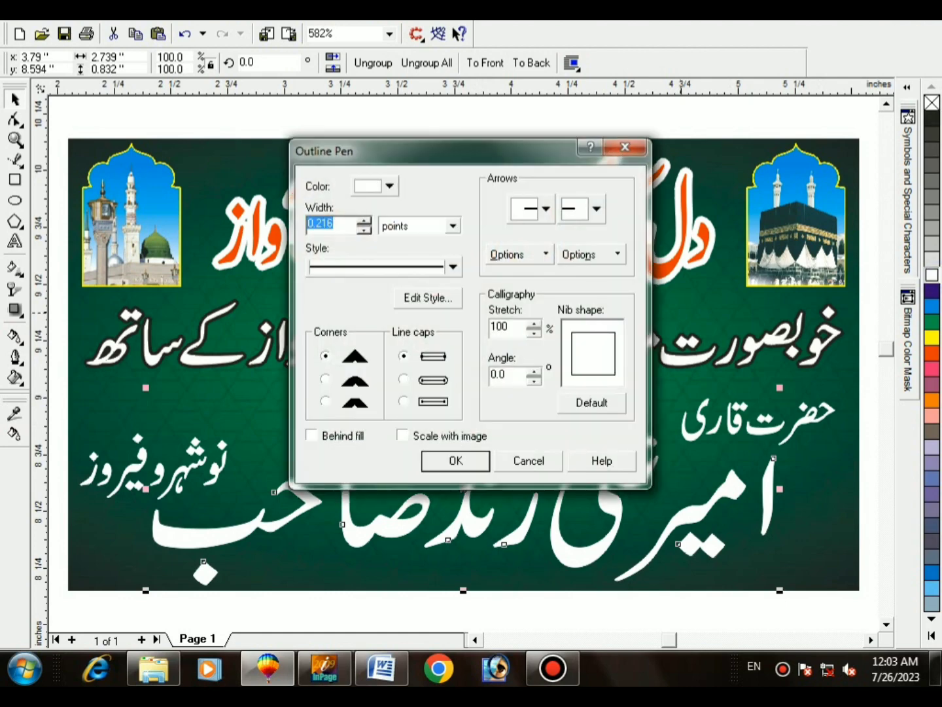
text(4)
key(Return)
key(F12)
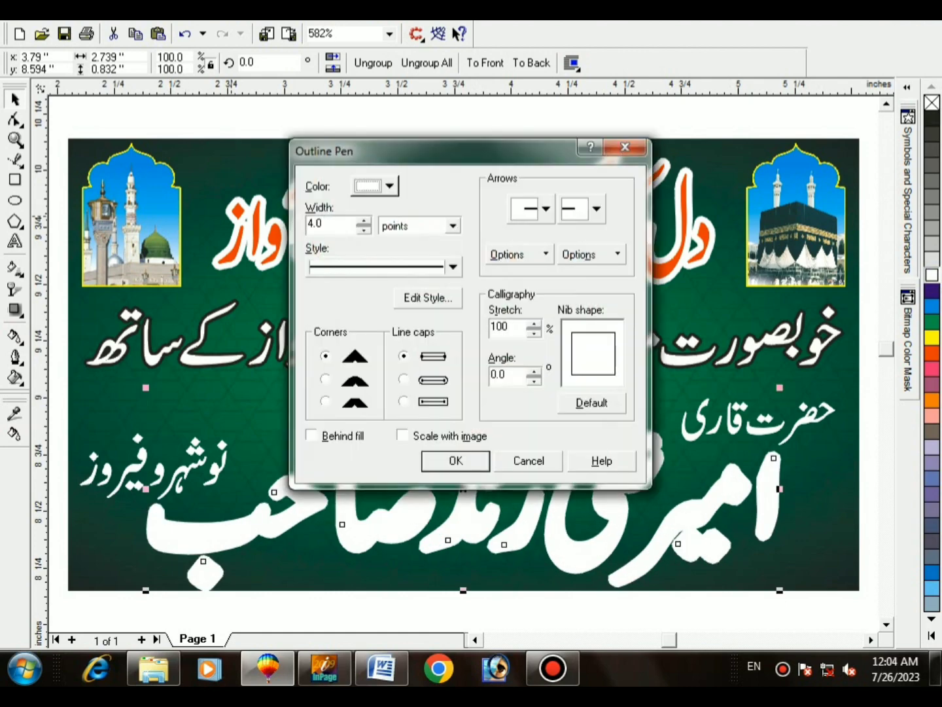
text(5)
key(Return)
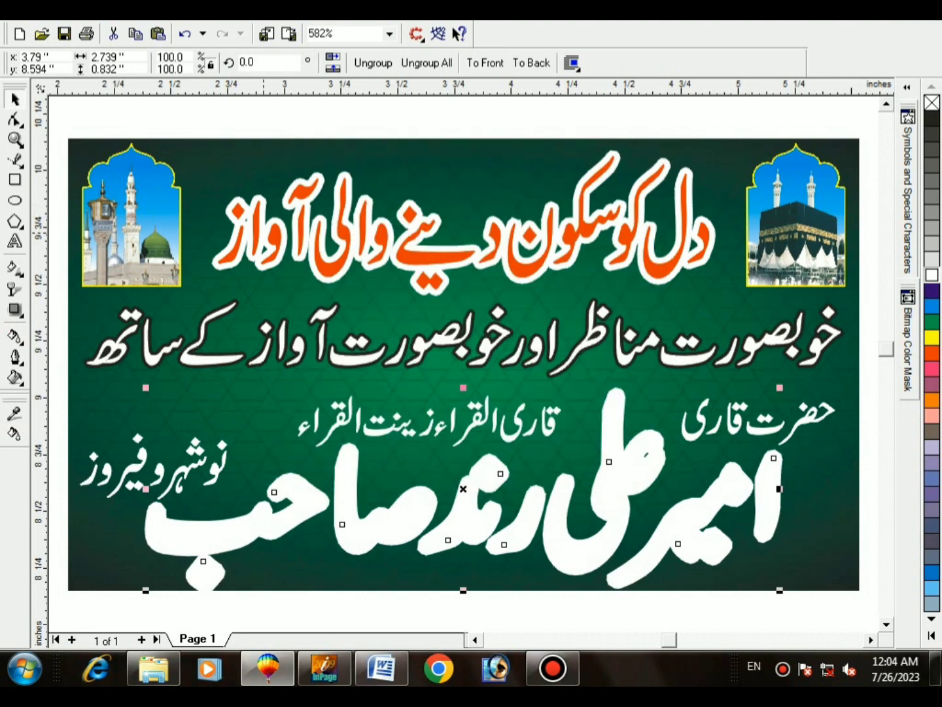
key(F12)
click(325, 379)
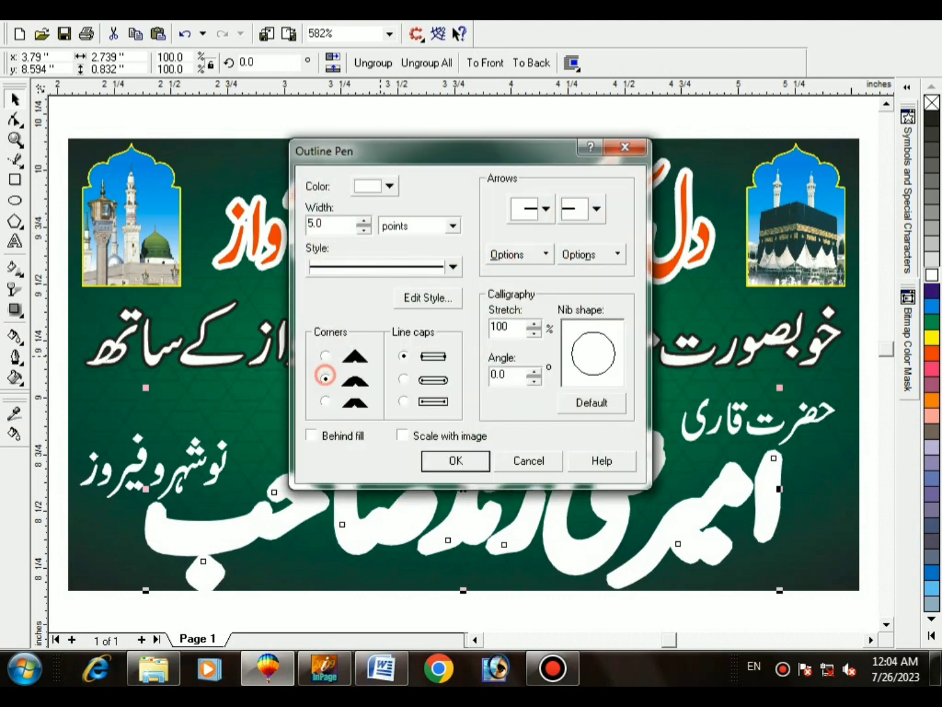
click(403, 379)
click(310, 436)
click(402, 436)
key(Return)
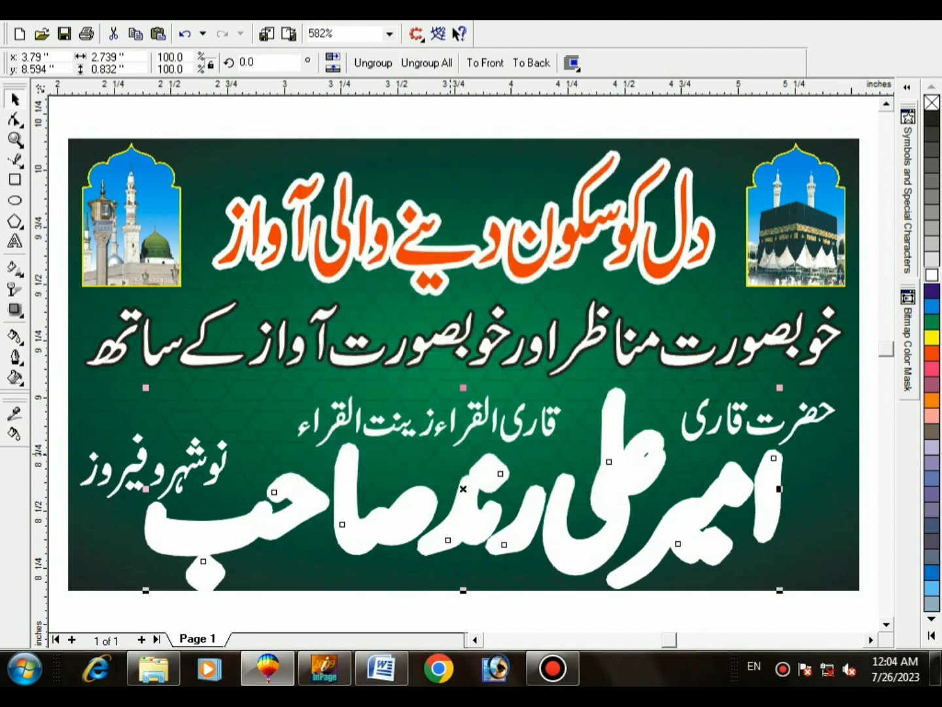
Step: Clear the name text's outline width, then undo that change
key(F12)
key(Tab)
key(BackSpace)
key(Return)
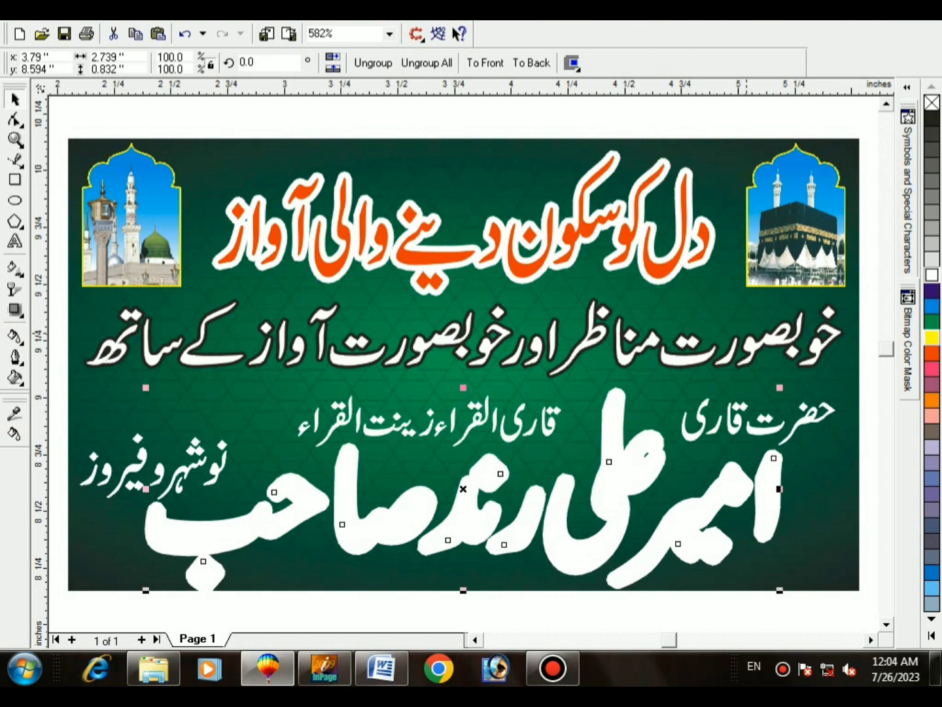
key(ctrl+z)
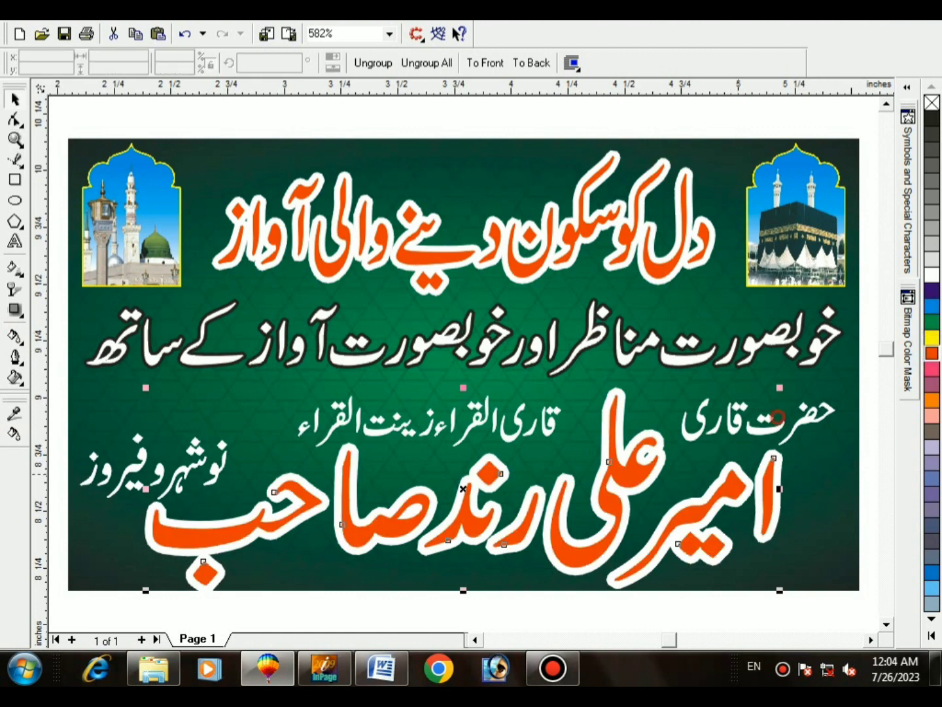
Step: Ungroup and regroup the name text pieces, then nudge the group up and back down
scroll(464, 347, up, 1)
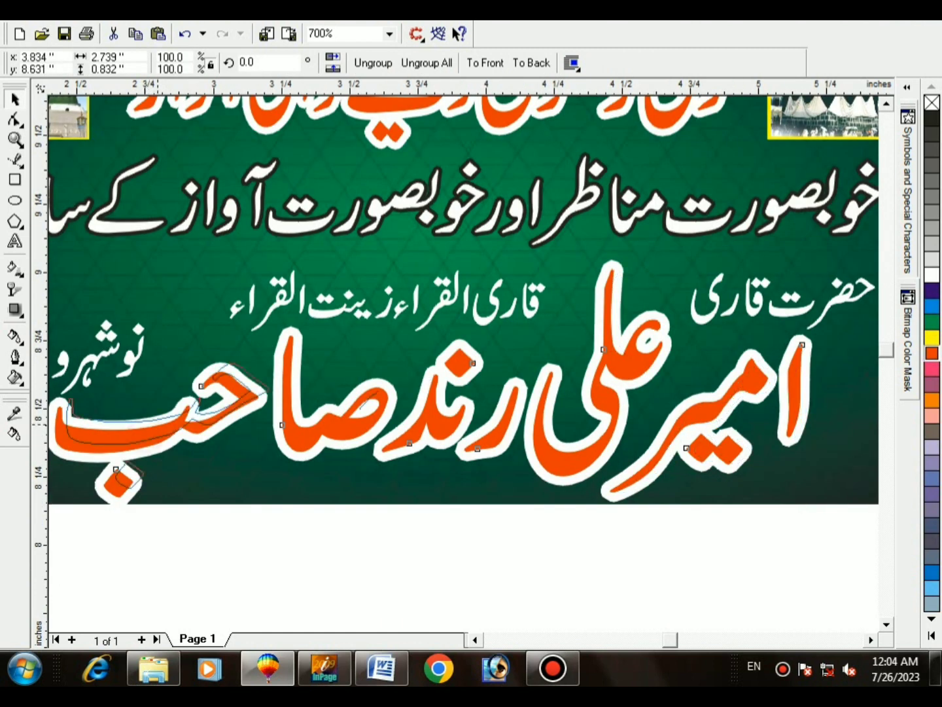
key(ctrl+u)
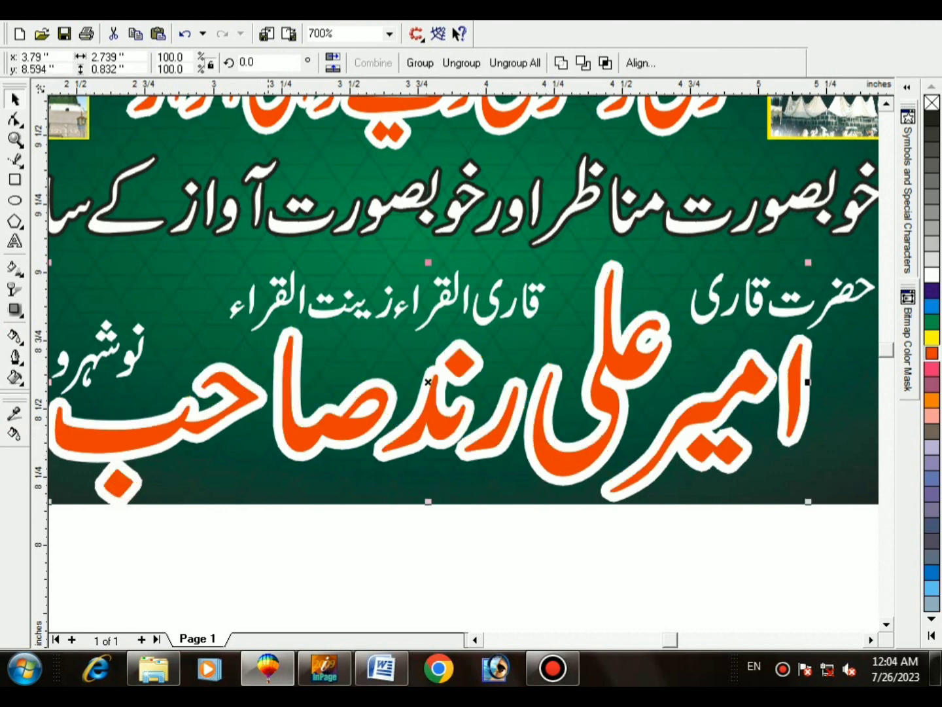
key(ctrl+g)
key(Up)
key(Up)
key(Up)
key(Up)
key(Up)
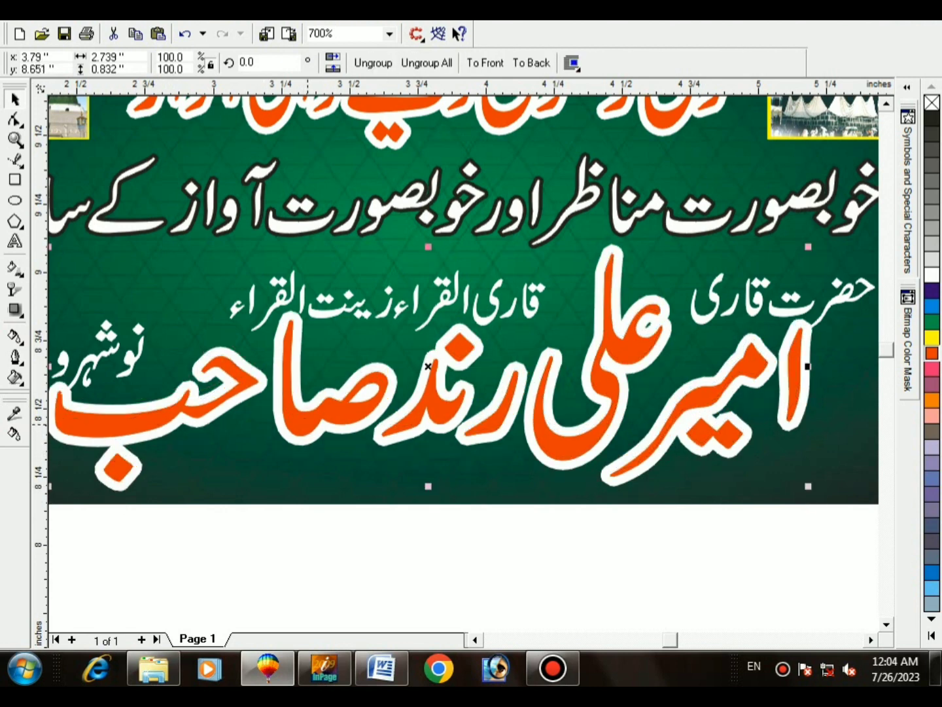
scroll(226, 527, up, 6)
key(Down)
key(Down)
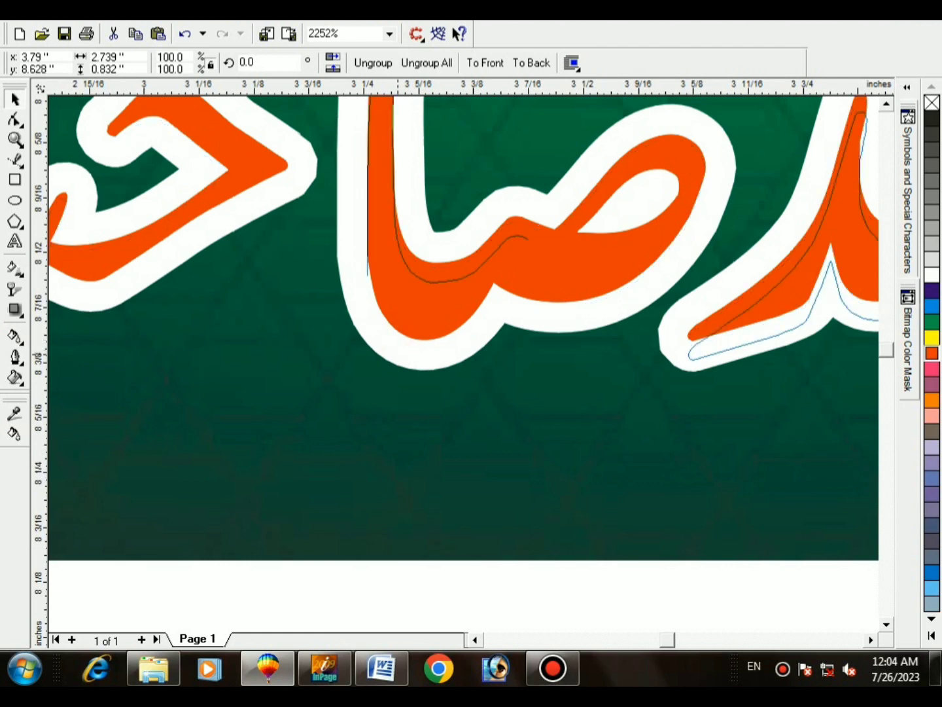
scroll(245, 485, down, 3)
scroll(245, 485, up, 4)
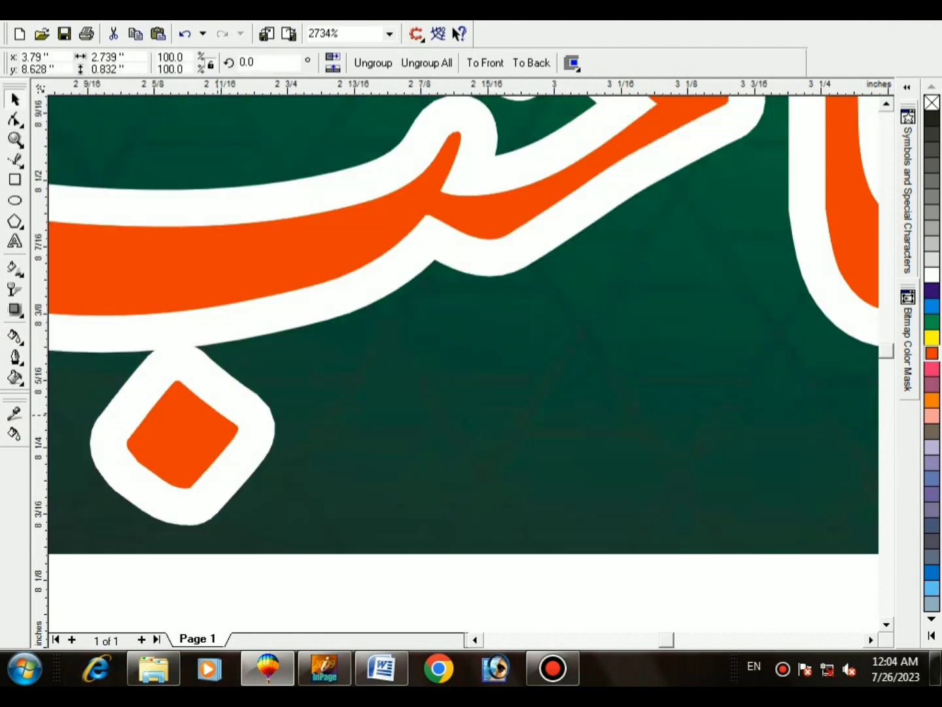
scroll(196, 458, down, 5)
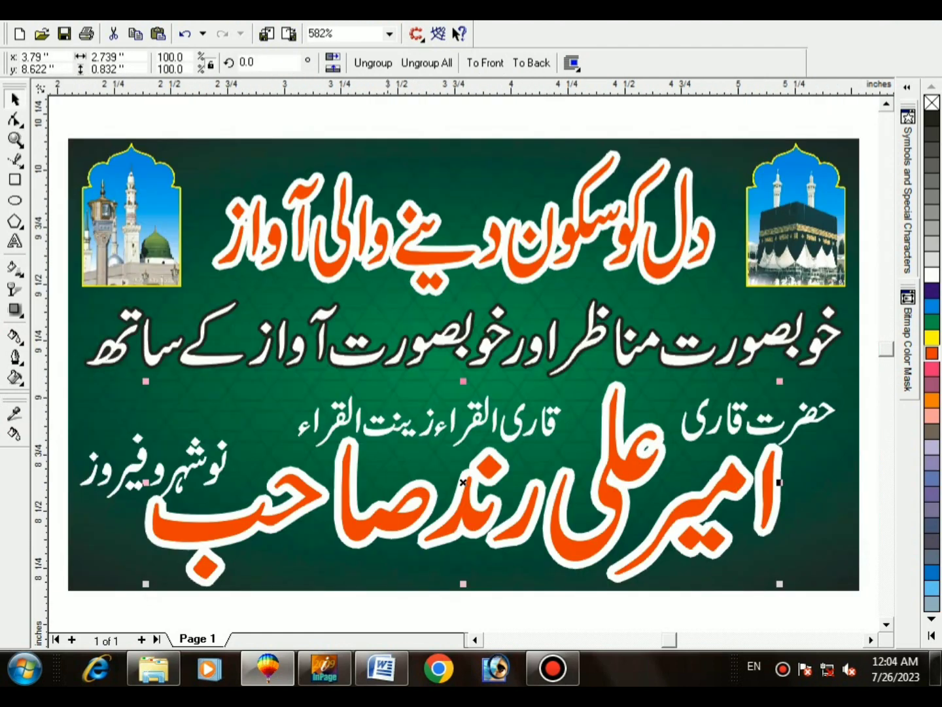
Step: Undo the last change and nudge the 'حضرت قاری' and 'نوشہرو فیروز' subtitles slightly upward
scroll(463, 482, up, 2)
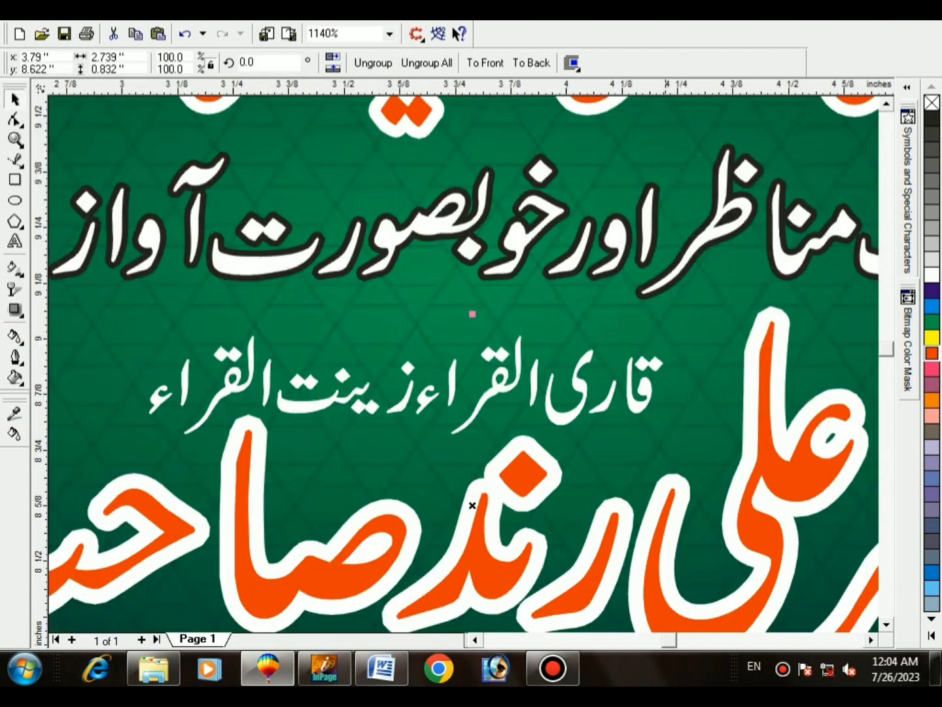
key(ctrl+z)
click(399, 385)
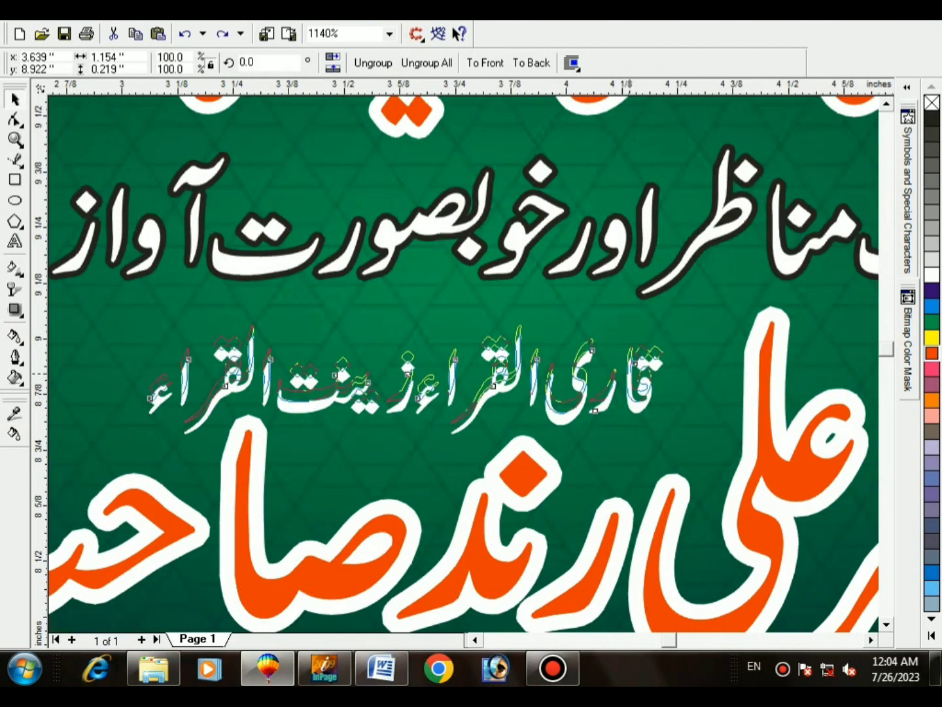
scroll(458, 458, down, 2)
drag(816, 487, 534, 307)
click(637, 392)
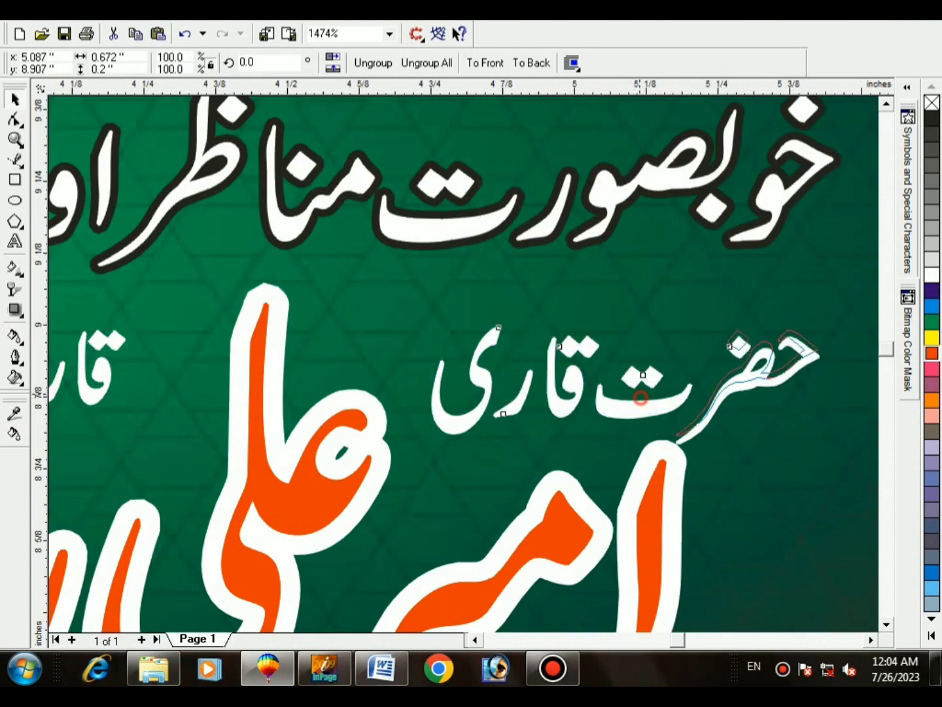
drag(637, 392, 634, 364)
key(F3)
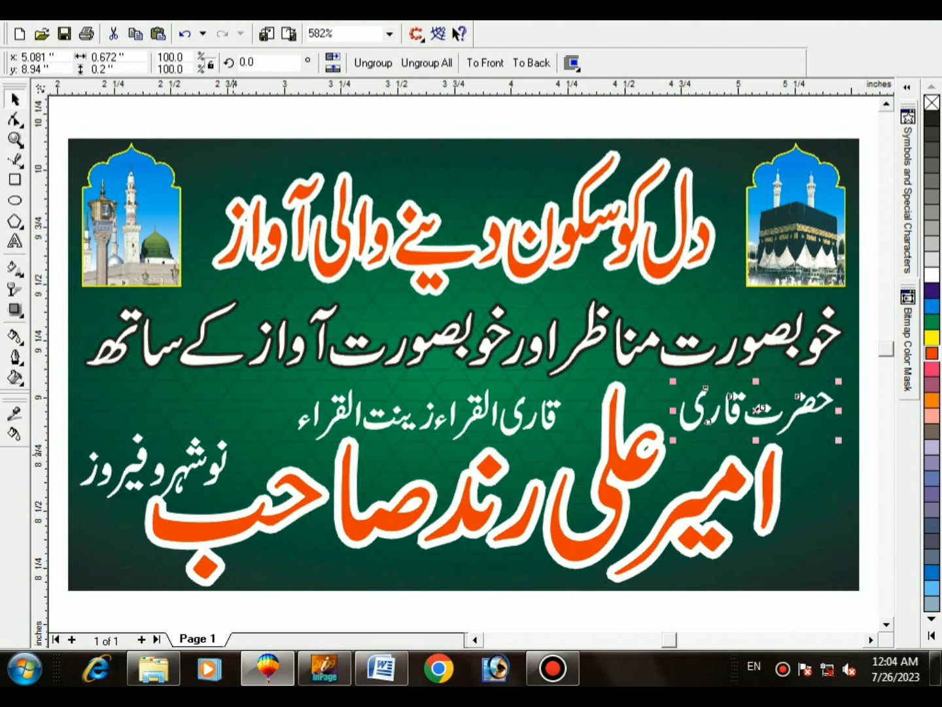
drag(219, 454, 212, 425)
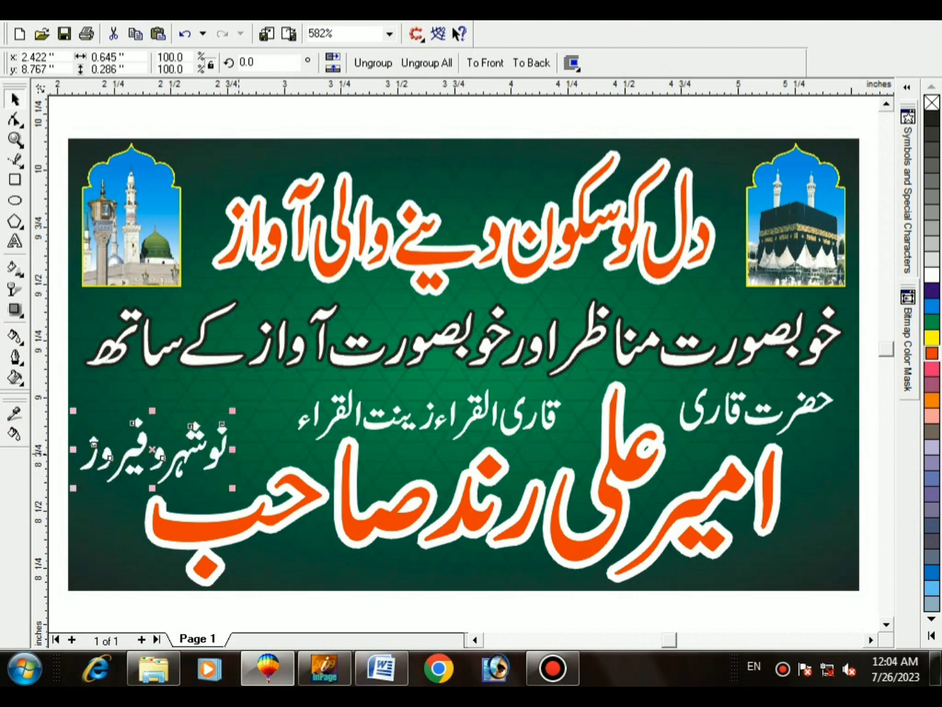
Step: Give all three small subtitles a 2 pt outline with round corners and caps, behind fill, scaling with image
shift+click(335, 417)
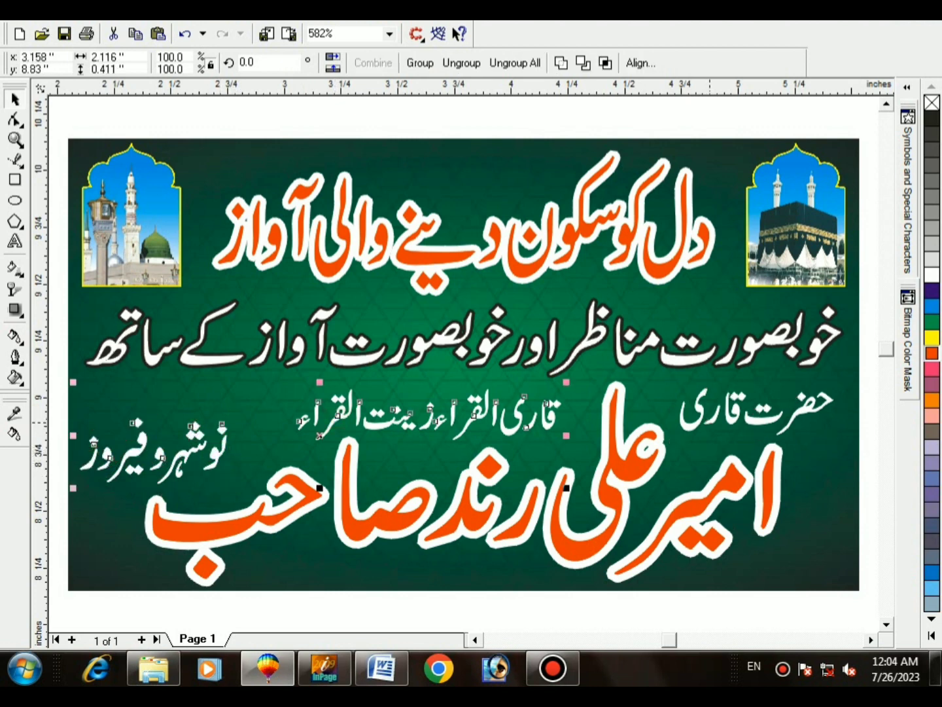
shift+click(710, 422)
key(F12)
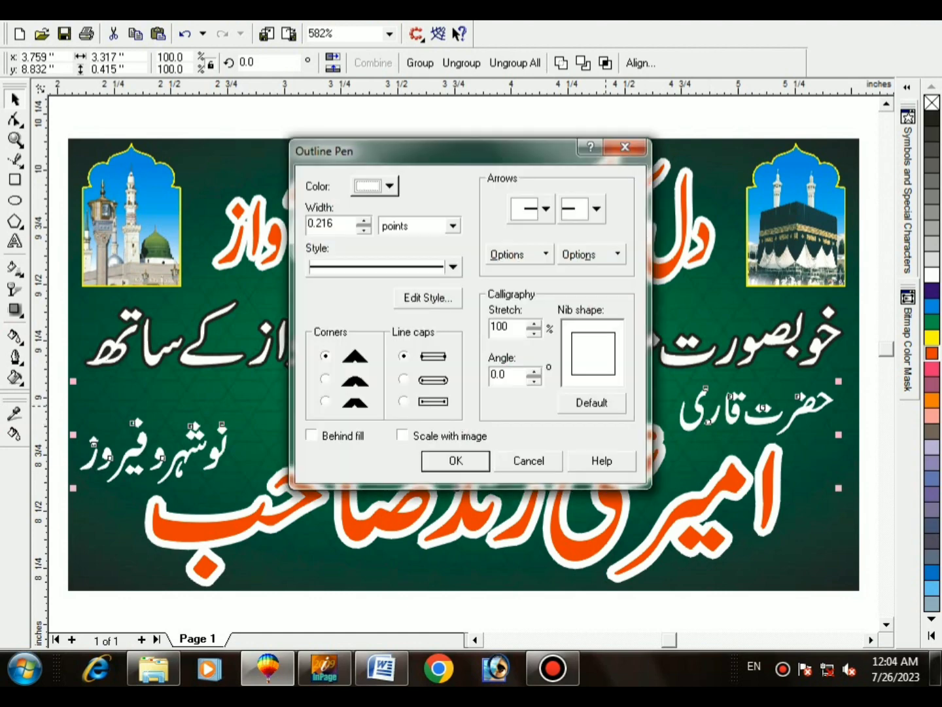
text(2)
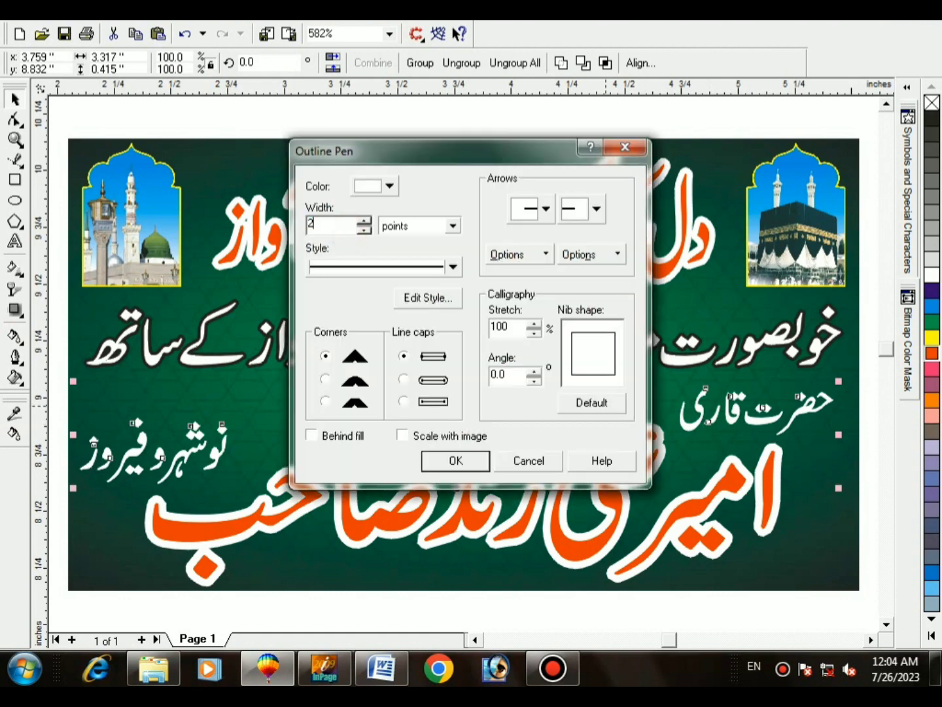
key(Return)
key(F12)
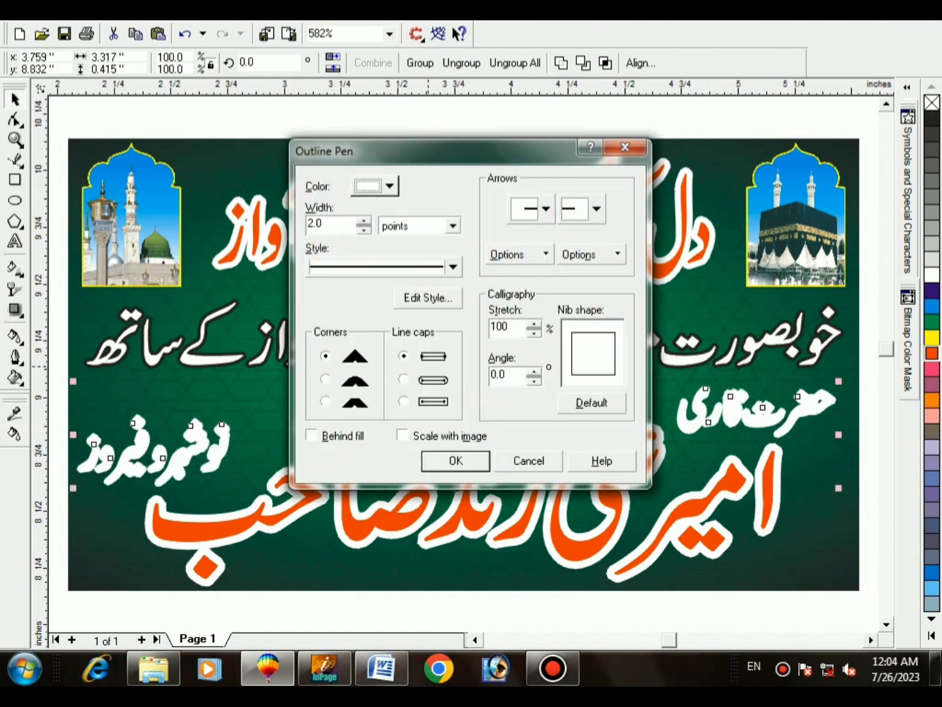
click(325, 380)
click(404, 379)
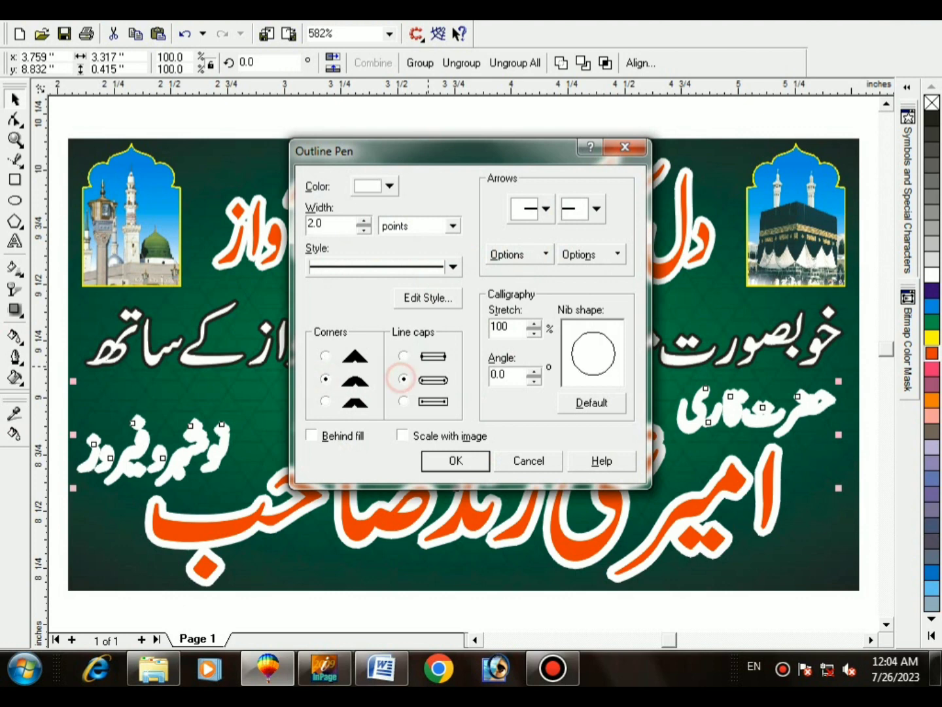
click(342, 435)
click(403, 435)
click(452, 460)
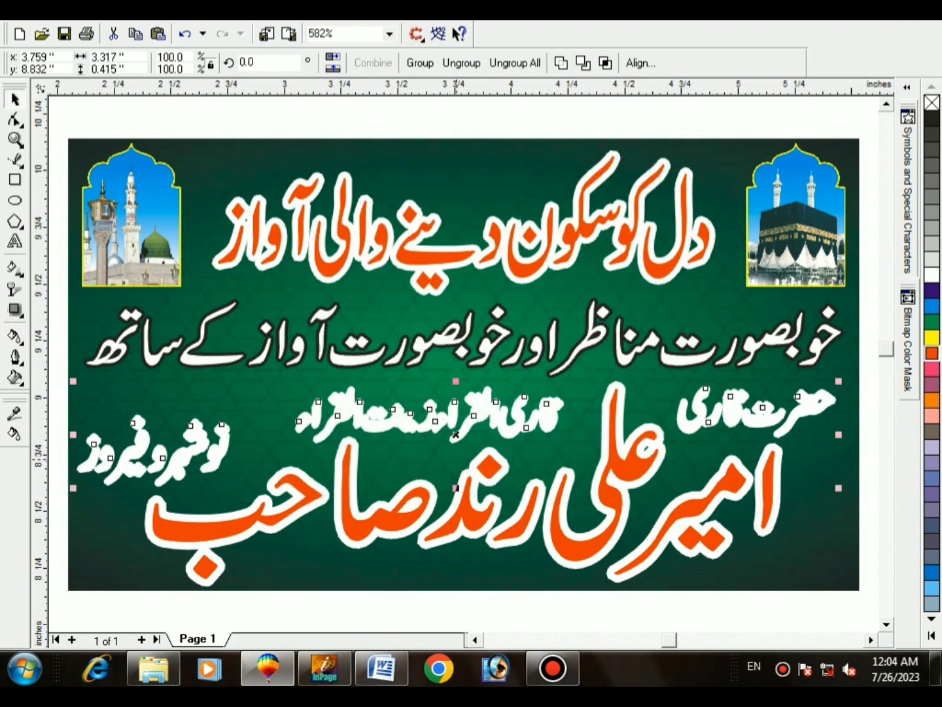
Step: Fill the three subtitles blue with a white outline, then deselect
click(932, 306)
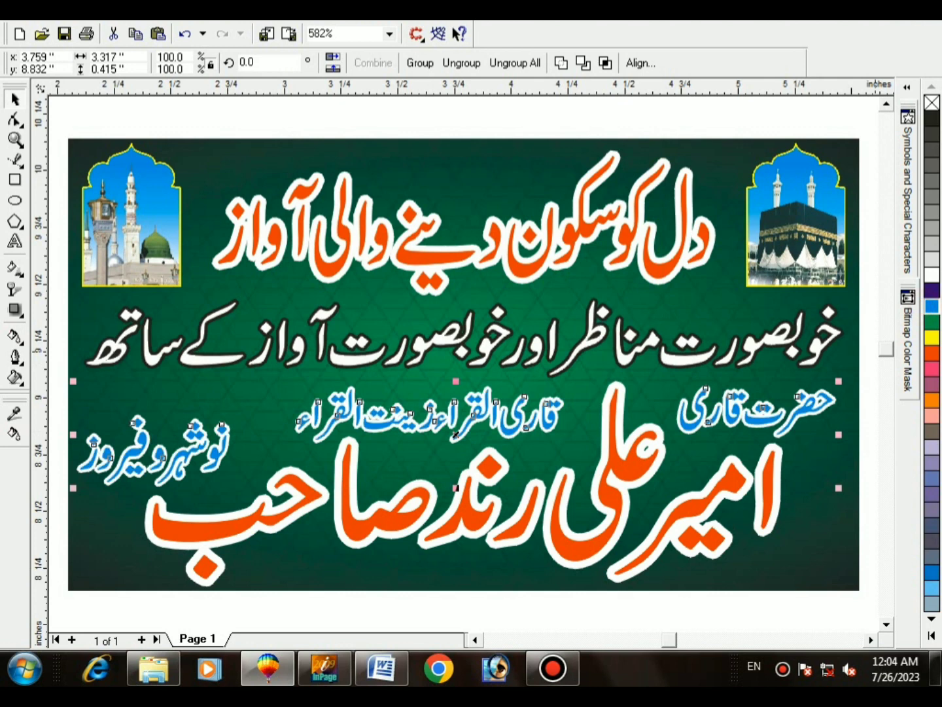
click(455, 435)
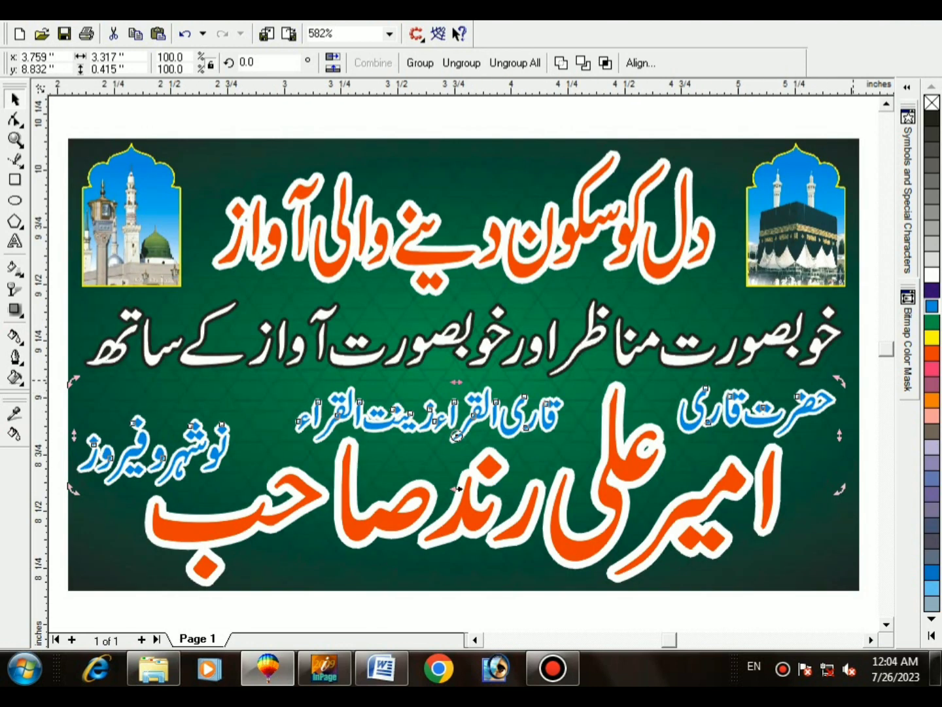
key(Escape)
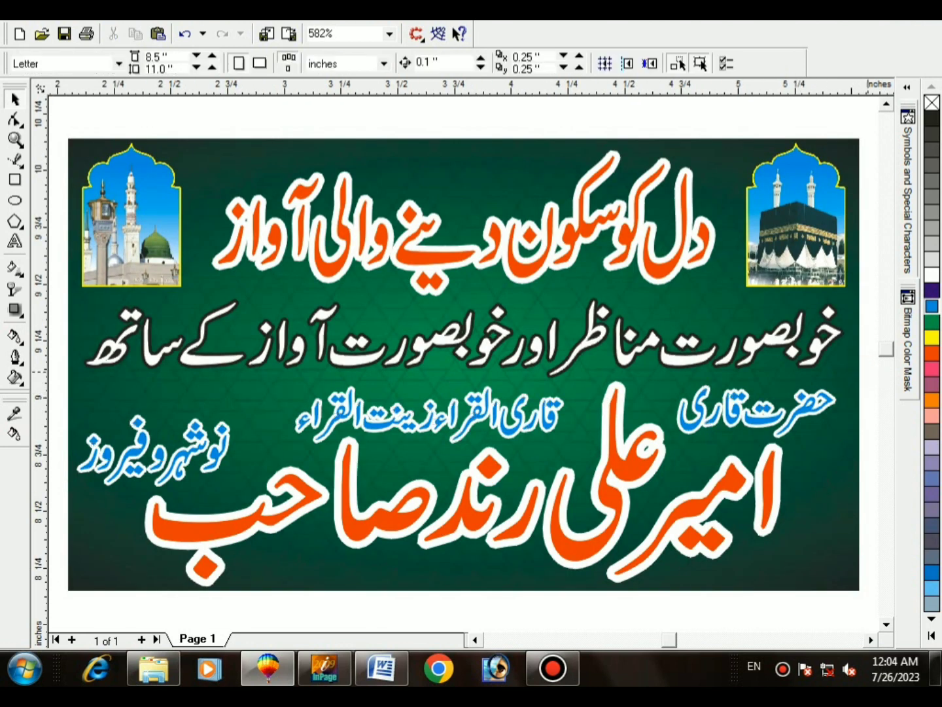
Step: Save the document and export the banner to the Desktop as a JPG at 1000 dpi, RGB 24-bit
key(ctrl+s)
key(ctrl+e)
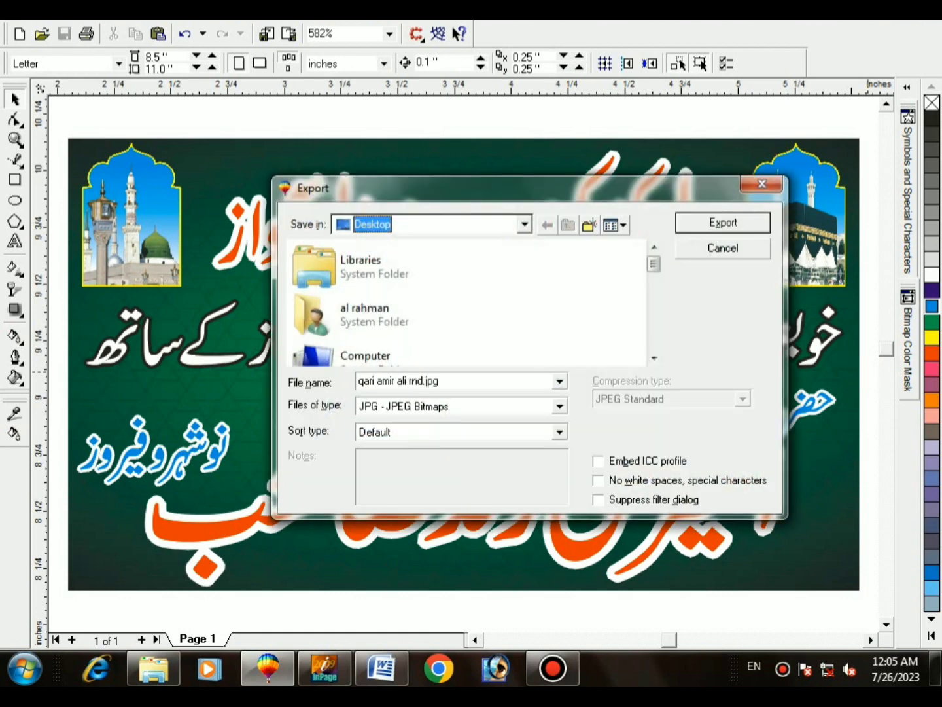
key(Return)
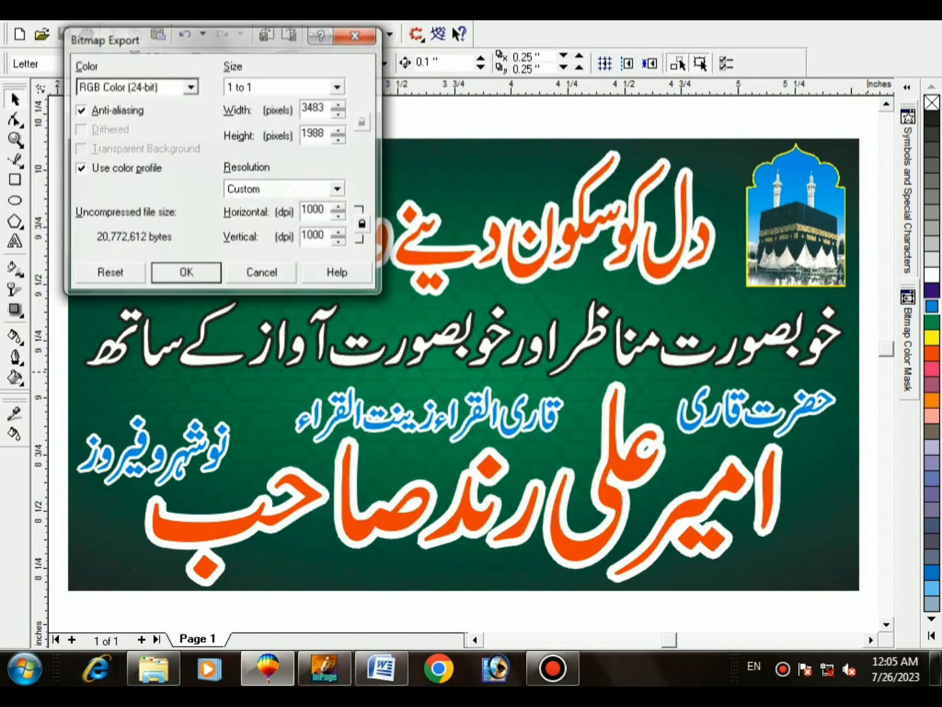
key(Return)
key(Return)
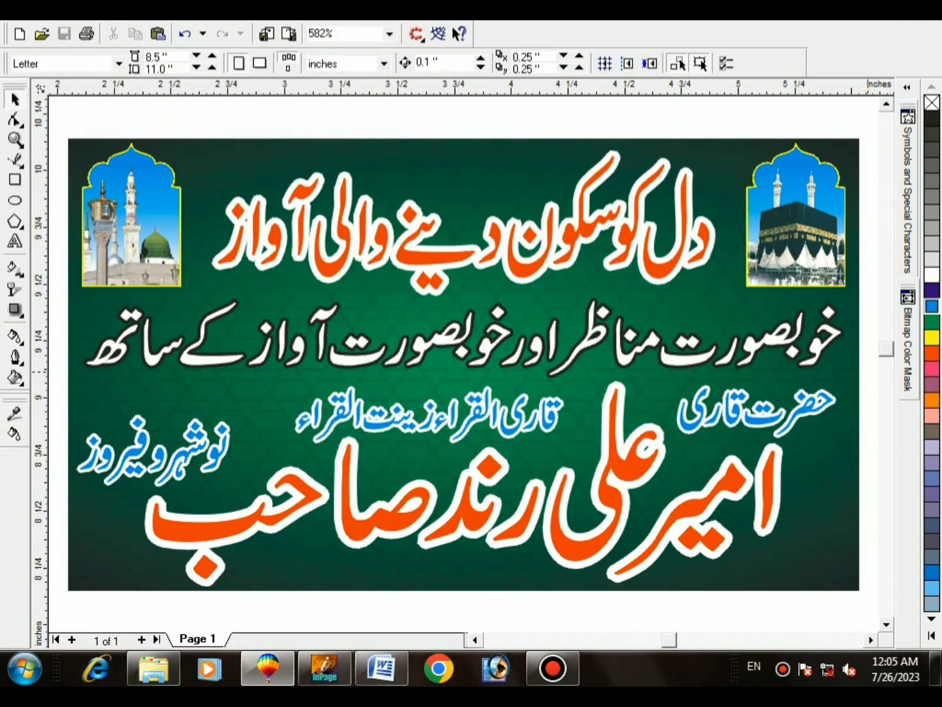